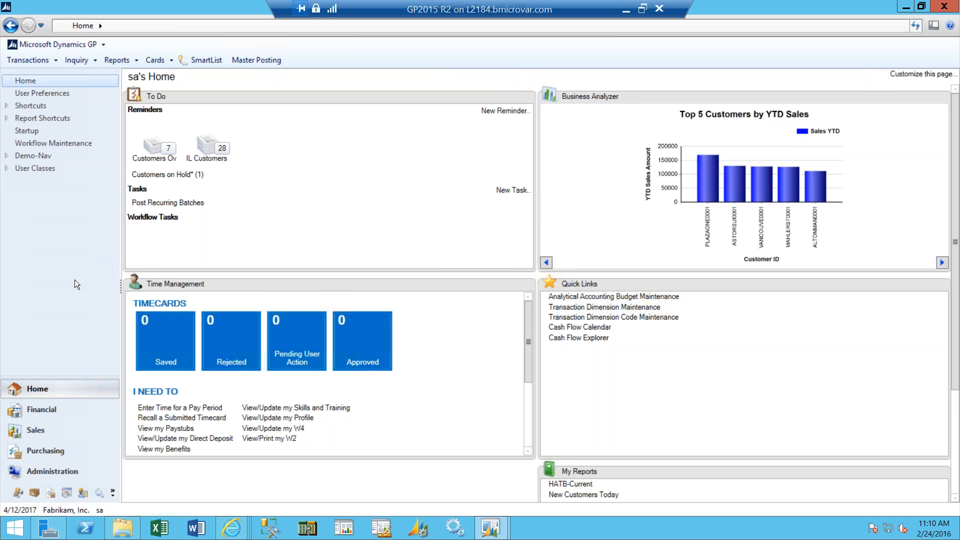
# Page through the Business Analyzer charts on the home page up to Receivables Turnover Detail
pyautogui.moveTo(590, 111)
pyautogui.click(943, 263)
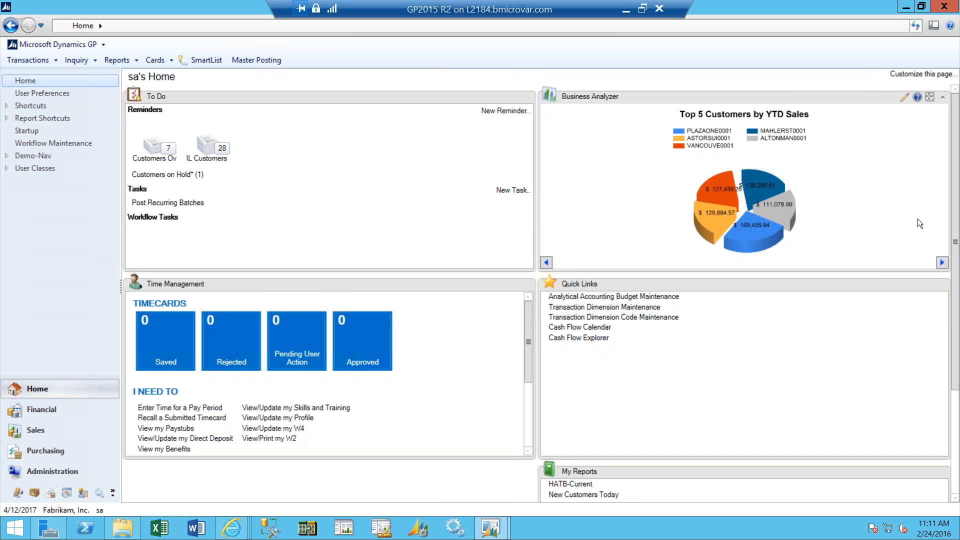
pyautogui.click(942, 263)
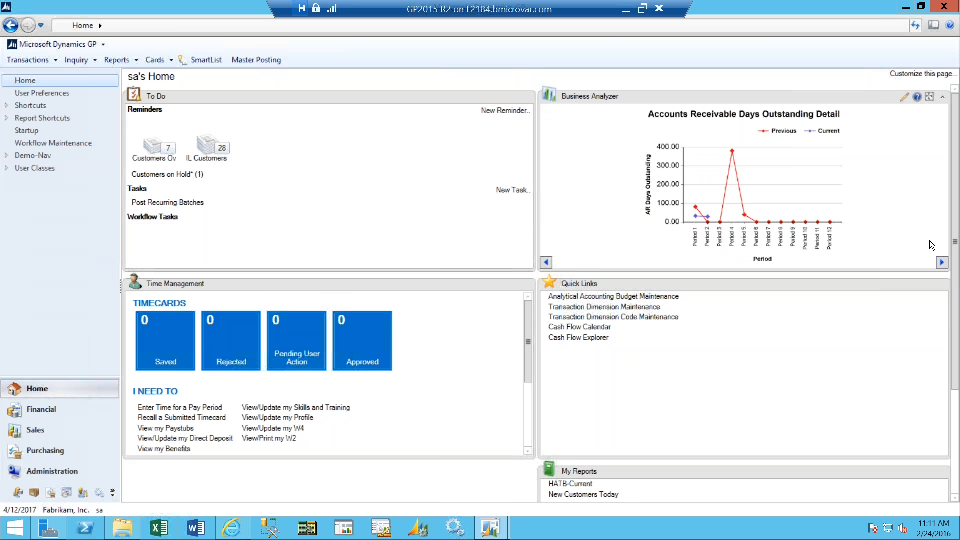
pyautogui.click(942, 263)
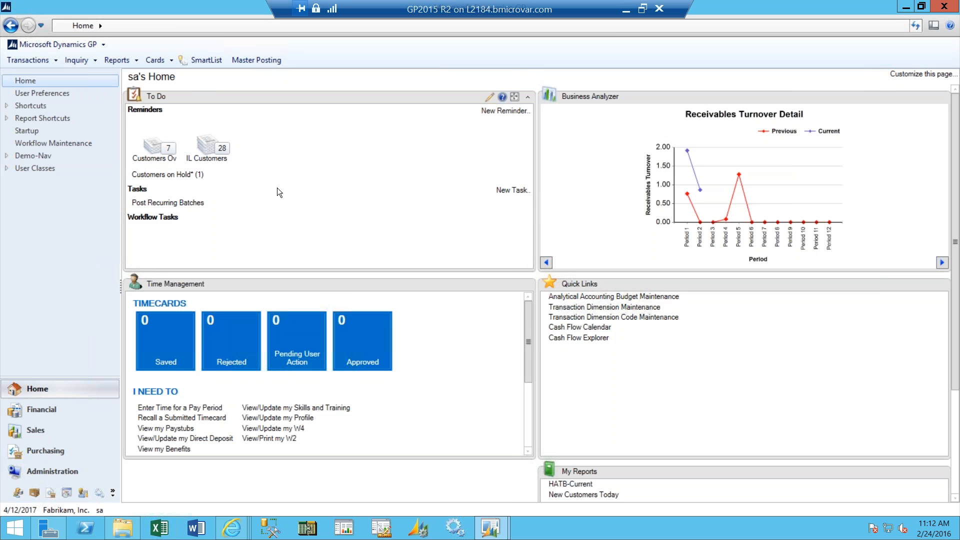
# Review the Customers Over Credit Limit reminder list with a wider Phone 1 column, and review the Customers on Hold list
pyautogui.click(154, 154)
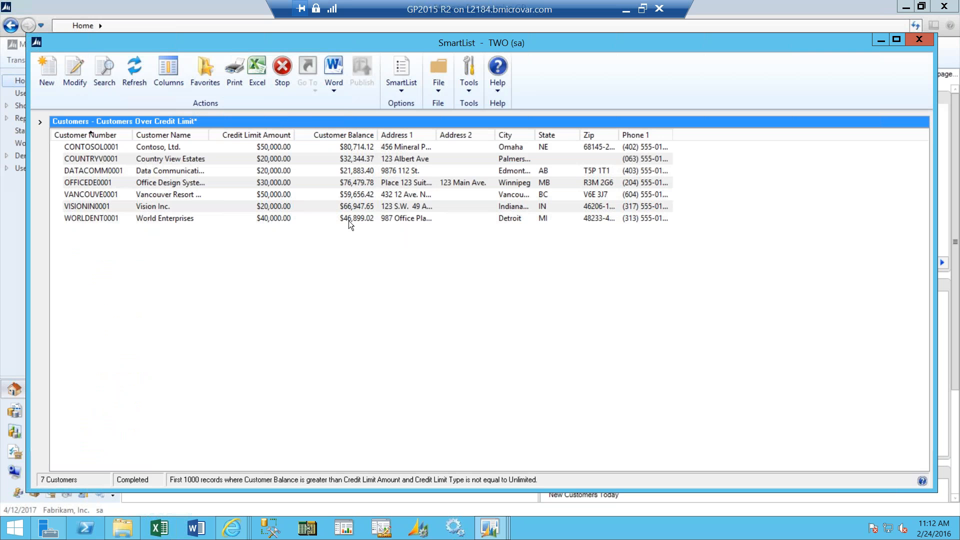
pyautogui.moveTo(673, 135); pyautogui.dragTo(681, 135)
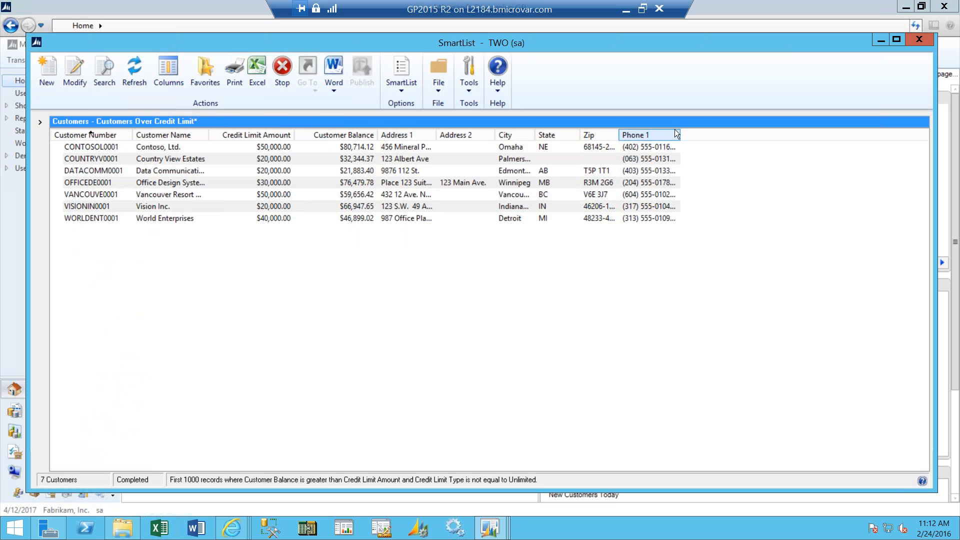
pyautogui.moveTo(693, 133); pyautogui.dragTo(712, 133)
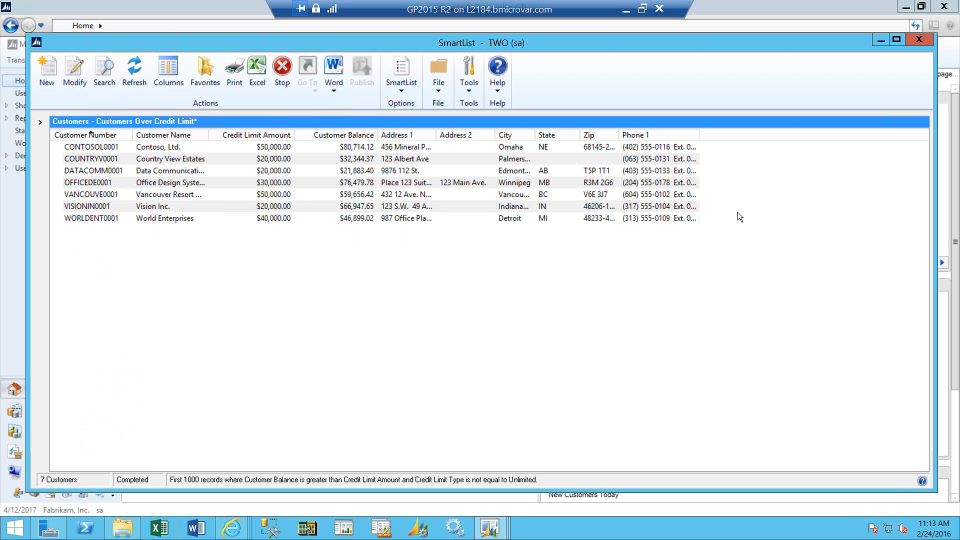
pyautogui.click(918, 40)
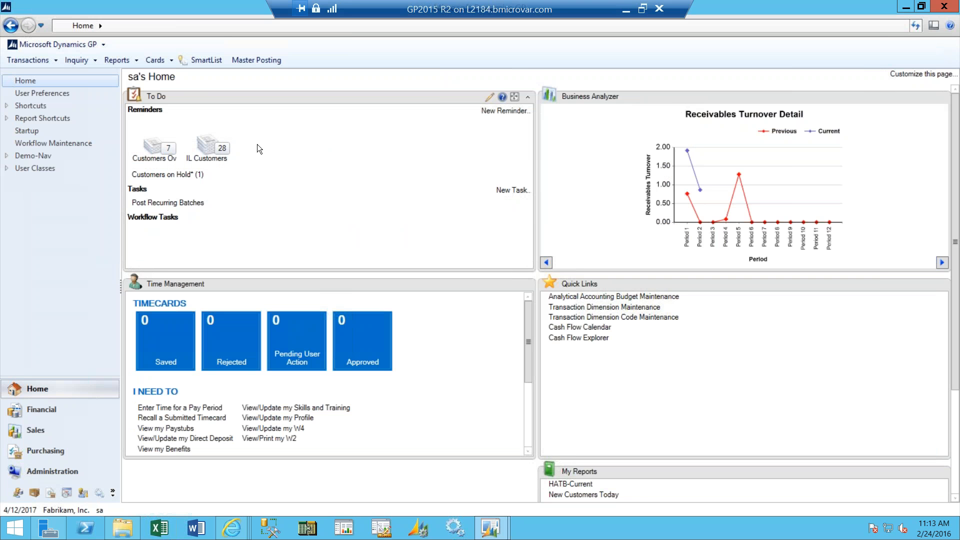
pyautogui.click(169, 175)
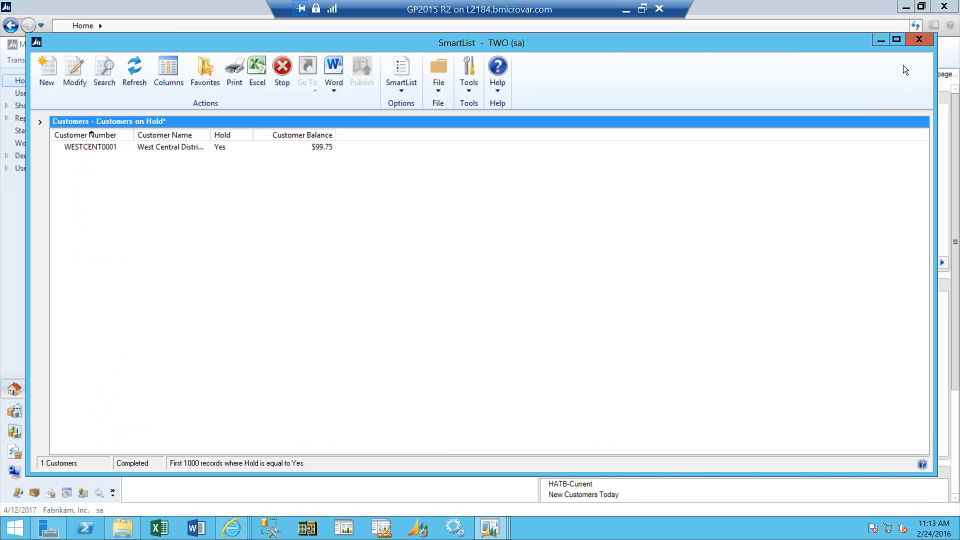
pyautogui.click(918, 40)
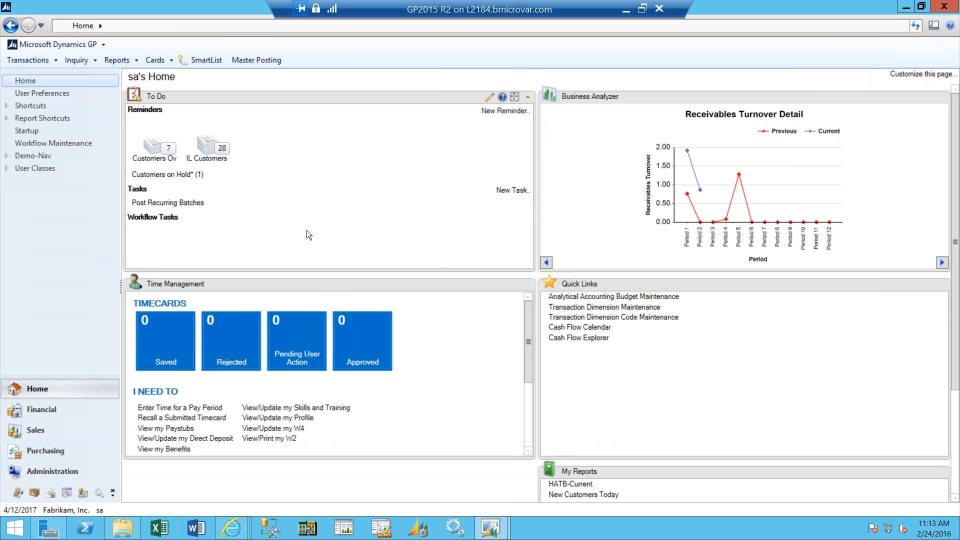
# Open the Sales area's Customer card and reposition its window so that the whole title bar is accessible
pyautogui.click(43, 431)
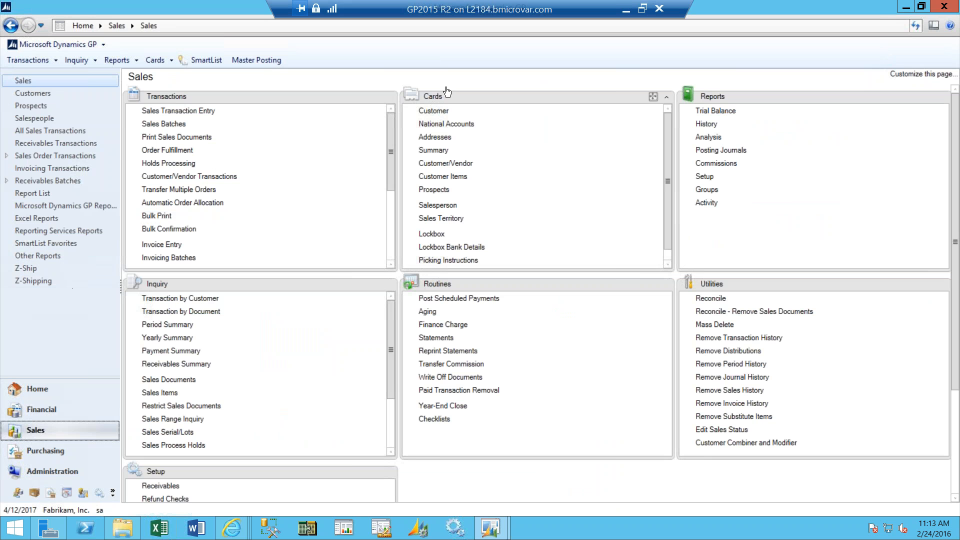
pyautogui.click(434, 112)
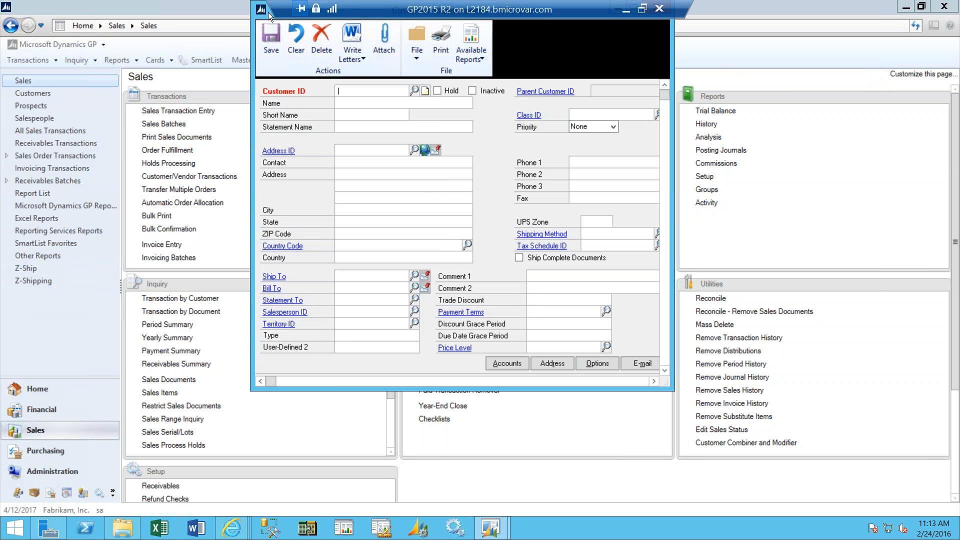
pyautogui.moveTo(263, 20); pyautogui.dragTo(240, 50)
pyautogui.moveTo(553, 38); pyautogui.dragTo(536, 37)
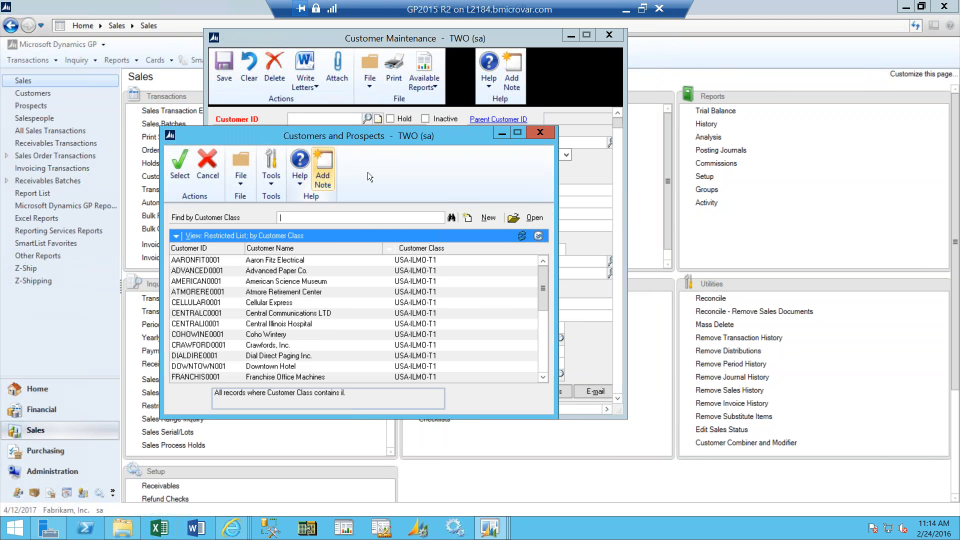
# Enlarge the customer lookup to examine the restricted list by customer class, compare it with the All Customers view, and close the lookup
pyautogui.doubleClick(479, 421)
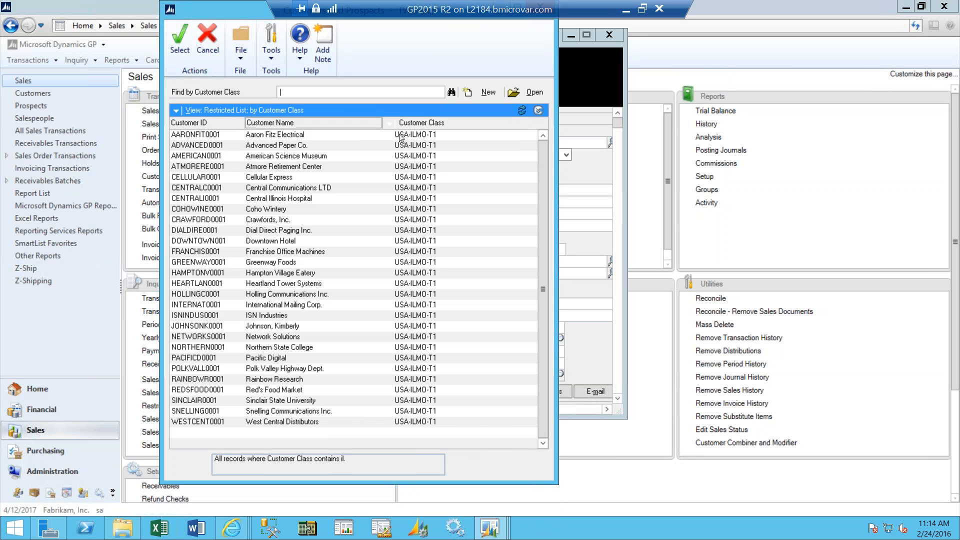
pyautogui.click(175, 110)
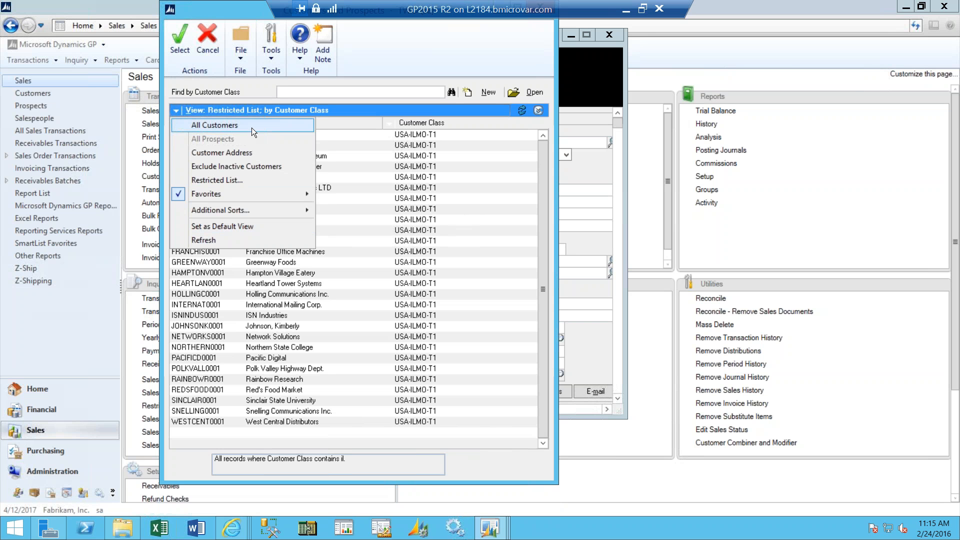
pyautogui.click(190, 126)
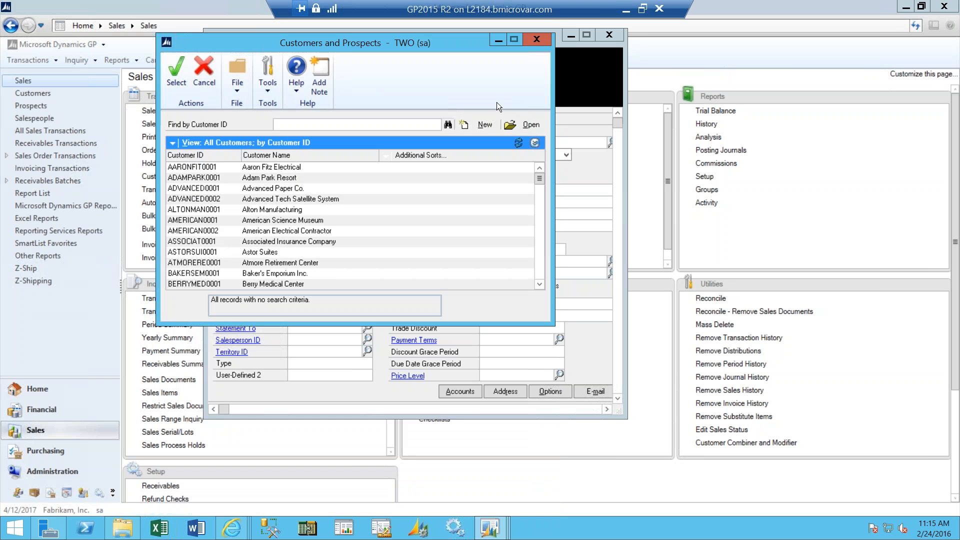
pyautogui.click(538, 41)
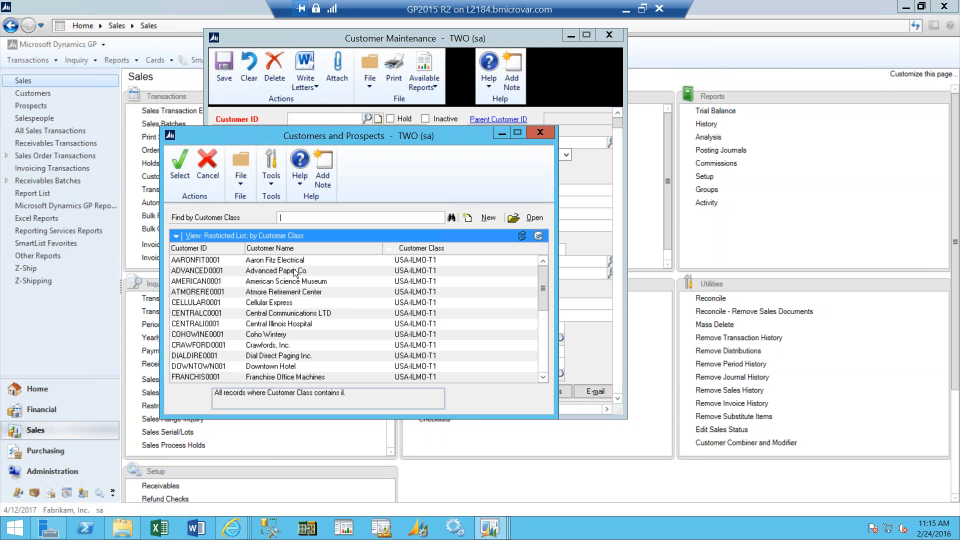
# Load Advanced Paper Co. from the restricted customer lookup and review its credit and finance options
pyautogui.click(277, 274)
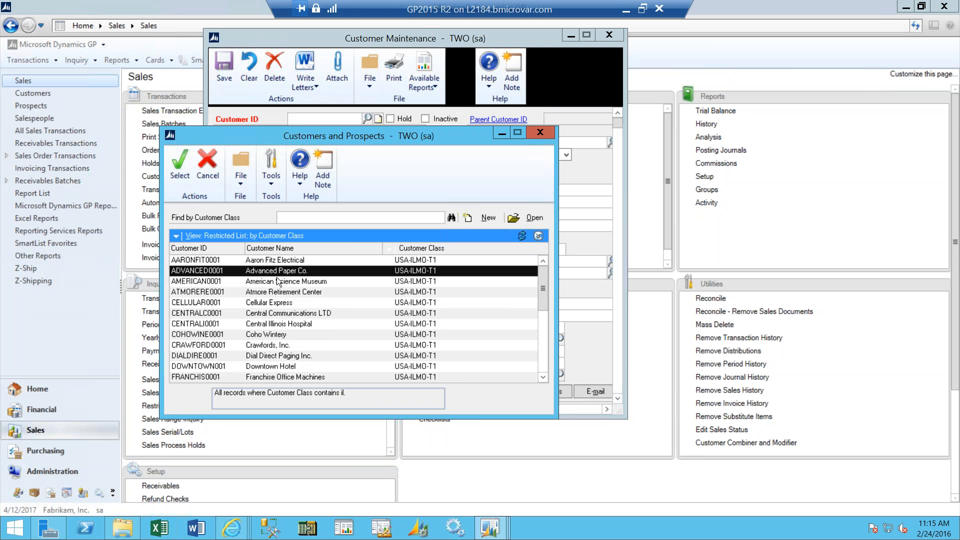
pyautogui.click(176, 173)
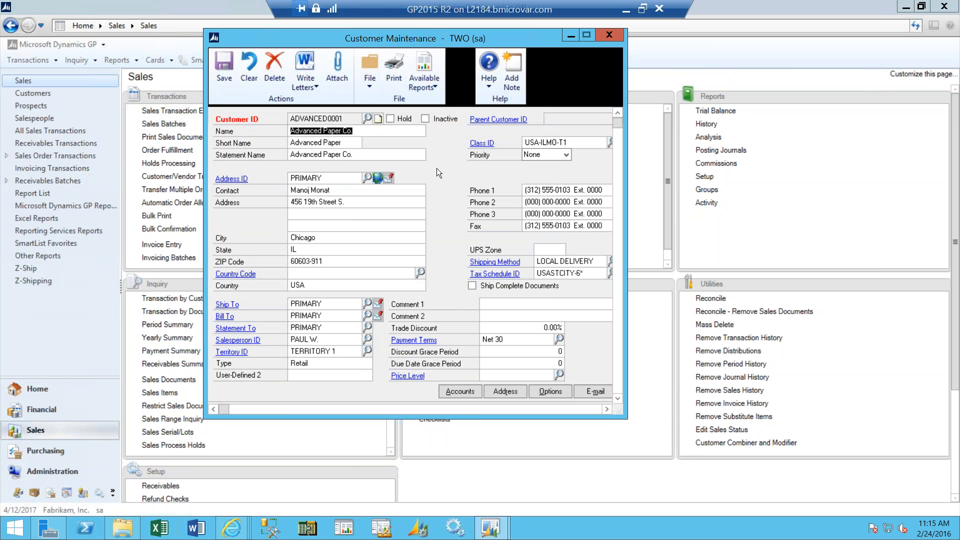
pyautogui.click(560, 391)
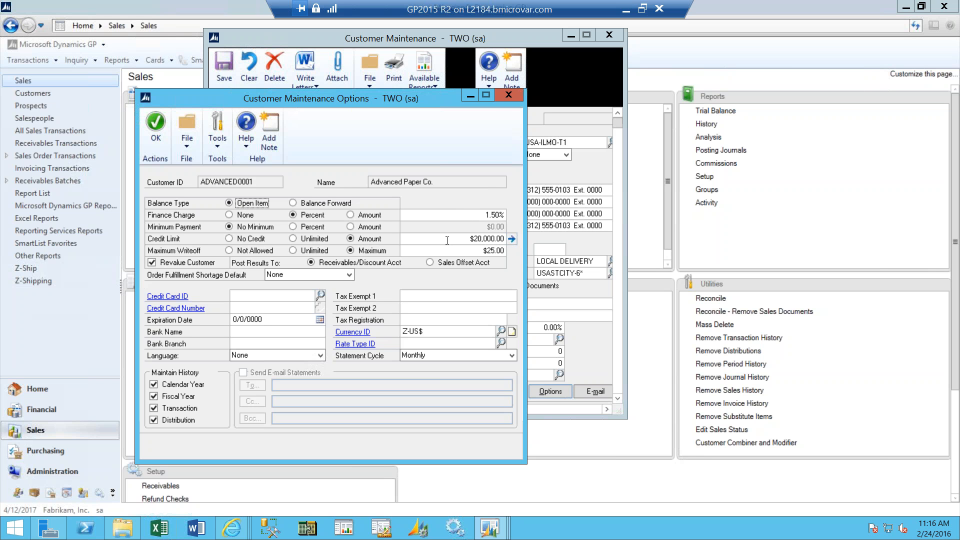
pyautogui.click(507, 95)
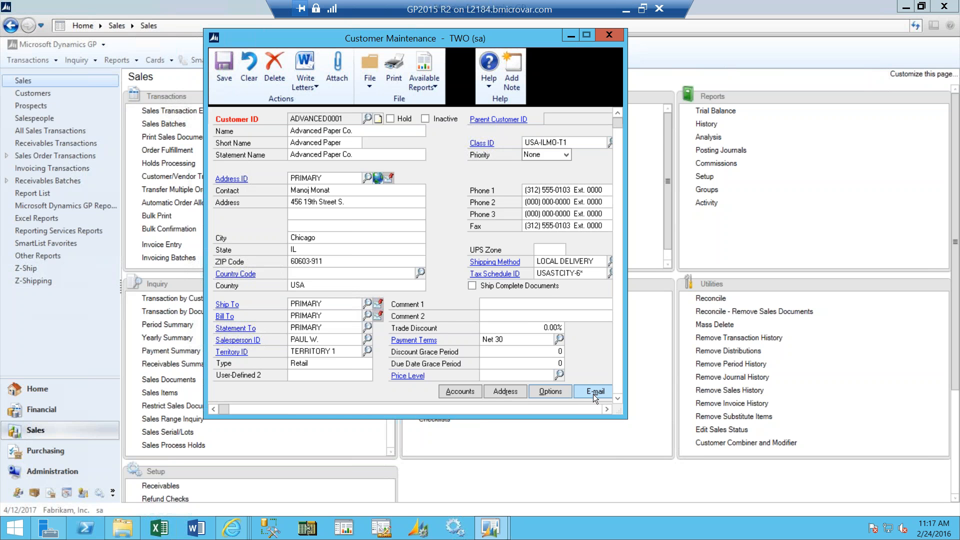
# Examine the Internet Information for Advanced Paper Co.'s primary address and the customer's document attachments
pyautogui.click(376, 177)
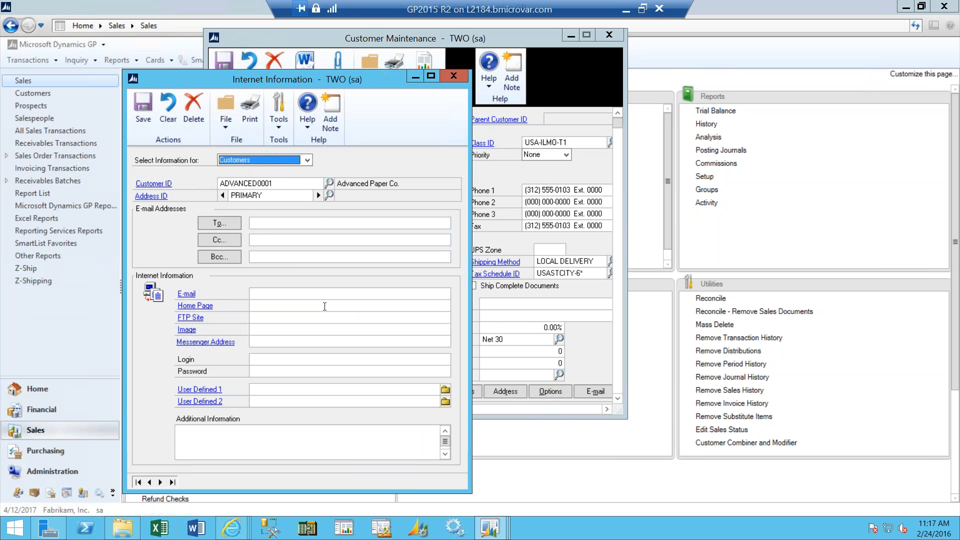
pyautogui.click(454, 77)
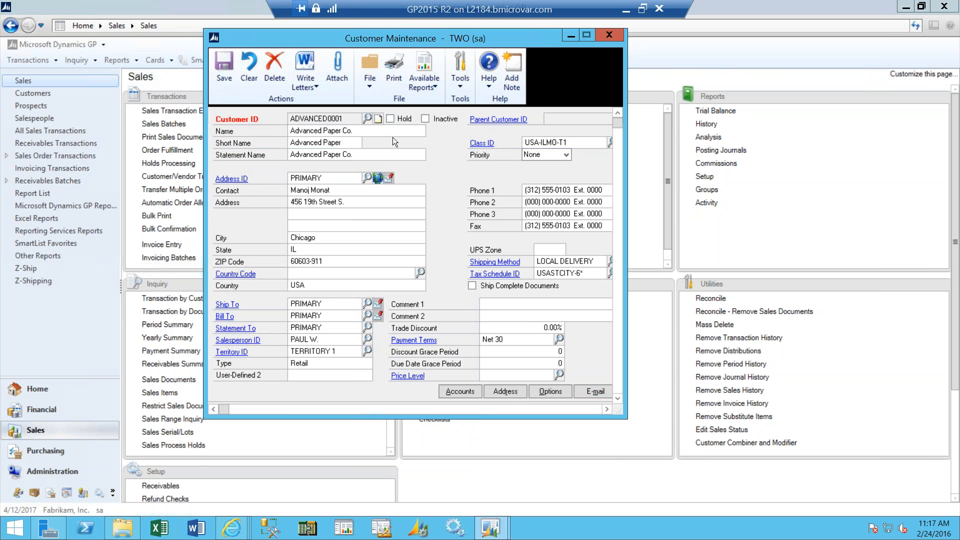
pyautogui.click(339, 84)
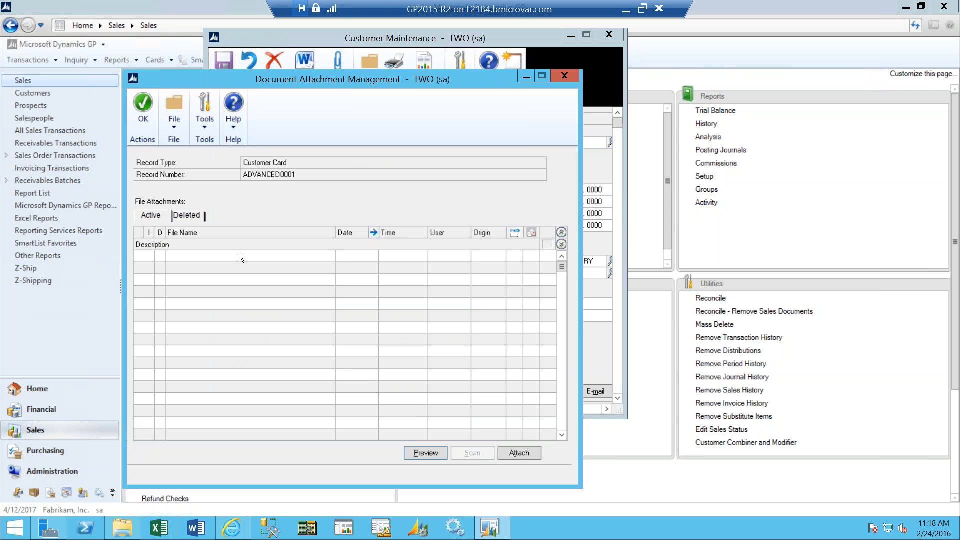
pyautogui.click(565, 76)
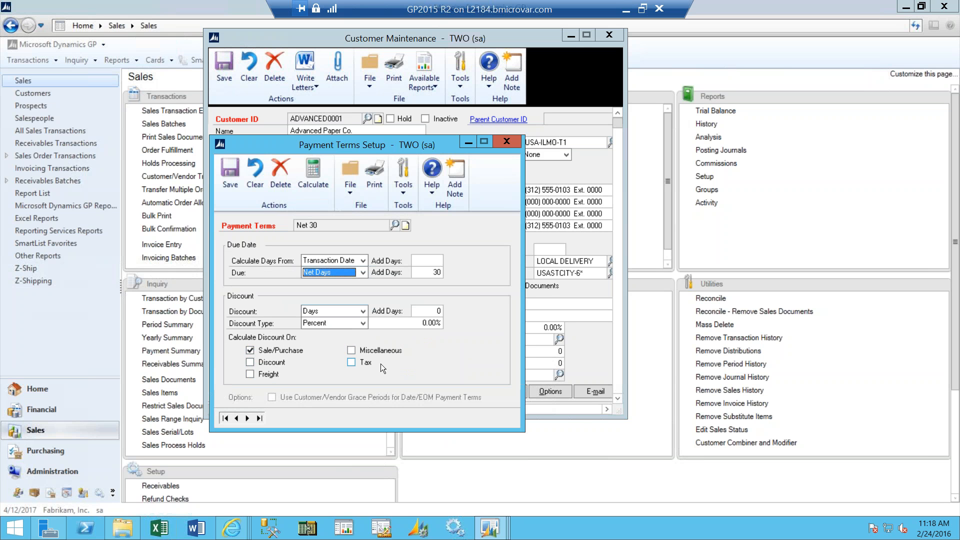
# Calculate an example due date for the Net 30 payment terms, and close the payment terms and customer record
pyautogui.click(314, 181)
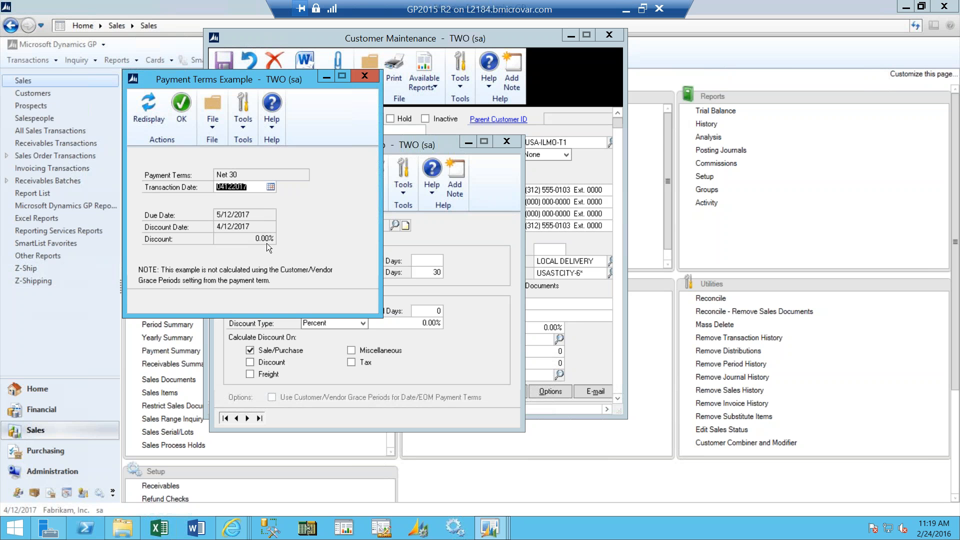
pyautogui.click(366, 78)
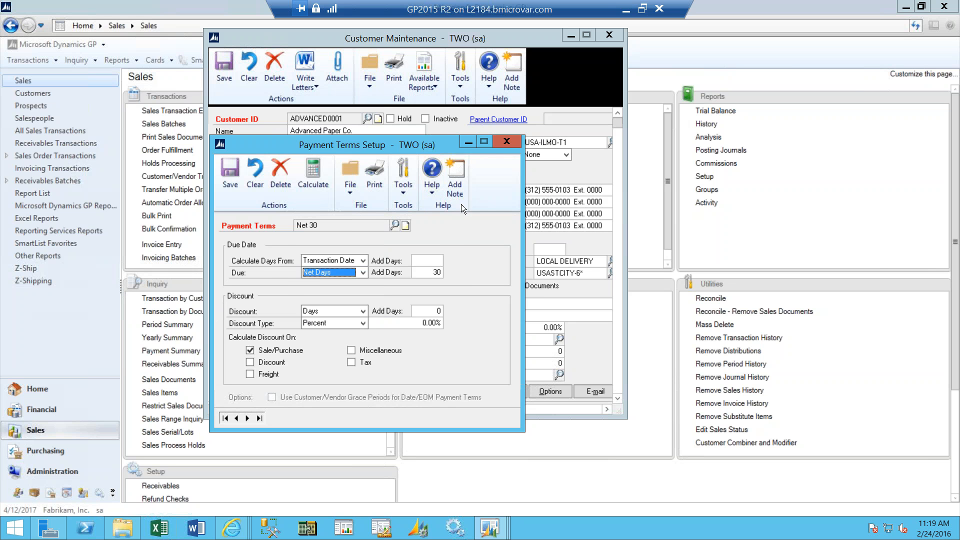
pyautogui.click(508, 141)
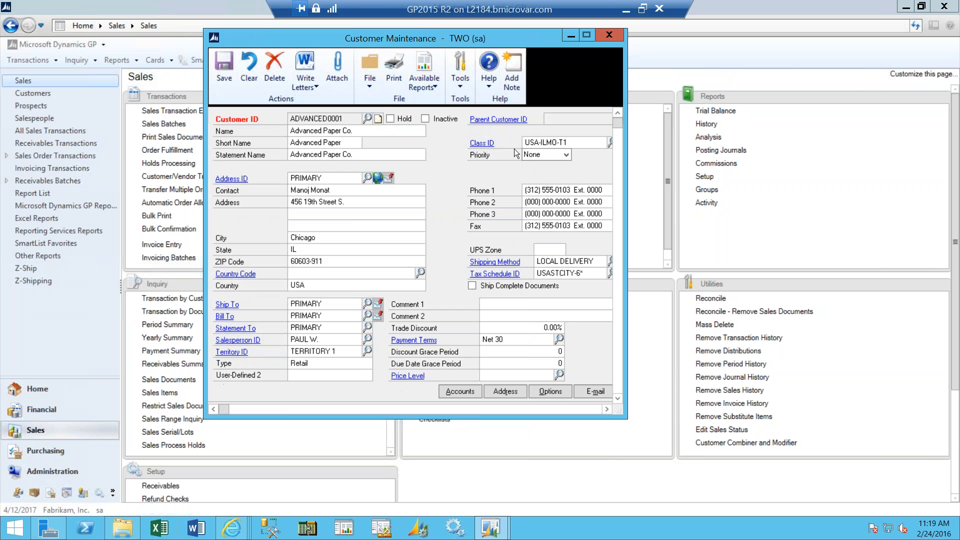
pyautogui.click(604, 35)
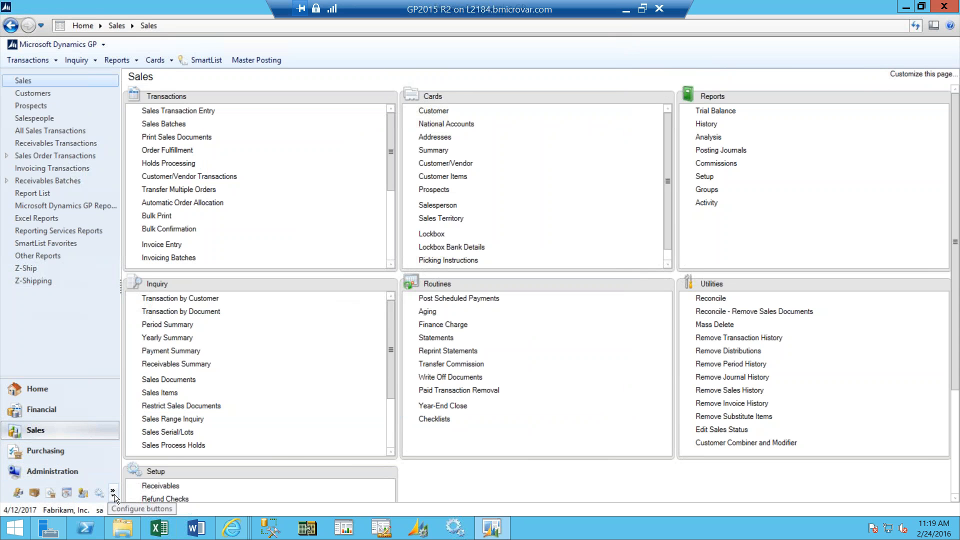
pyautogui.click(113, 493)
pyautogui.click(76, 340)
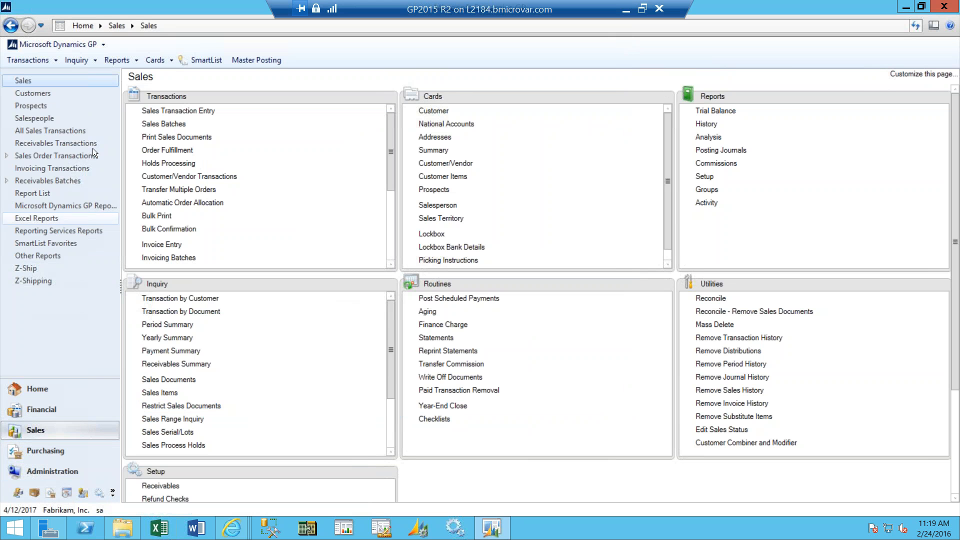
# Examine the Company Setup Options down to the automatic cash receipt deposit posting setting, and close the options and company setup
pyautogui.click(71, 44)
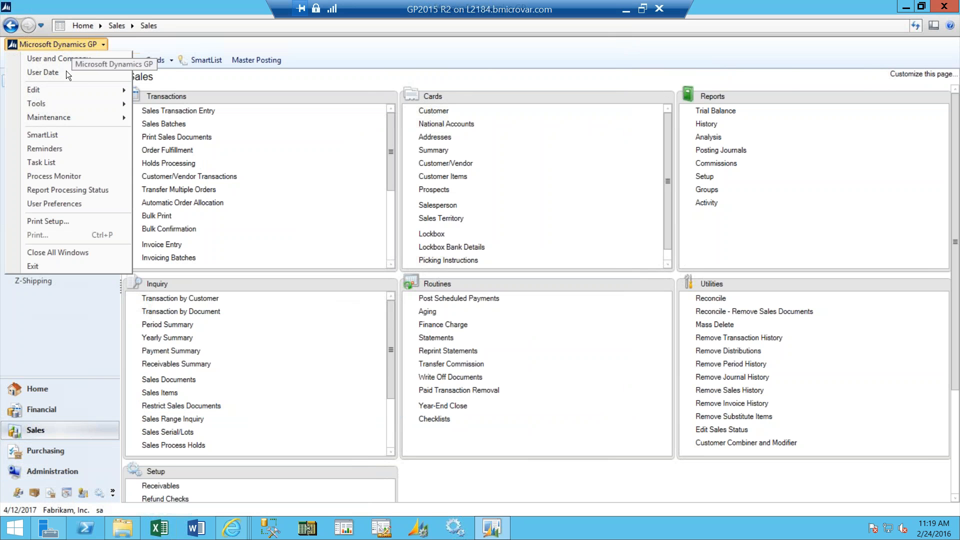
pyautogui.moveTo(63, 107)
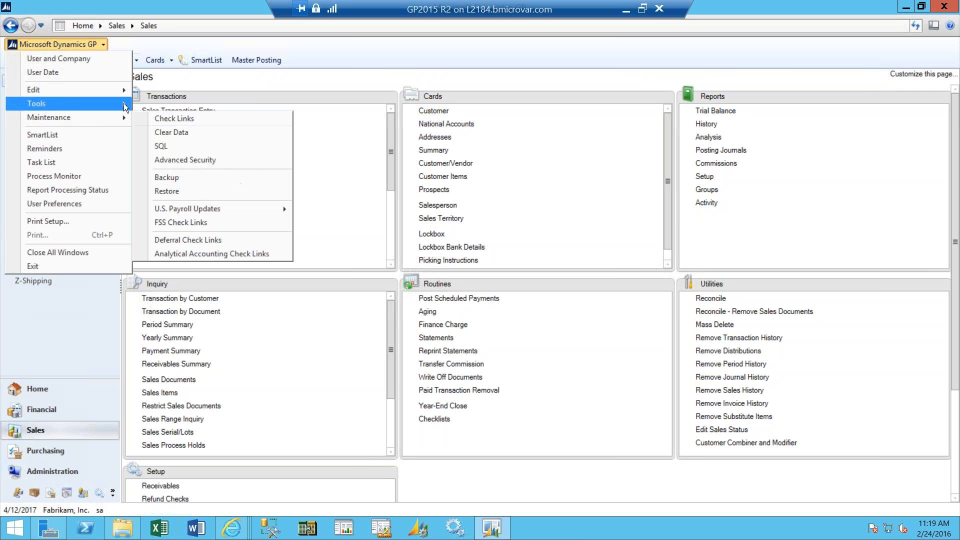
pyautogui.moveTo(124, 103)
pyautogui.moveTo(181, 106)
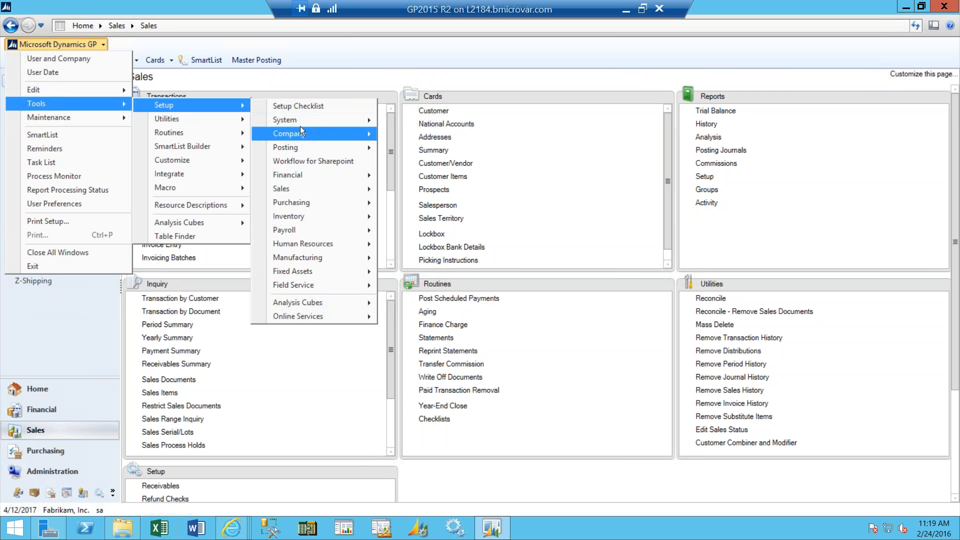
pyautogui.moveTo(326, 137)
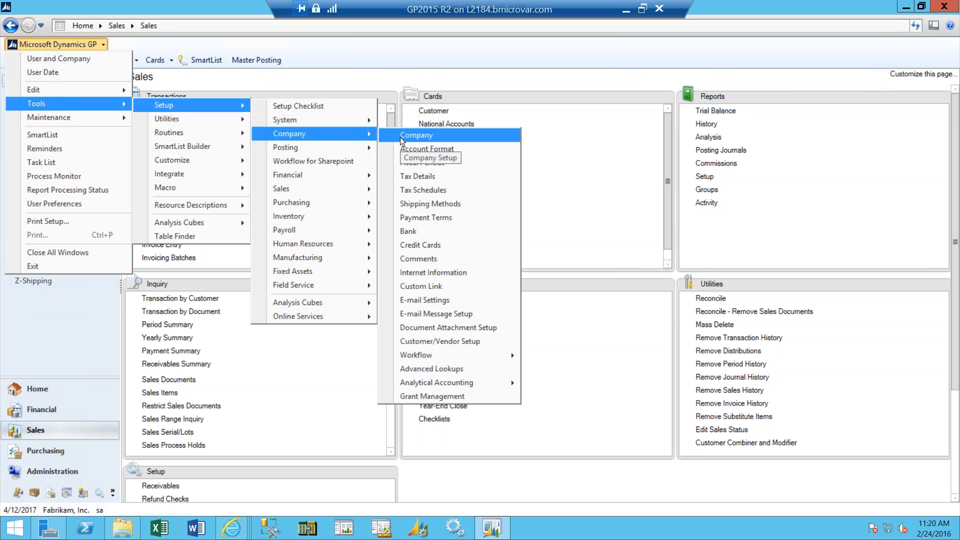
pyautogui.click(442, 142)
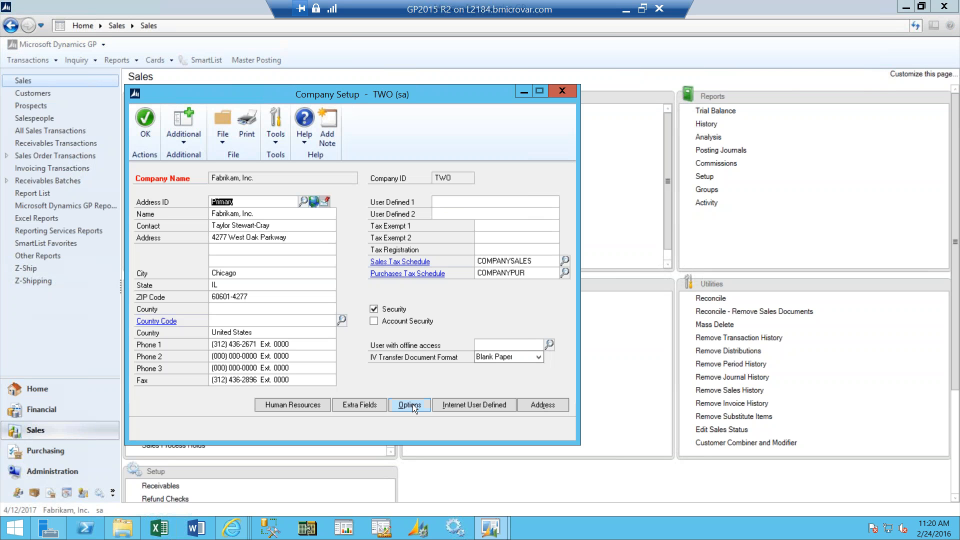
pyautogui.click(411, 405)
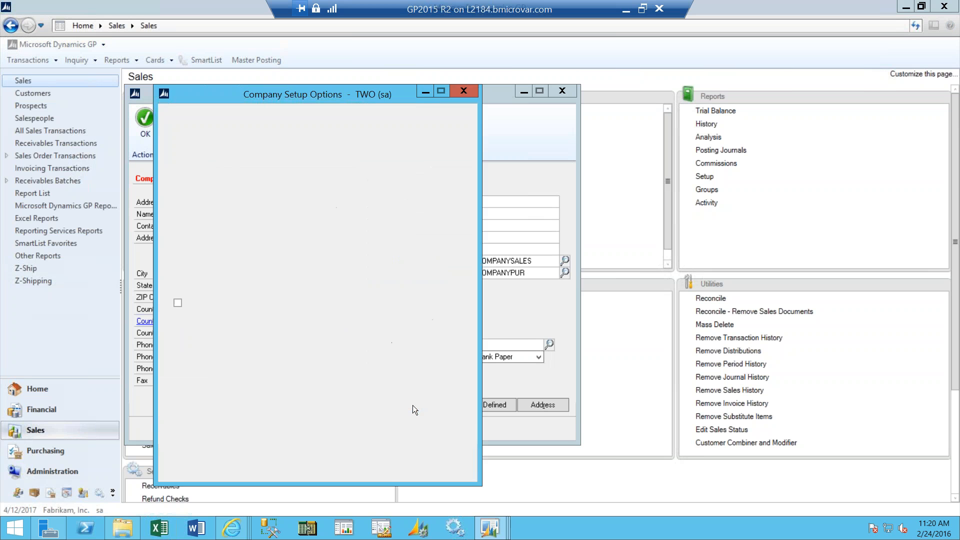
pyautogui.moveTo(467, 213); pyautogui.dragTo(468, 283)
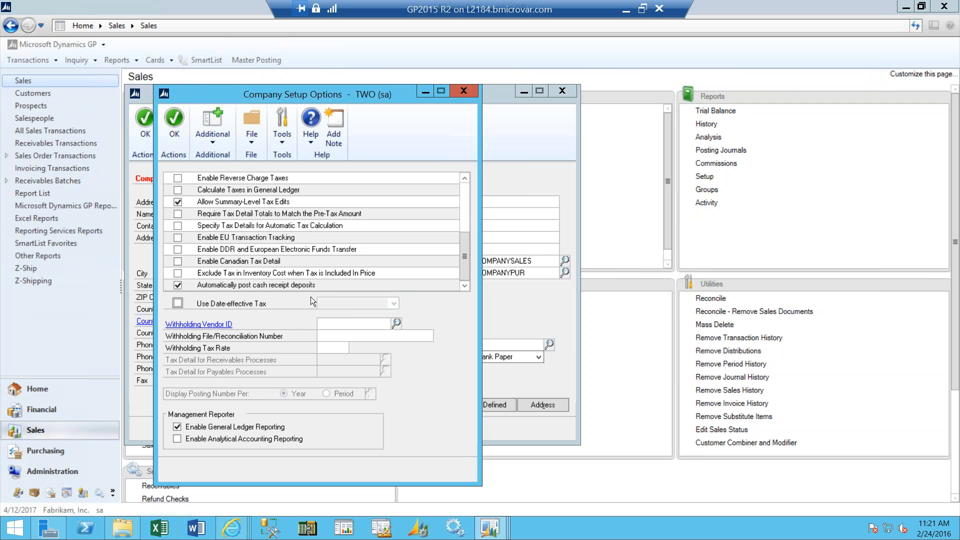
pyautogui.click(461, 94)
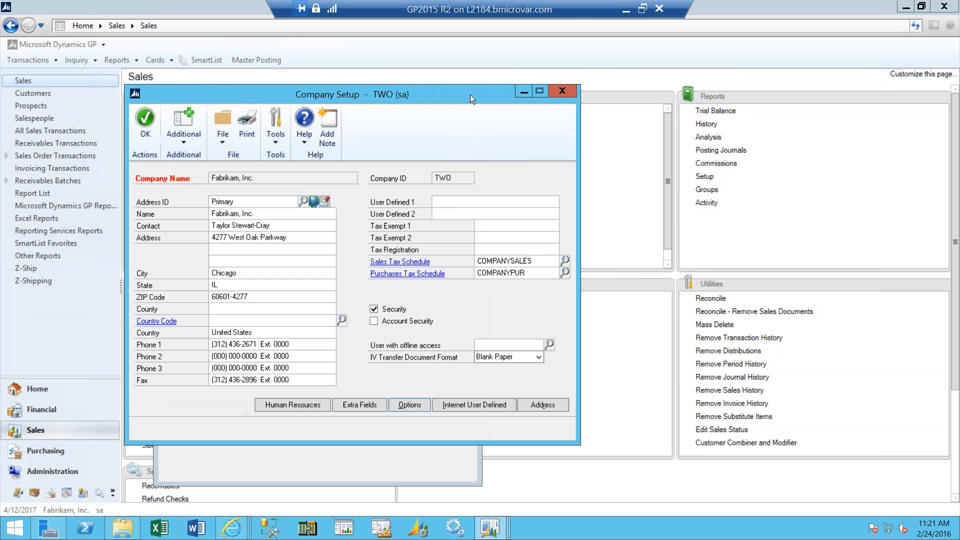
pyautogui.click(556, 90)
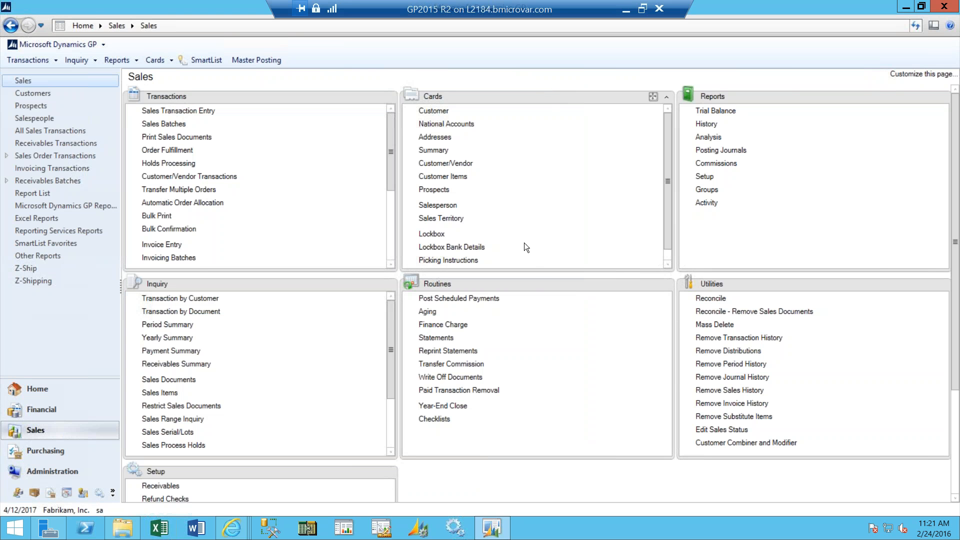
# Load the BLANK FORM statement ID in Print Receivables Statements to review its print settings, and close the window
pyautogui.click(450, 339)
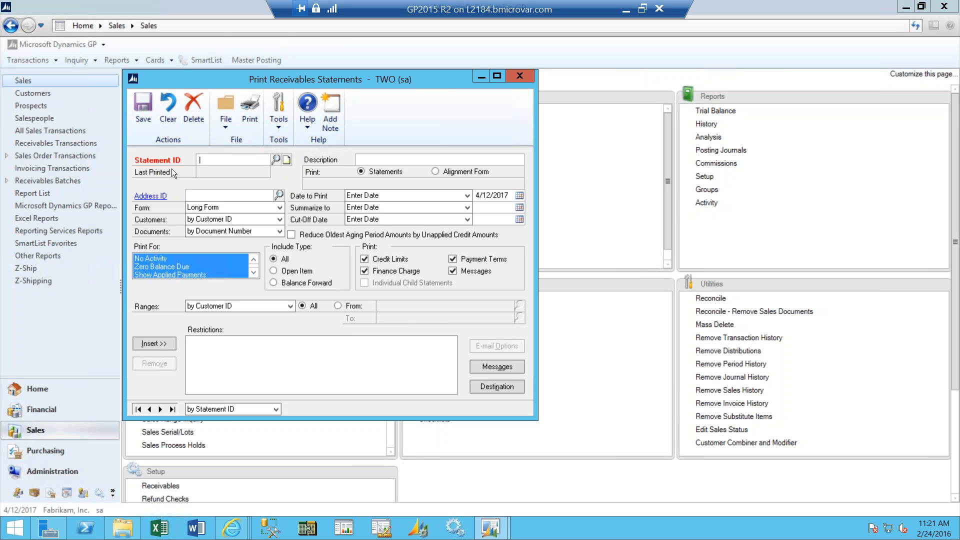
pyautogui.click(275, 160)
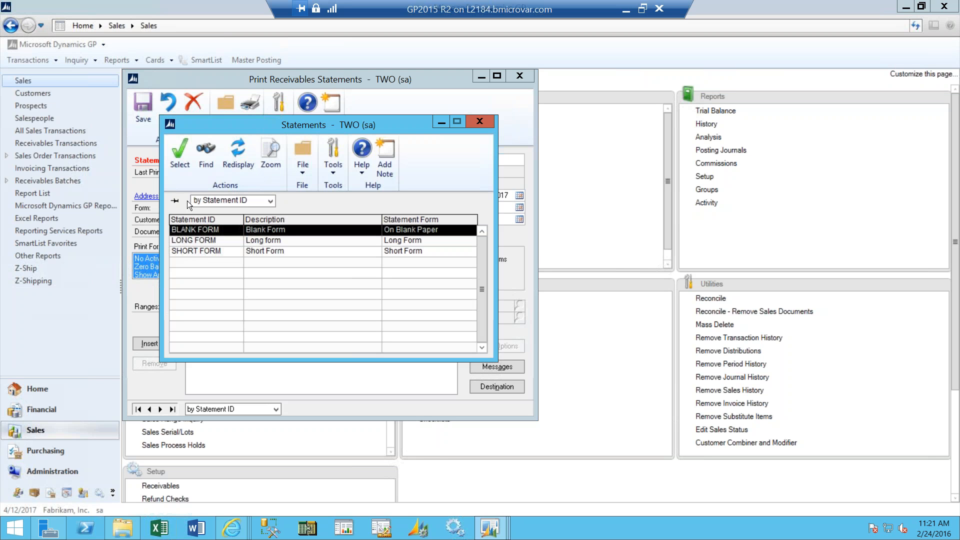
pyautogui.click(178, 161)
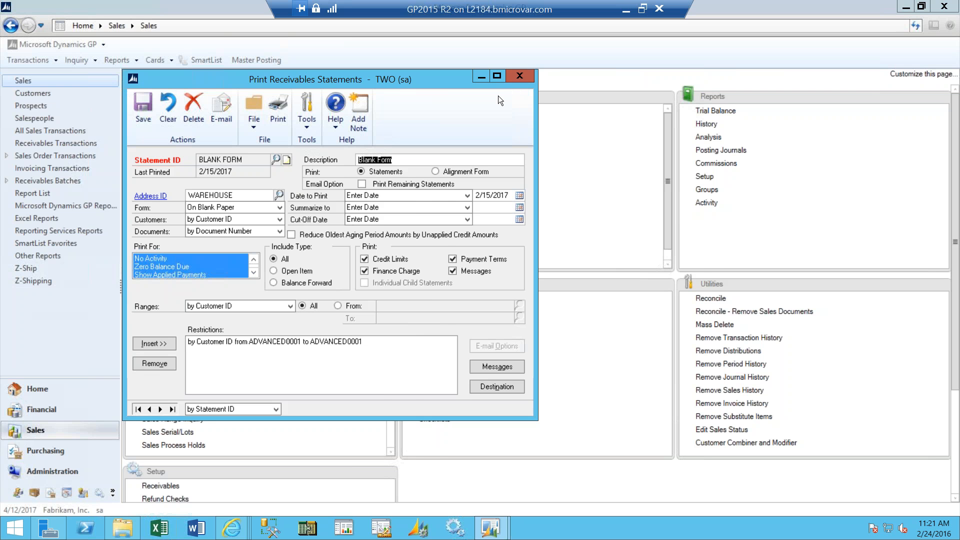
pyautogui.click(519, 76)
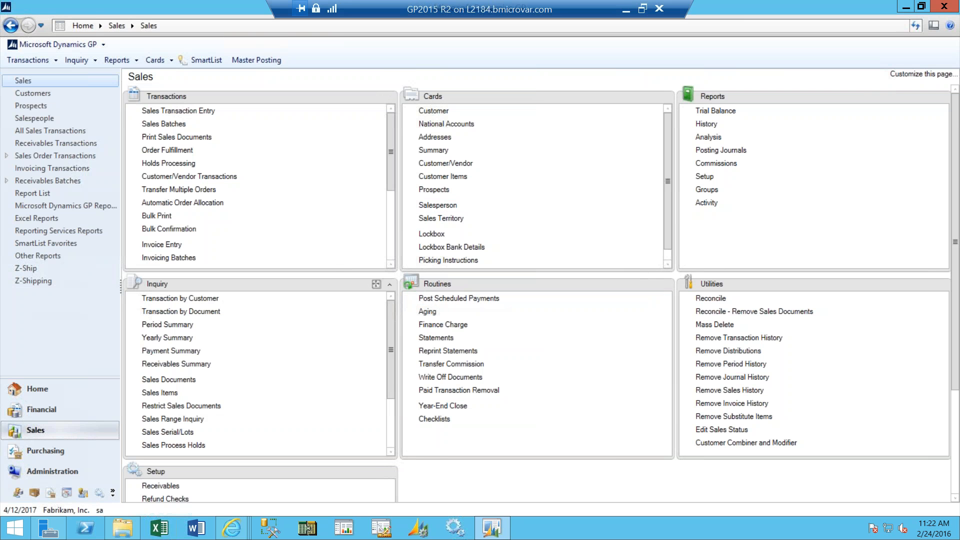
# Review the Receivables Management Setup defaults and its document numbering options, and close the setup options
pyautogui.click(157, 489)
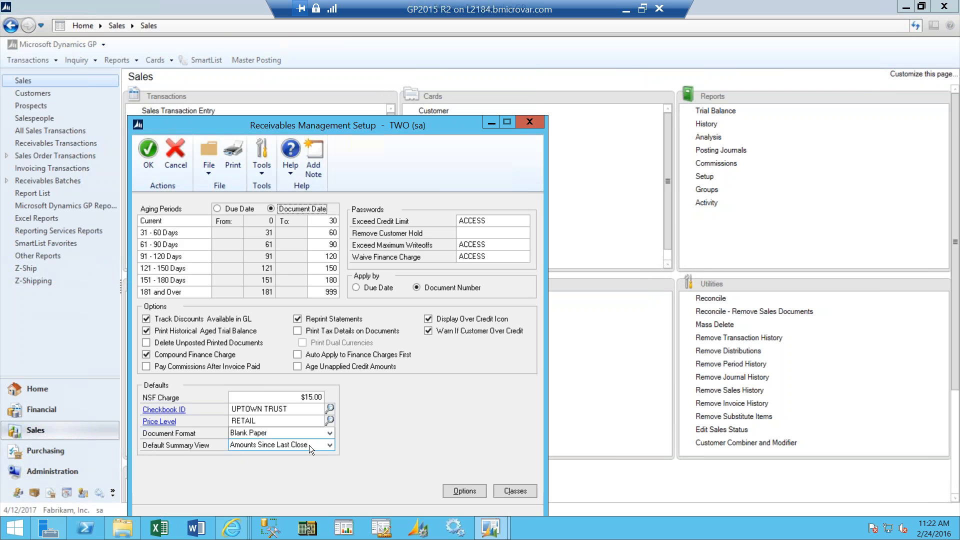
pyautogui.click(465, 491)
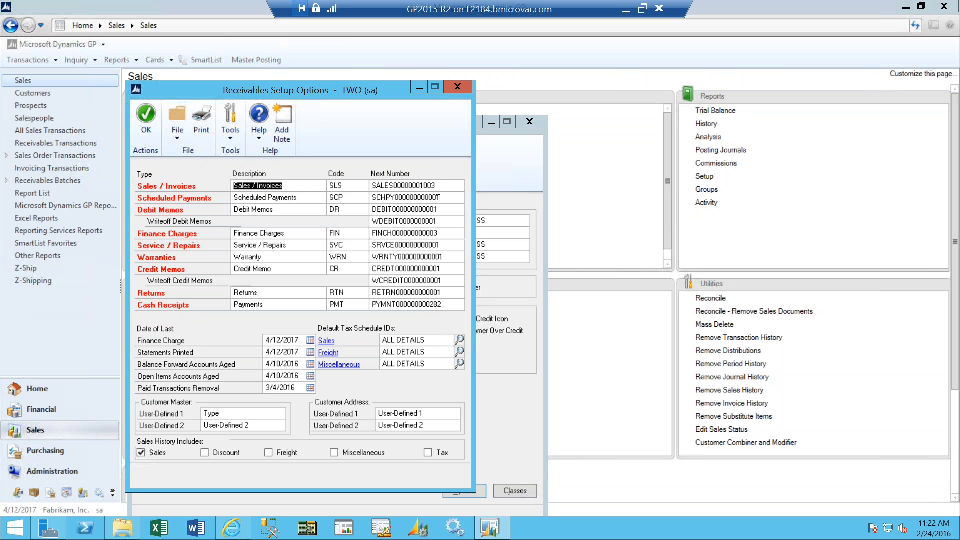
pyautogui.click(458, 88)
pyautogui.click(530, 122)
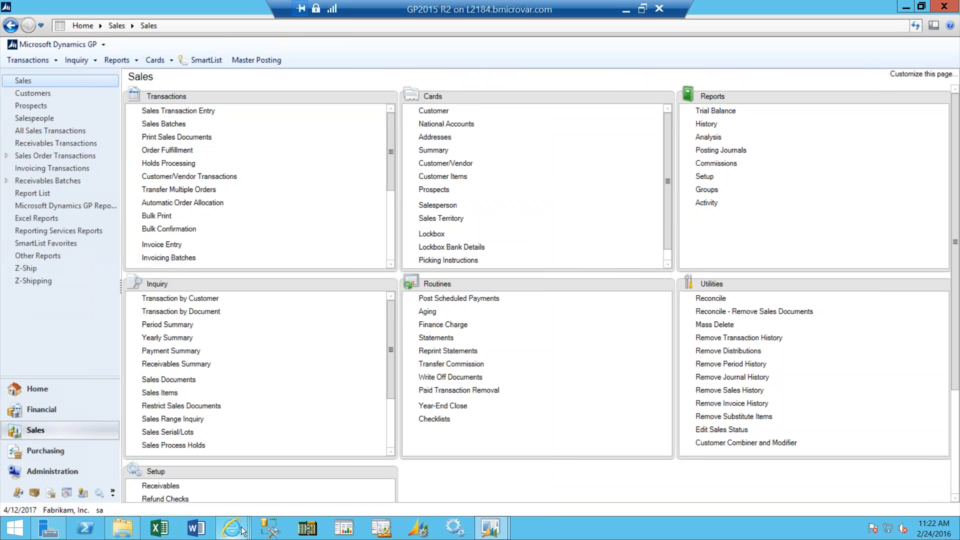
# Bring Receivables Management Setup back into view, examine the Display Over Credit Icon and Warn If Customer Over Credit options, and close it
pyautogui.click(491, 528)
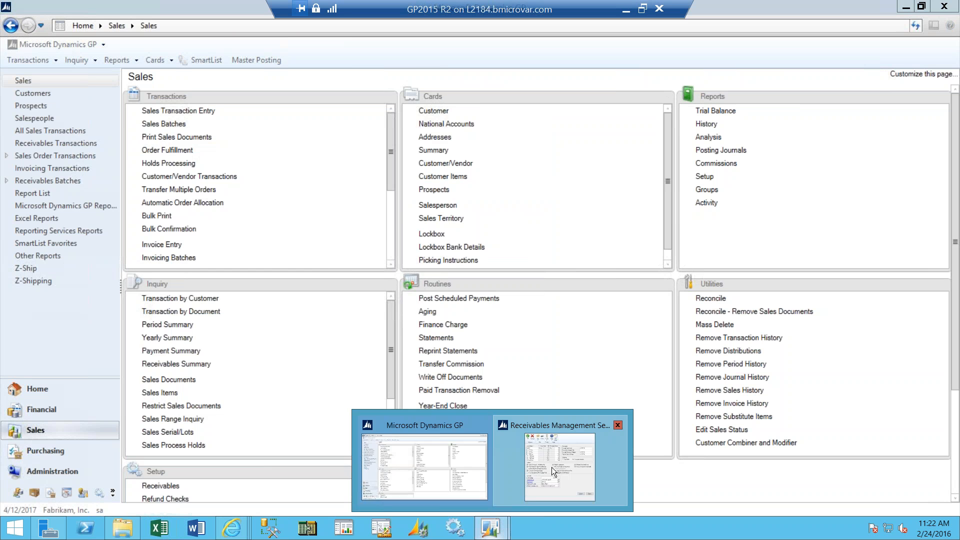
pyautogui.click(552, 481)
pyautogui.moveTo(430, 122); pyautogui.dragTo(433, 85)
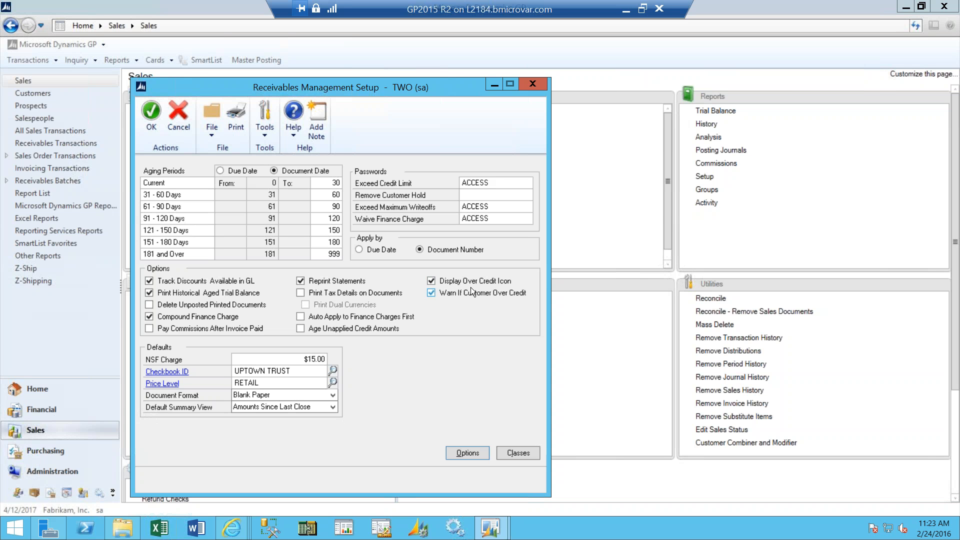
pyautogui.click(534, 85)
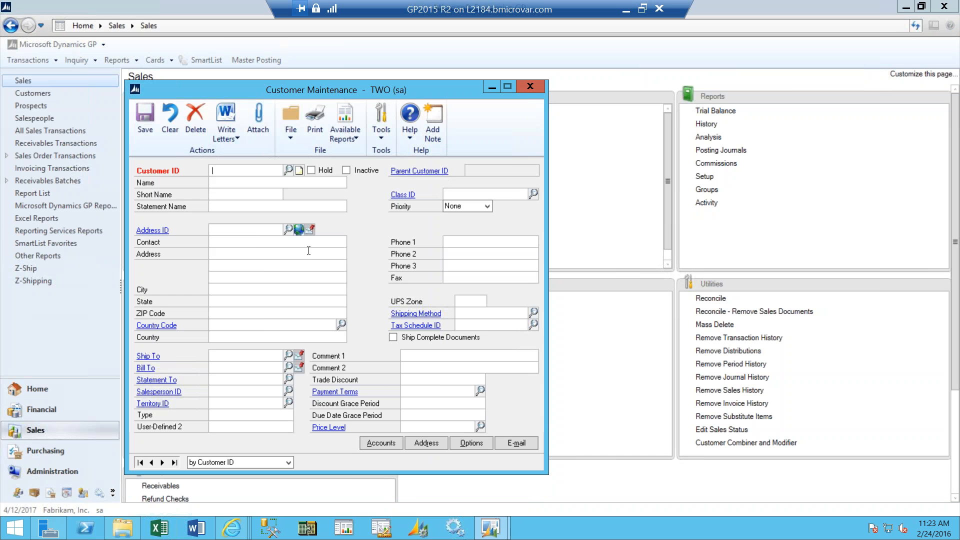
# Load Central Communications LTD from the customer lookup to review its credit warning, and switch to PowerPoint to resume the slide show
pyautogui.click(288, 170)
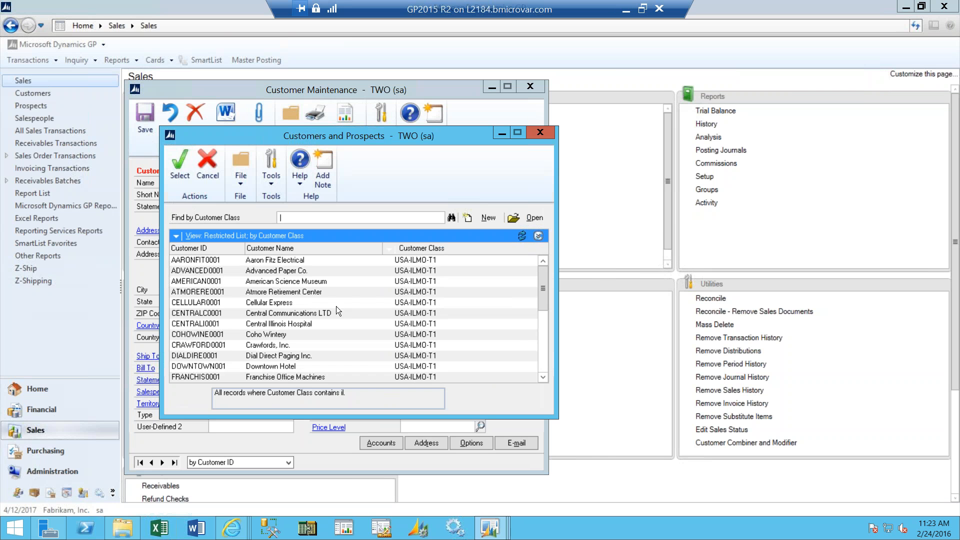
pyautogui.doubleClick(314, 315)
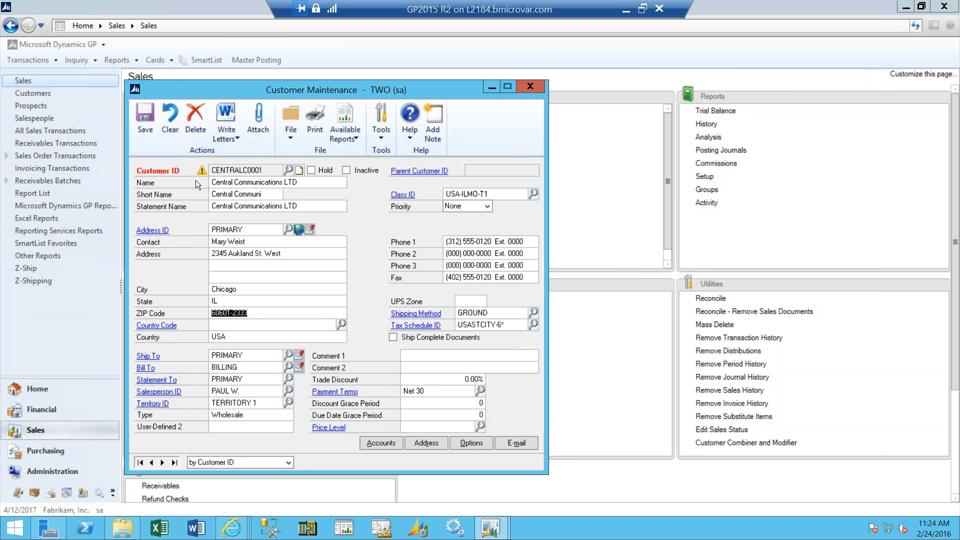
pyautogui.click(626, 10)
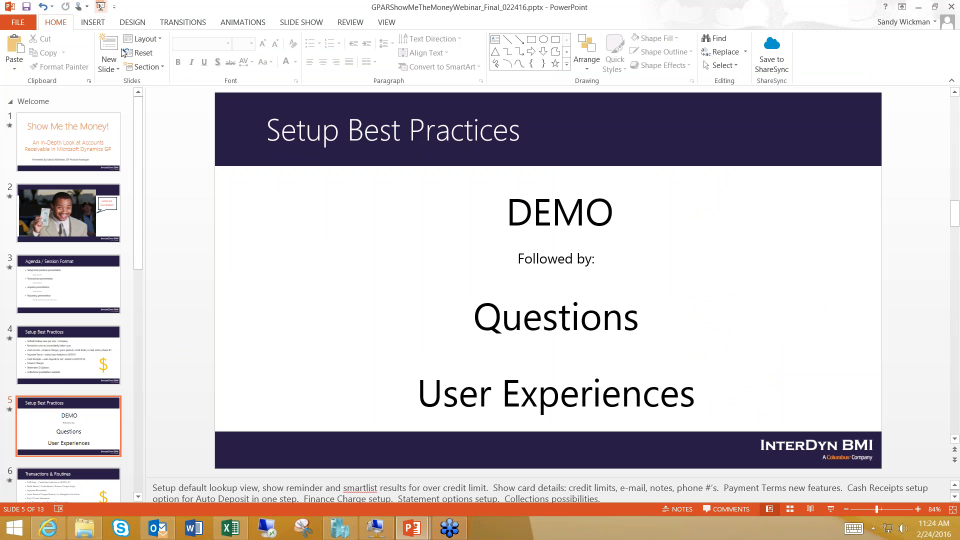
pyautogui.click(100, 6)
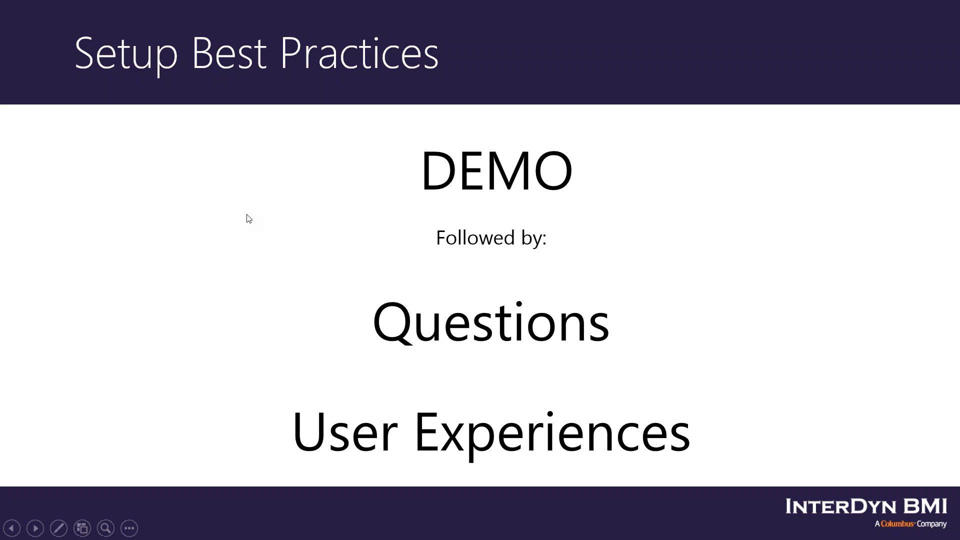
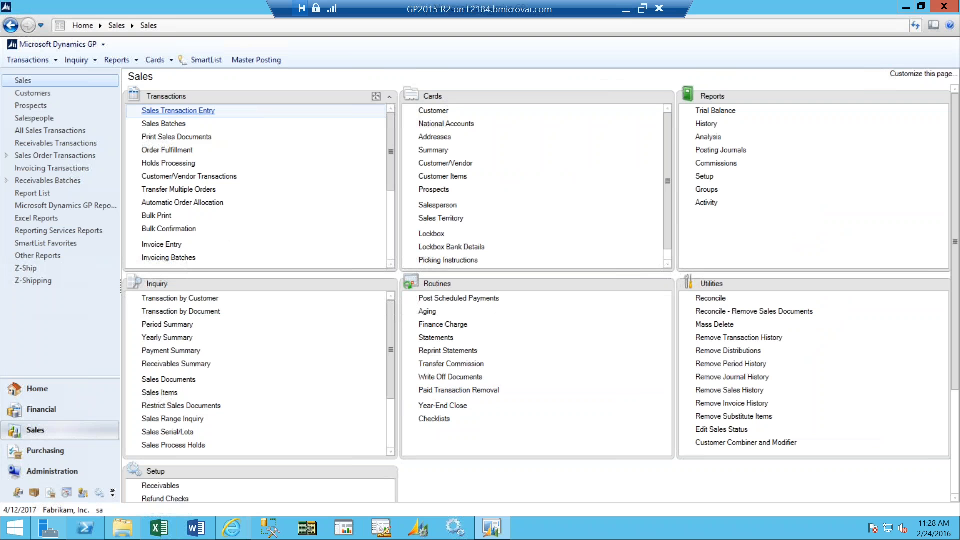
# Load the Cellular Express order from batch ORDERS4/12 in Sales Transaction Entry, review its credit warning and line items, and close it
pyautogui.click(204, 111)
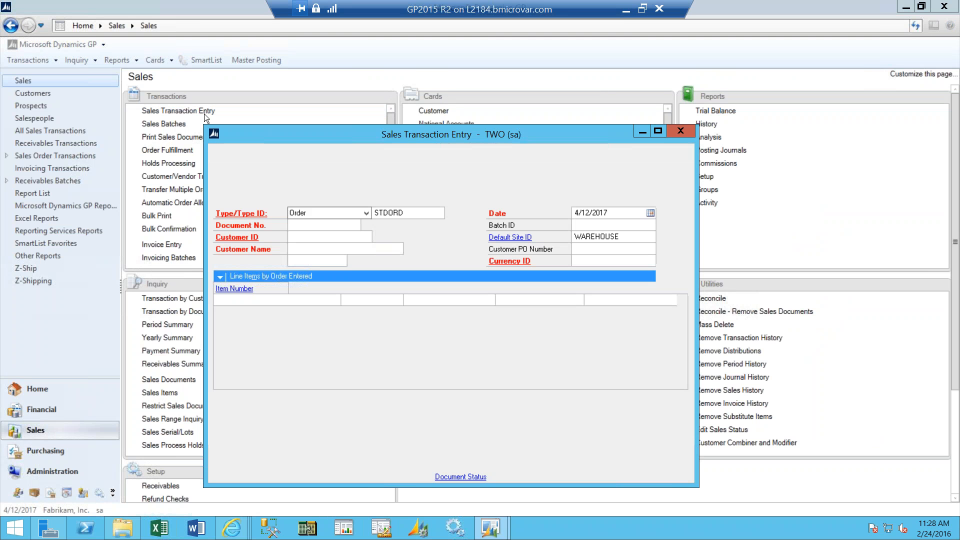
pyautogui.click(366, 225)
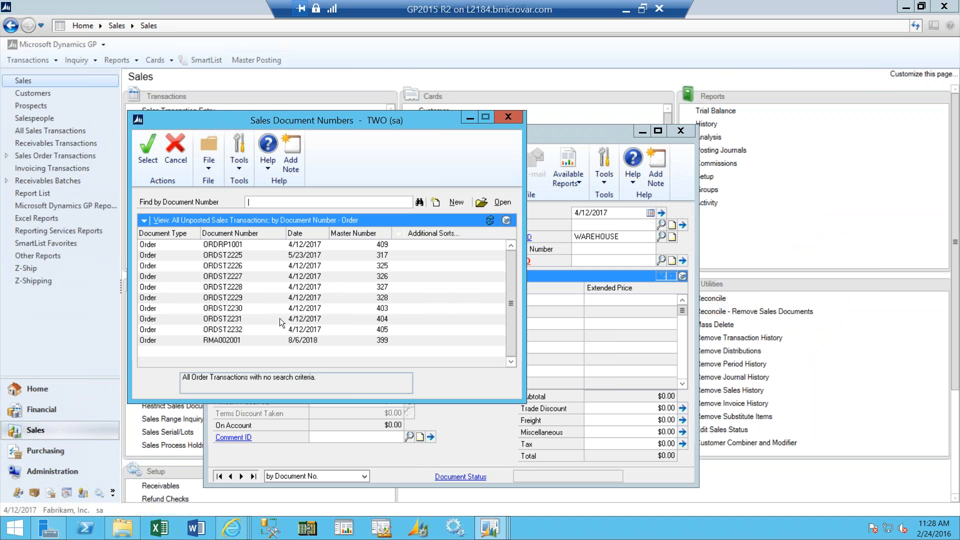
pyautogui.doubleClick(248, 286)
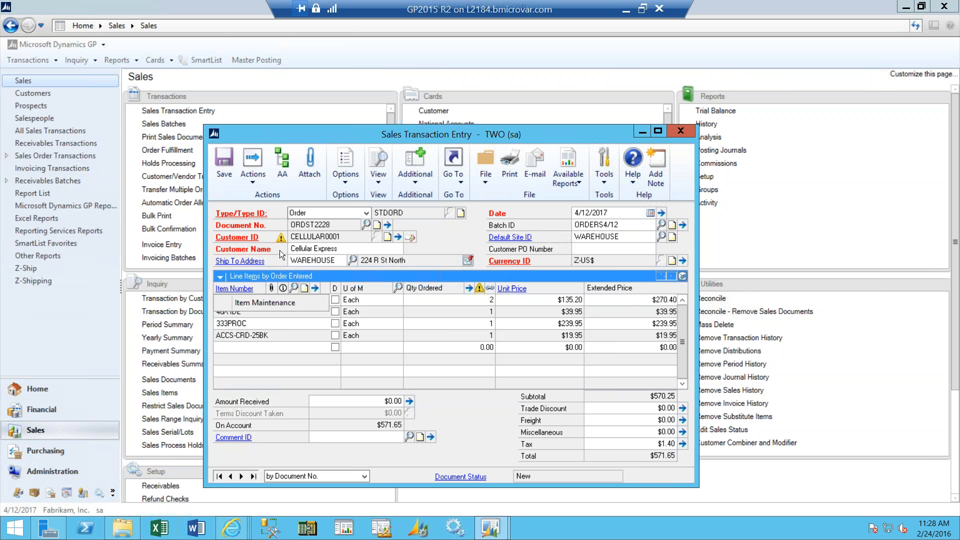
pyautogui.click(683, 299)
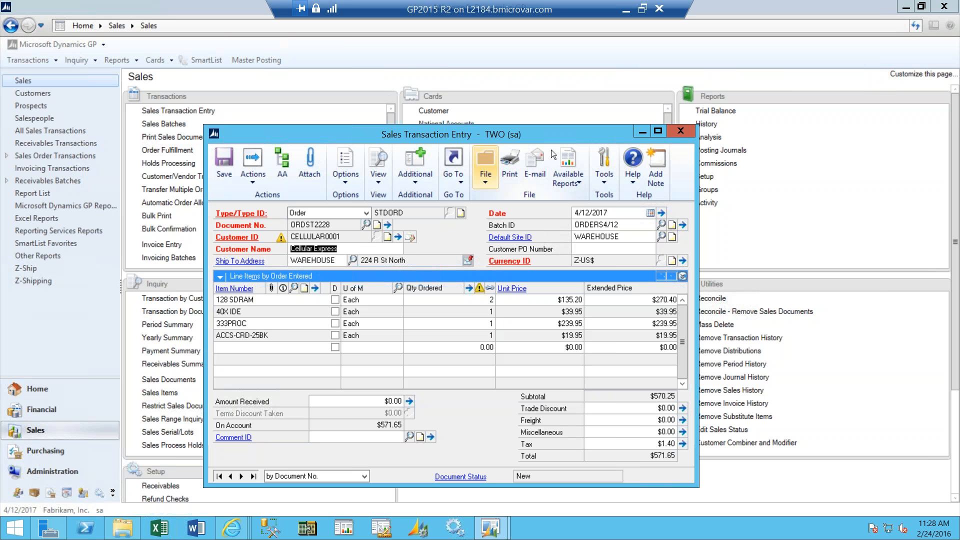
pyautogui.click(680, 133)
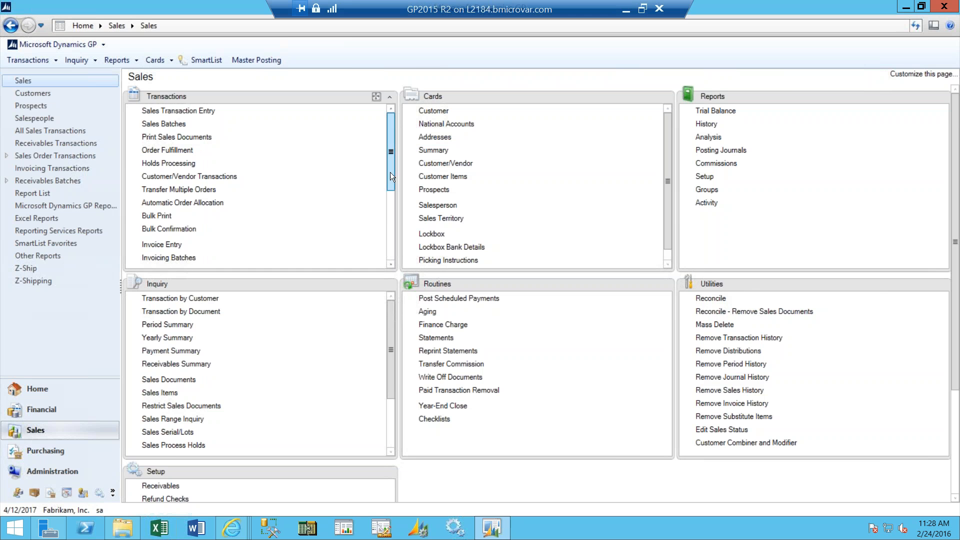
# Review the document types in Receivables Transaction Entry, choose Finance Charges, and close the entry without saving
pyautogui.moveTo(390, 180); pyautogui.dragTo(389, 202)
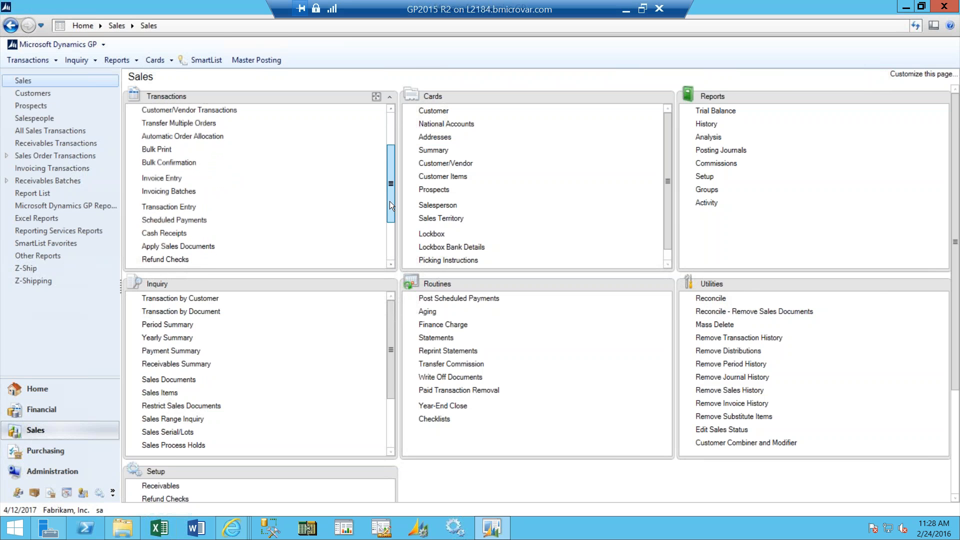
pyautogui.click(158, 207)
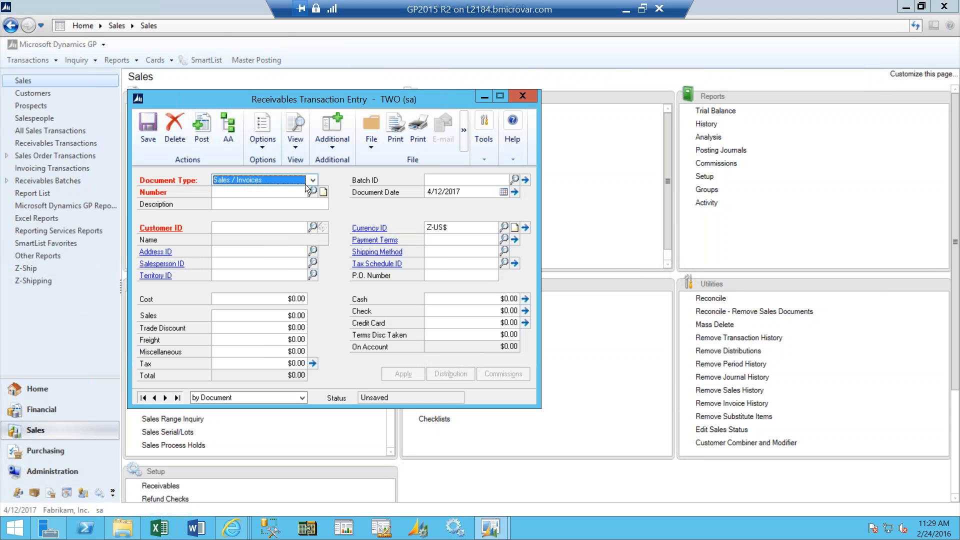
pyautogui.click(313, 180)
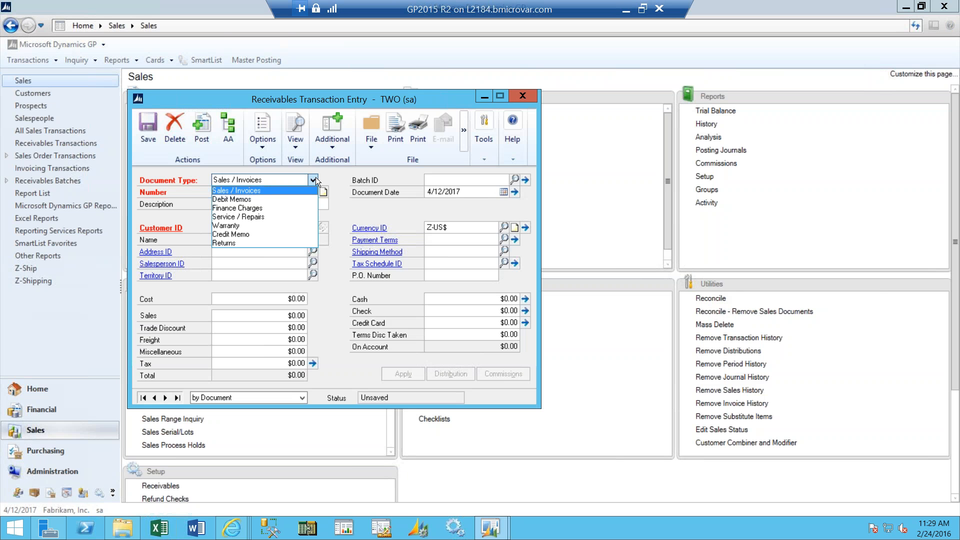
pyautogui.click(279, 209)
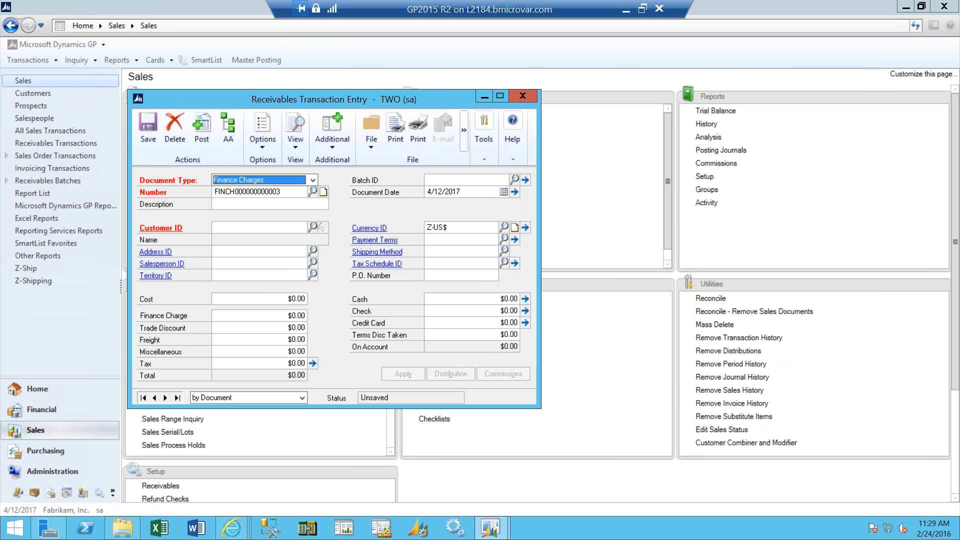
pyautogui.click(525, 95)
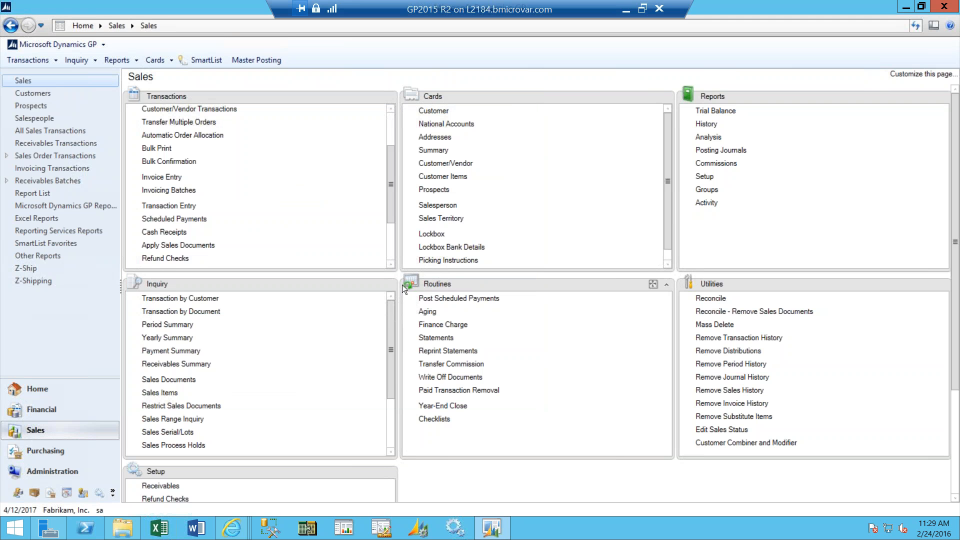
# Review the Receivables Aging Process options, examine the customer sorting and Includes Balances and Older choices in Assess Finance Charges, and close both windows without processing
pyautogui.click(428, 312)
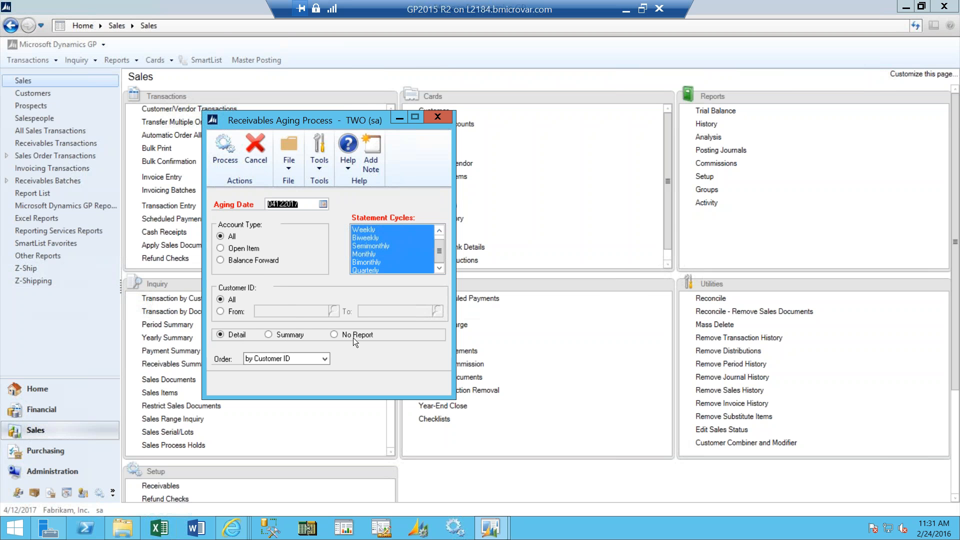
pyautogui.click(440, 118)
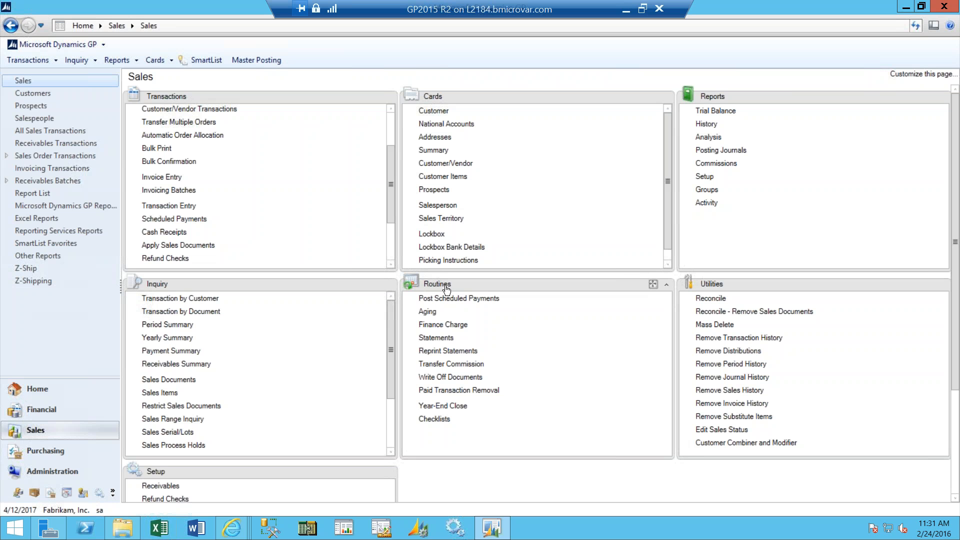
pyautogui.click(452, 325)
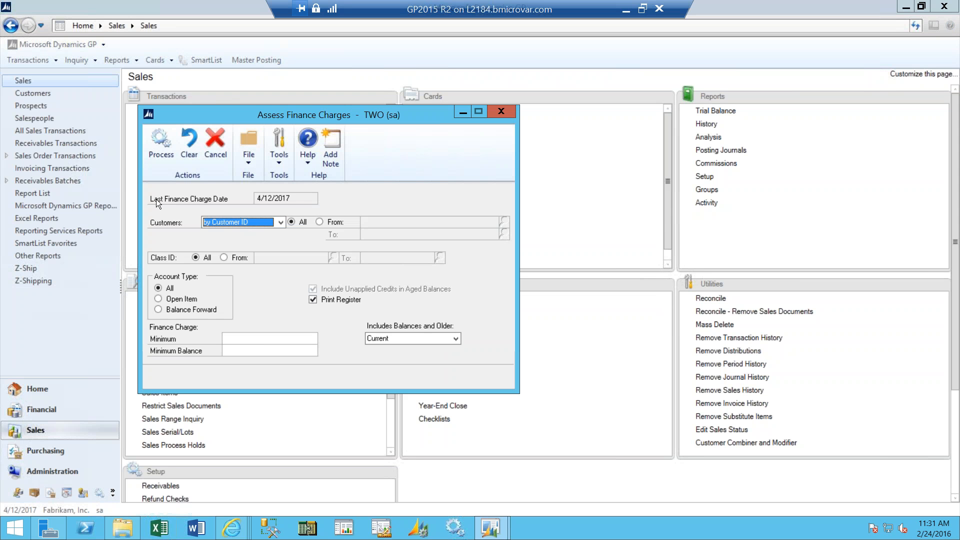
pyautogui.click(280, 223)
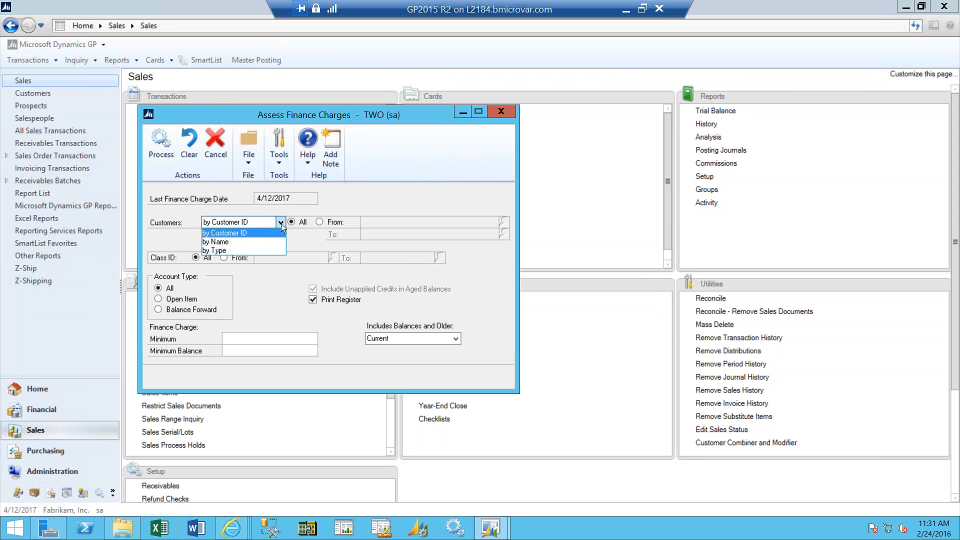
pyautogui.click(300, 238)
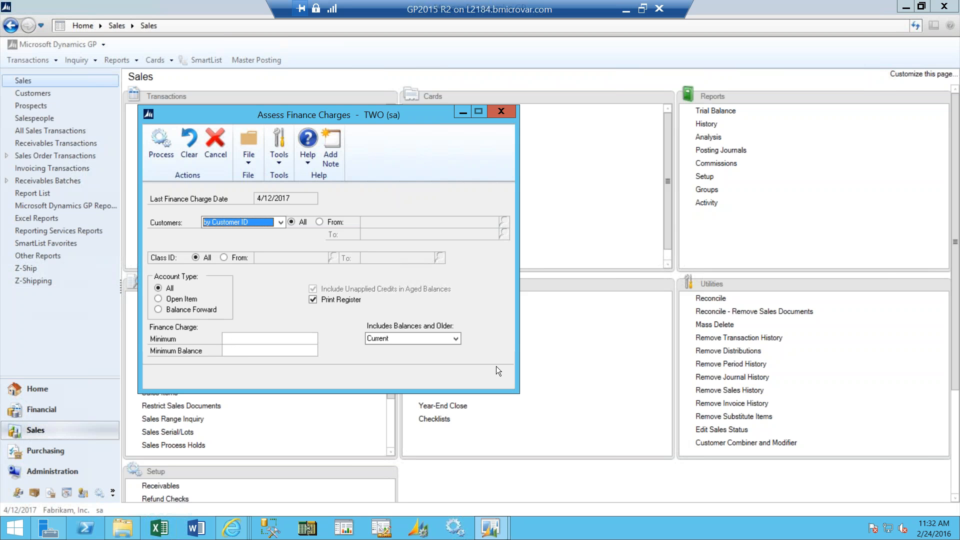
pyautogui.click(455, 338)
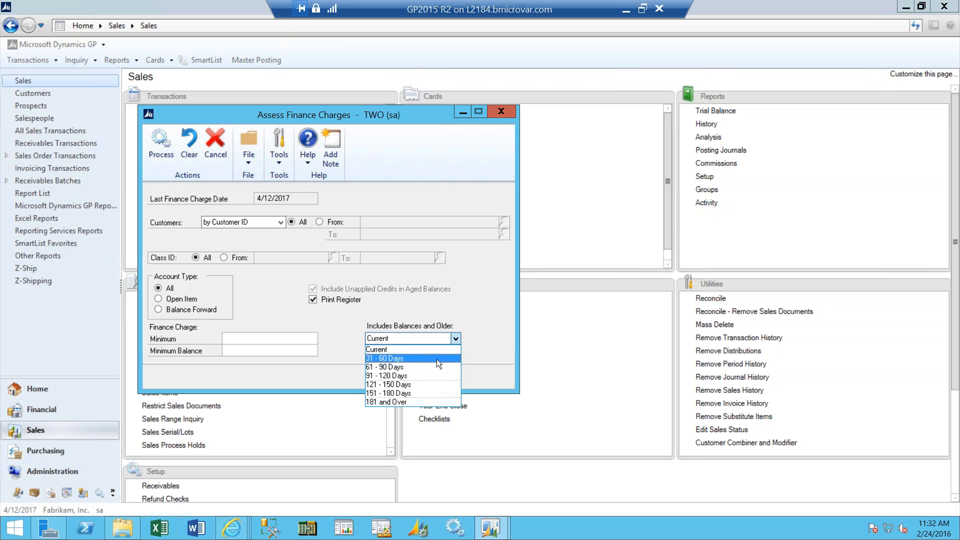
pyautogui.click(484, 301)
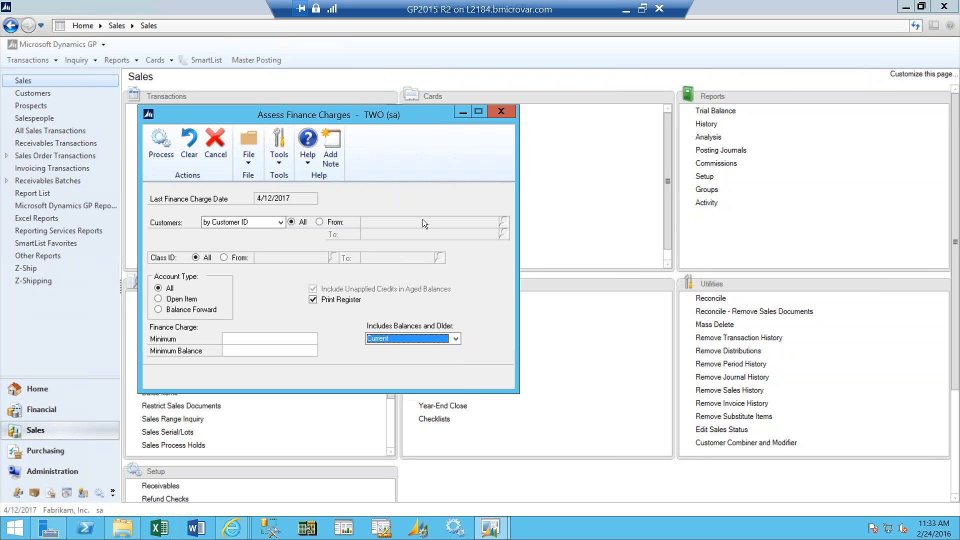
pyautogui.click(508, 112)
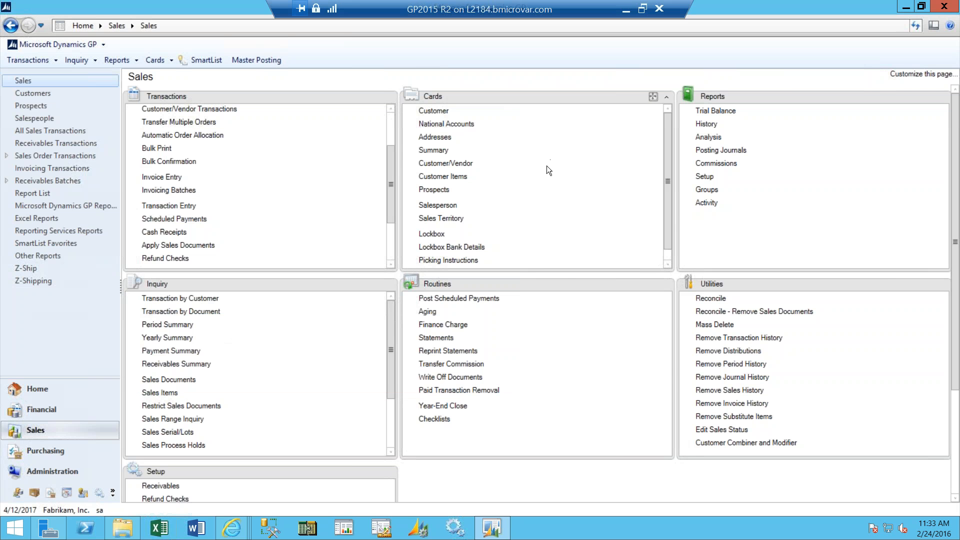
# Load the BLANK FORM statement ID in Print Receivables Statements, review its print settings, and close the window
pyautogui.click(437, 339)
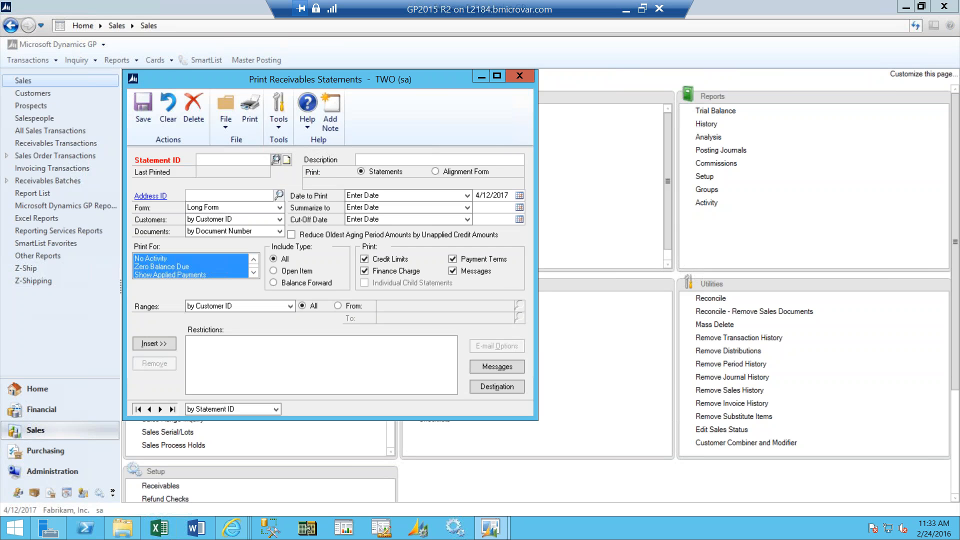
pyautogui.click(276, 159)
pyautogui.click(178, 150)
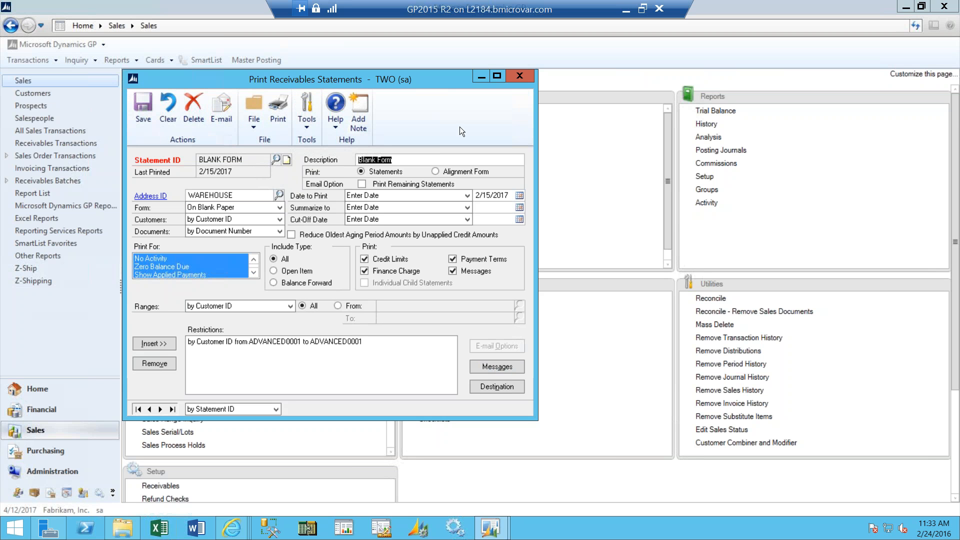
pyautogui.click(523, 76)
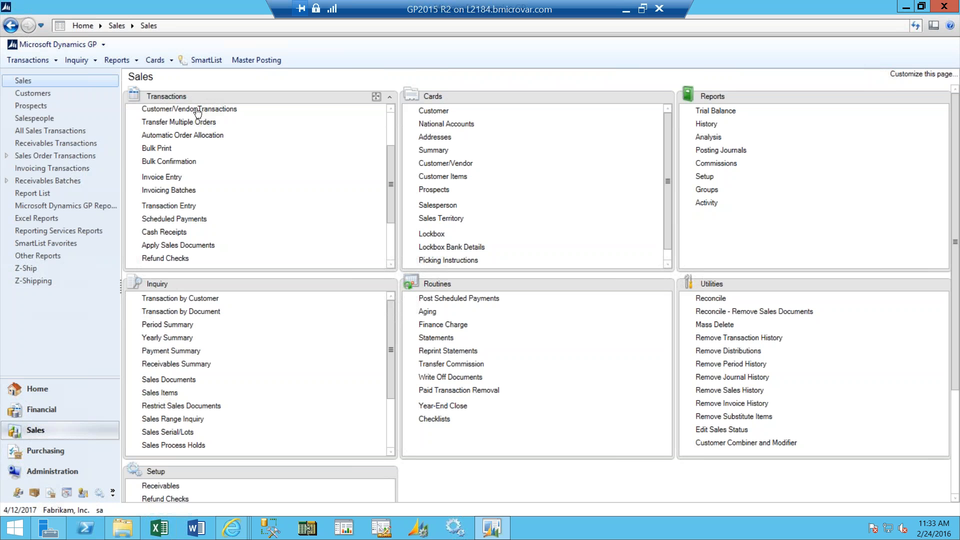
# In Receivables Posted Transaction Maintenance, look up Advanced Paper Co. and load its open finance charge document
pyautogui.moveTo(391, 206); pyautogui.dragTo(383, 252)
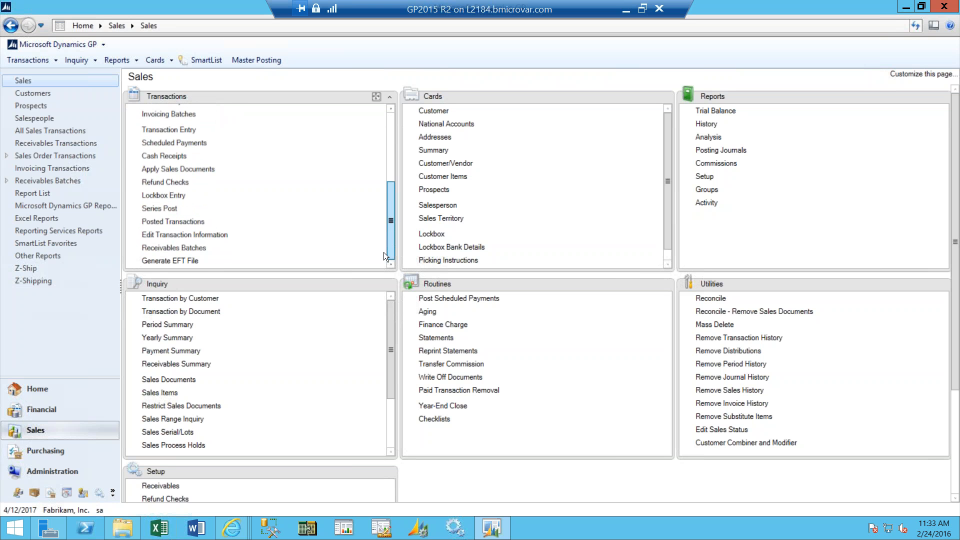
pyautogui.click(173, 224)
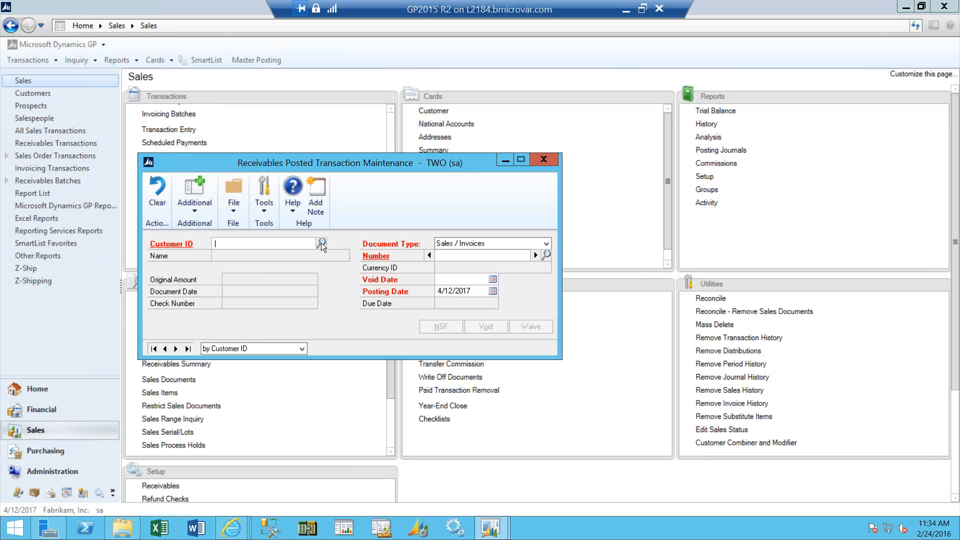
pyautogui.click(322, 243)
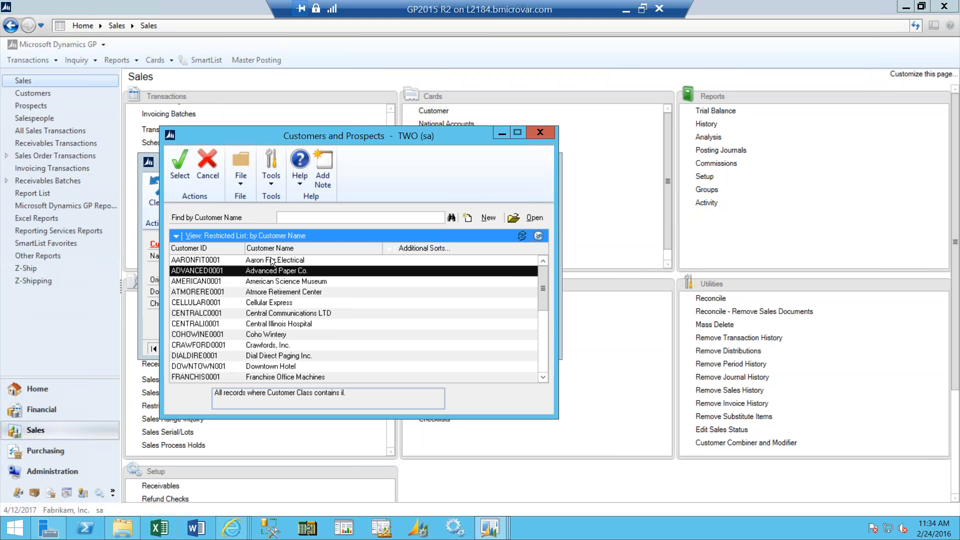
pyautogui.press('Return')
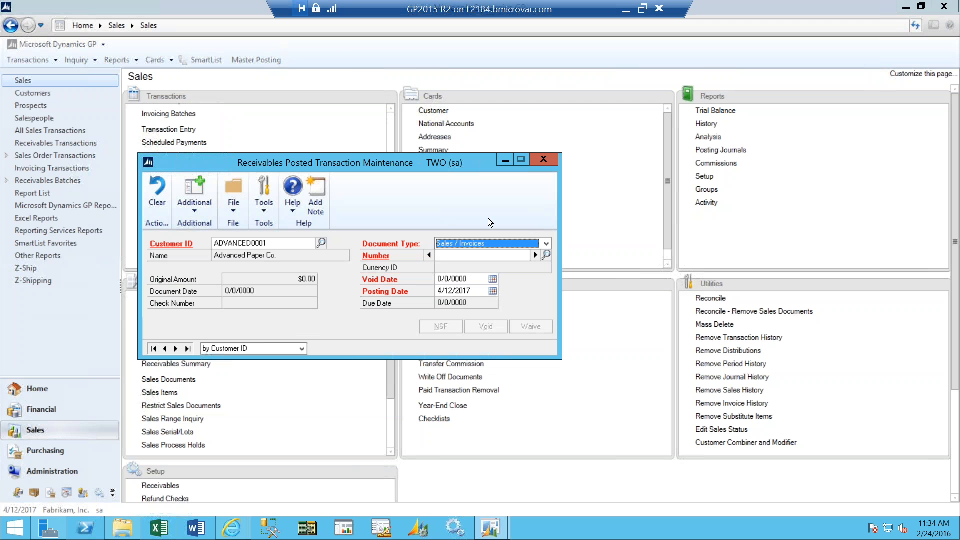
pyautogui.click(547, 255)
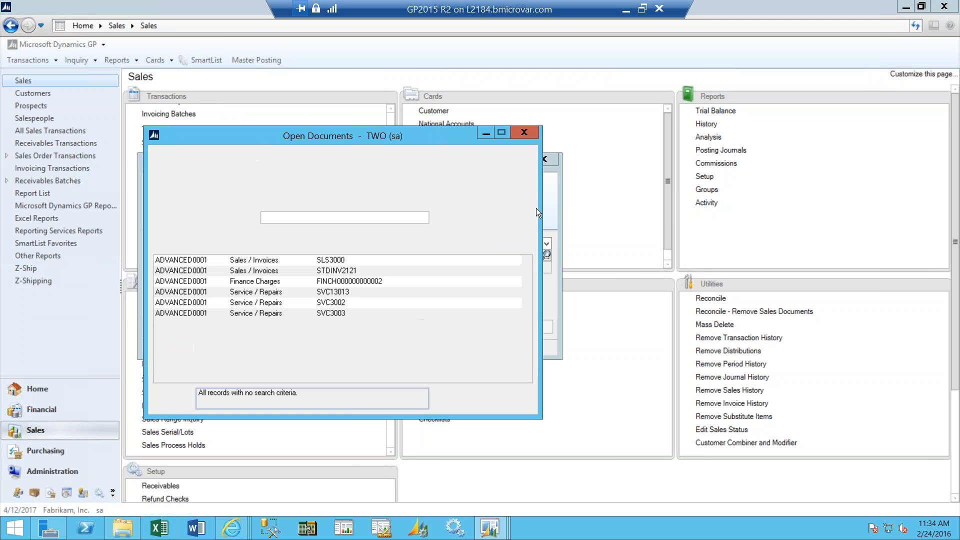
pyautogui.doubleClick(359, 282)
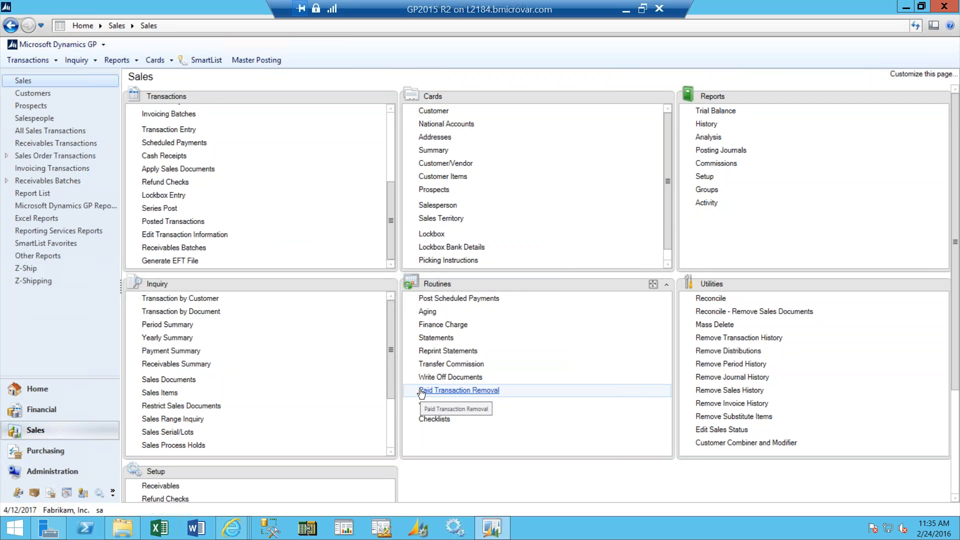
# Review the Paid Sales Transaction Removal options, close the window without processing, and minimize the remote session to return to PowerPoint
pyautogui.click(459, 393)
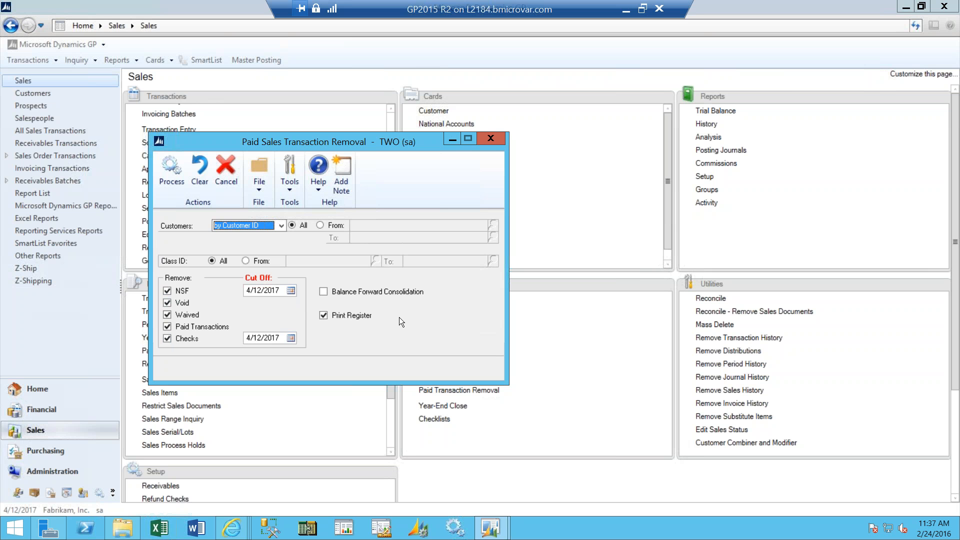
pyautogui.click(493, 139)
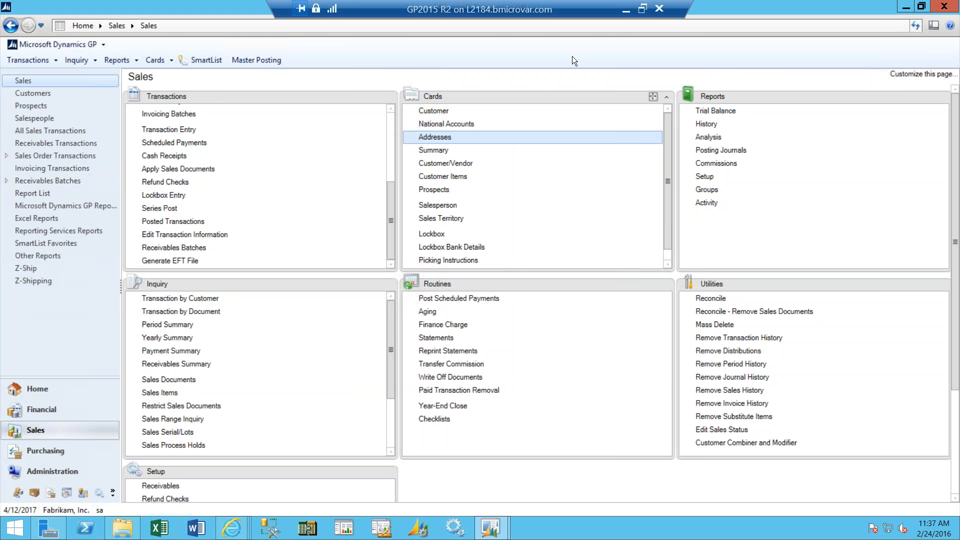
pyautogui.click(625, 9)
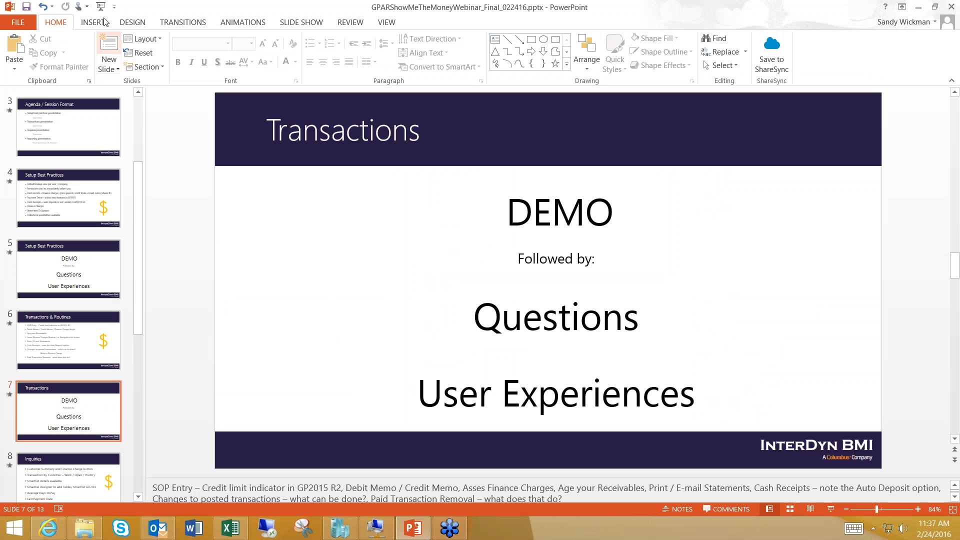
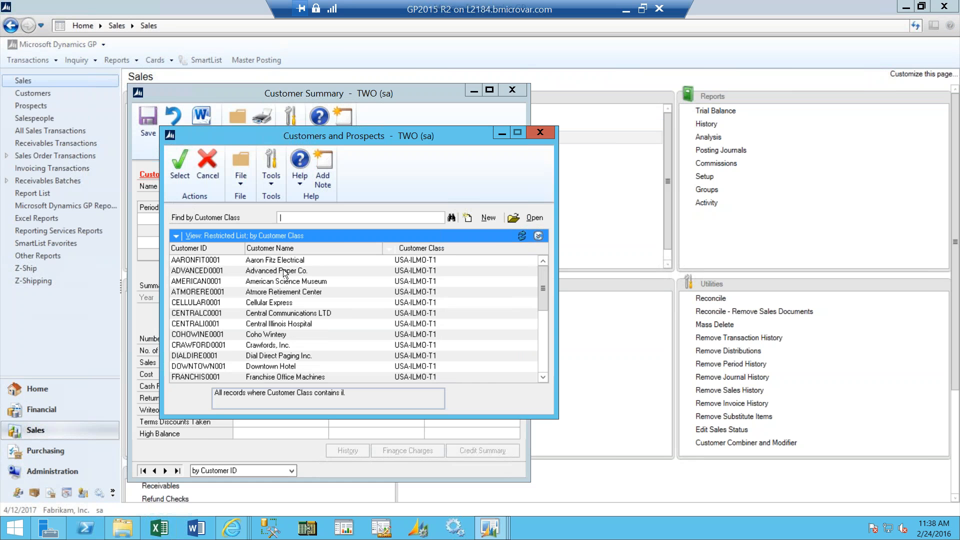
# Load Advanced Paper Co. from the lookup into Customer Summary and review the amounts across all its aging periods
pyautogui.click(182, 168)
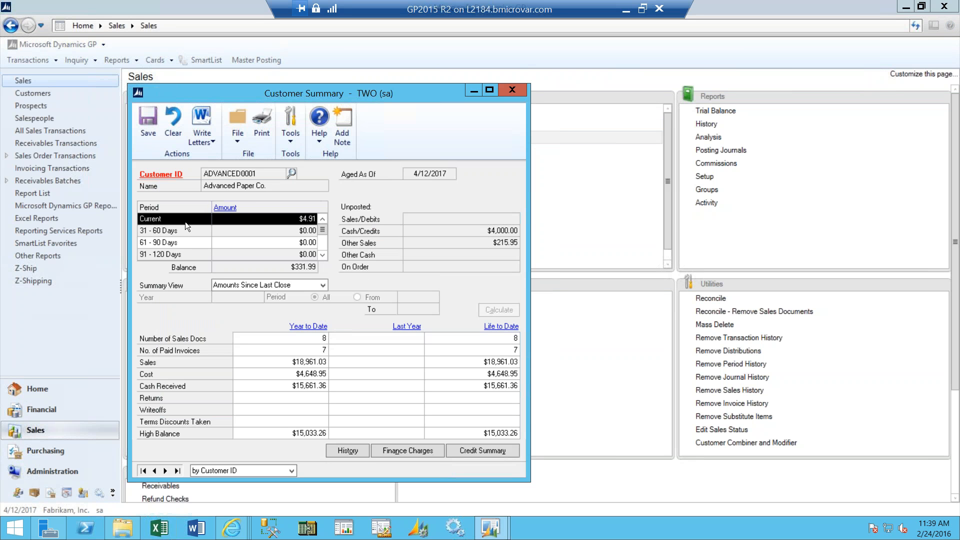
pyautogui.click(322, 257)
pyautogui.click(321, 256)
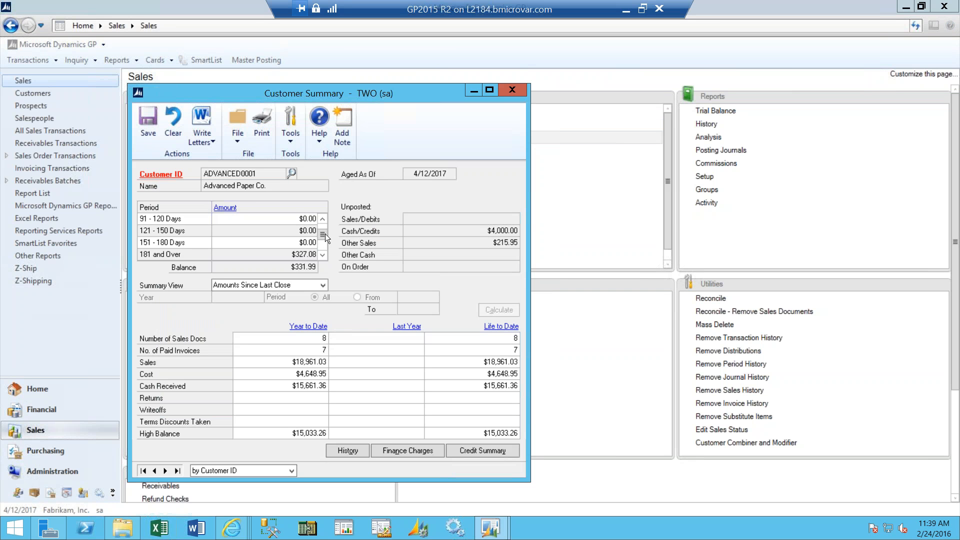
pyautogui.moveTo(323, 240); pyautogui.dragTo(326, 222)
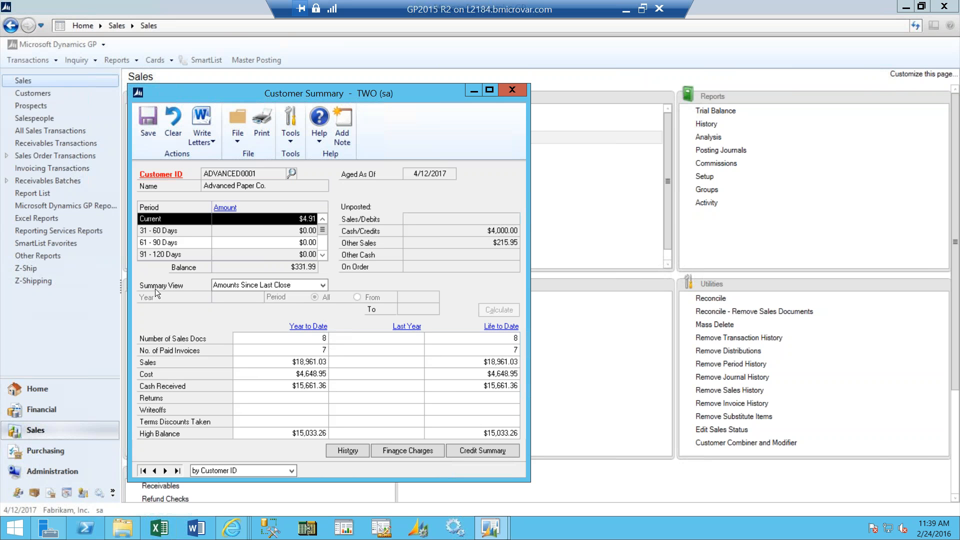
# Change the summary view to Calendar Year, set the 2017 period range from 1 to 2, and calculate the customer's totals
pyautogui.click(324, 285)
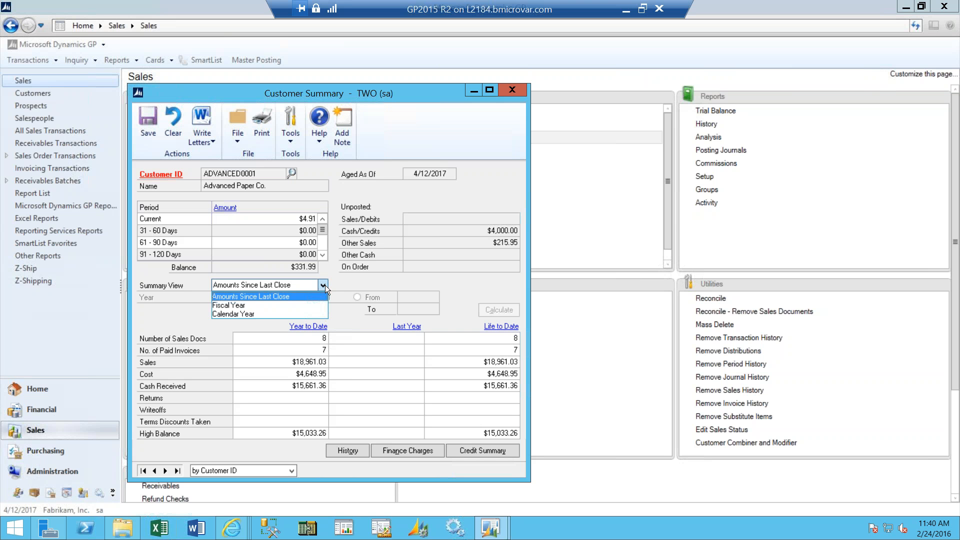
pyautogui.click(230, 313)
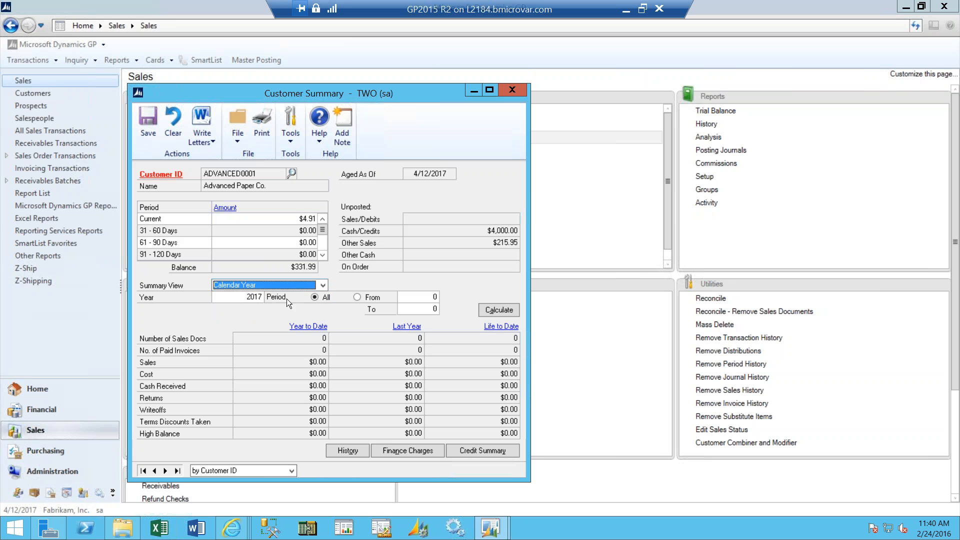
pyautogui.click(436, 297)
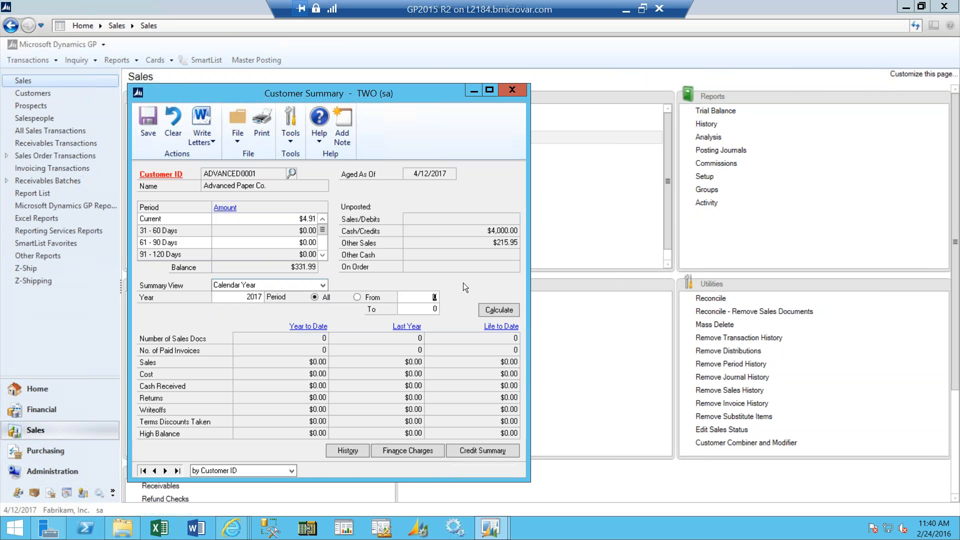
pyautogui.write('1')
pyautogui.click(434, 308)
pyautogui.write('1')
pyautogui.click(500, 311)
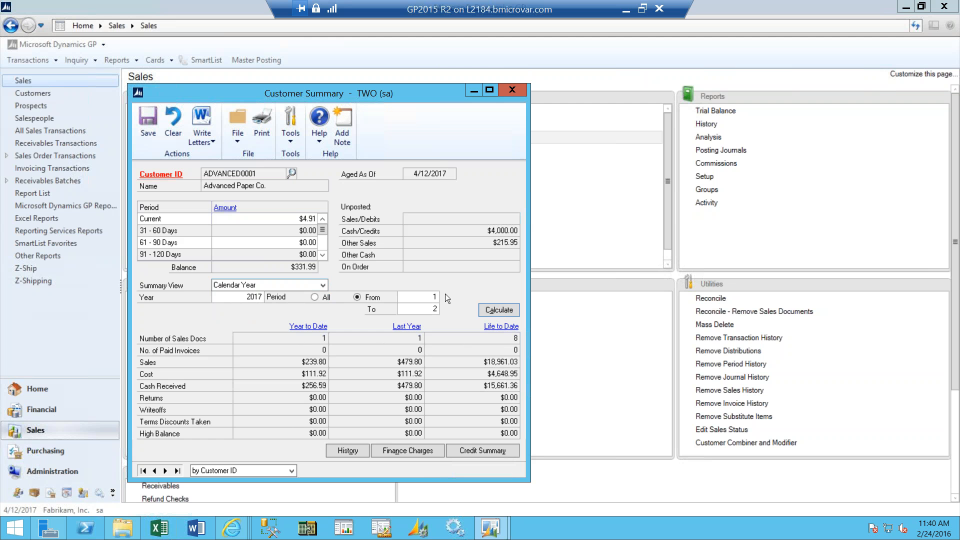
# Review Advanced Paper Co.'s Customer Finance Charge Summary, and close it together with the Customer Summary
pyautogui.click(422, 452)
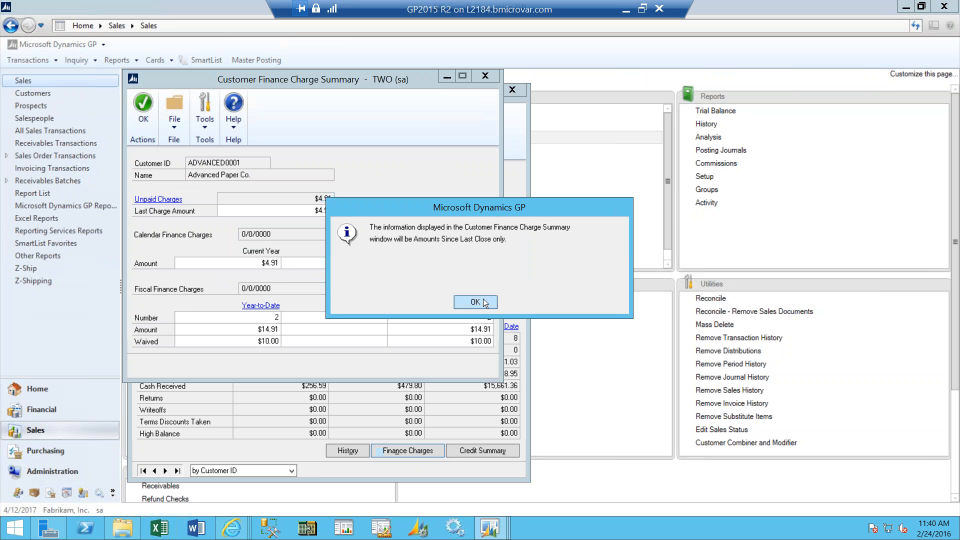
pyautogui.click(483, 299)
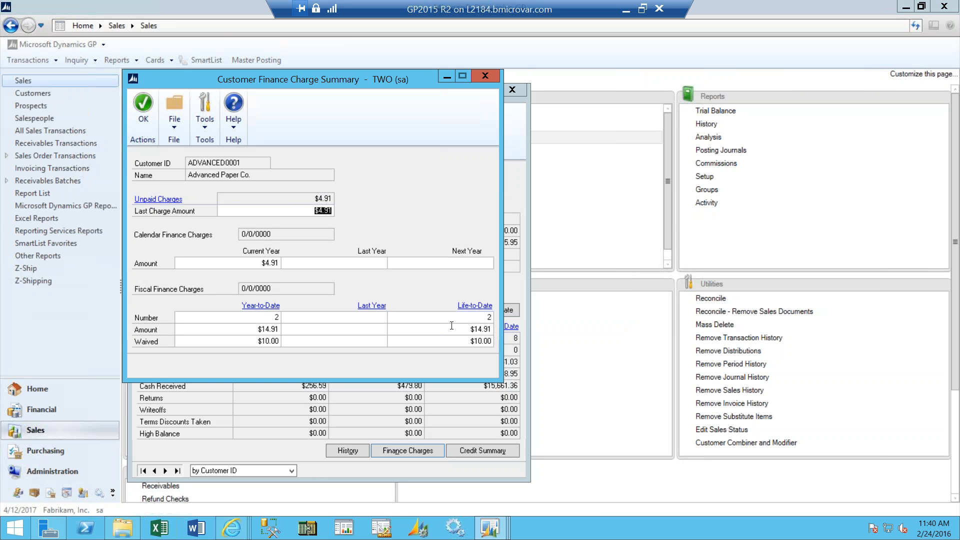
pyautogui.click(481, 78)
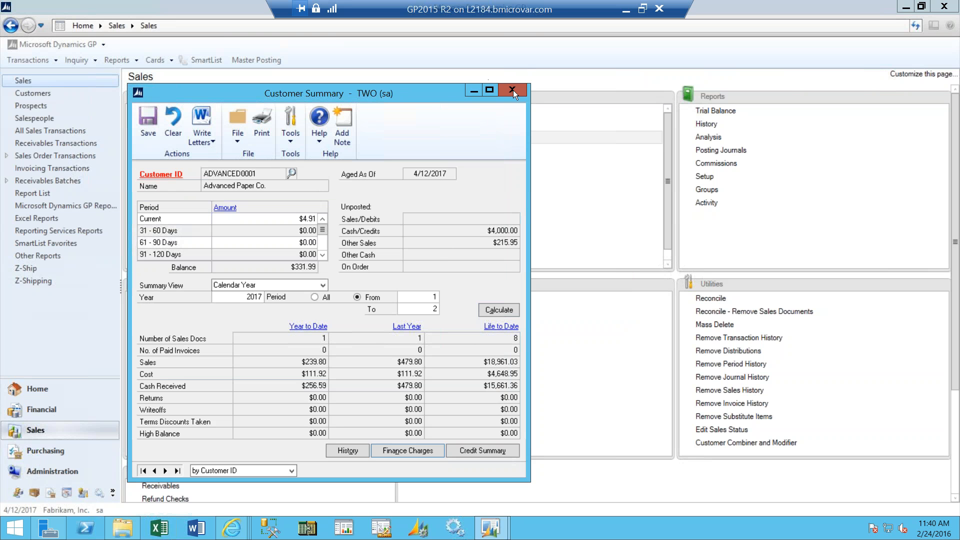
pyautogui.click(512, 90)
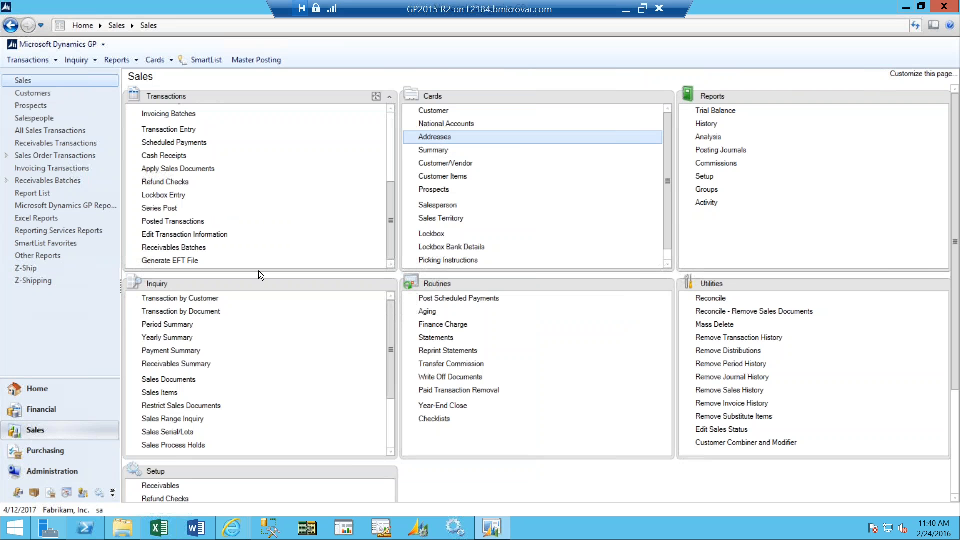
# Display Advanced Paper Co.'s work, open and history transactions in the Receivables Transaction Inquiry by customer
pyautogui.click(179, 300)
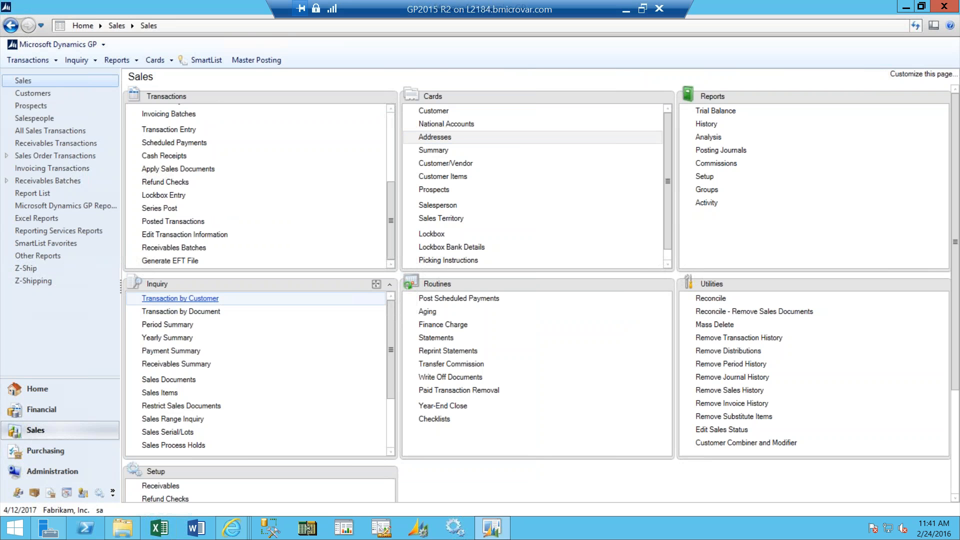
pyautogui.click(287, 162)
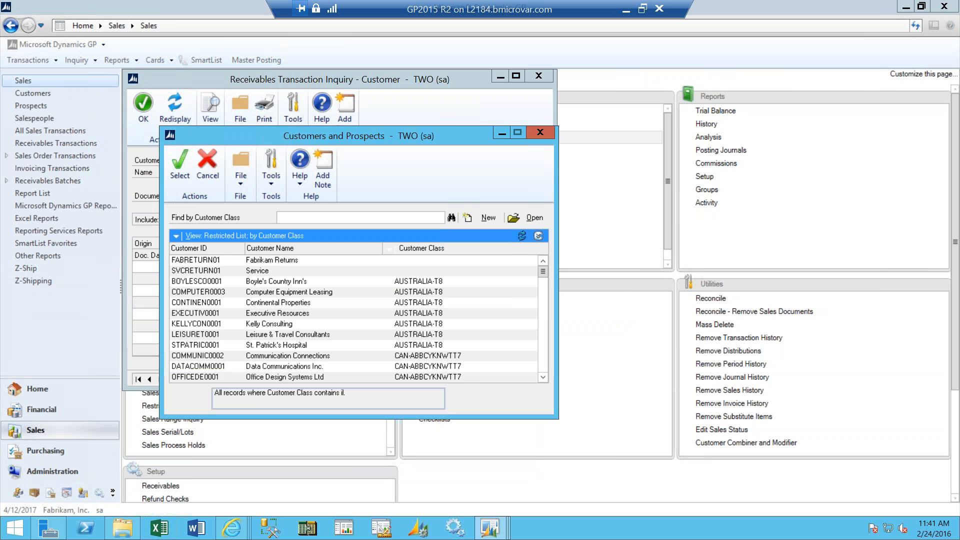
pyautogui.click(178, 176)
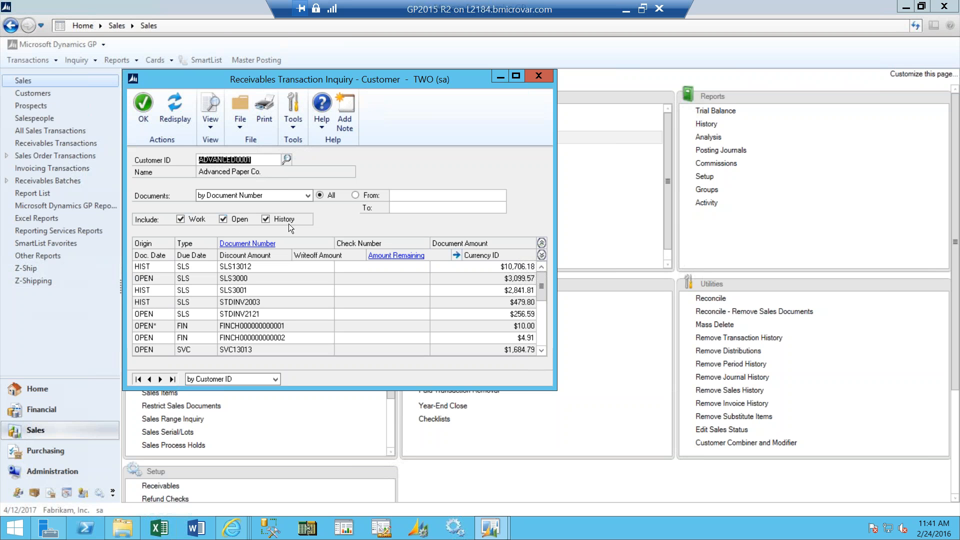
# Limit Advanced Paper Co.'s transaction inquiry to history transactions only, redisplay the list, and enlarge the window to fit the records
pyautogui.click(223, 220)
pyautogui.click(183, 219)
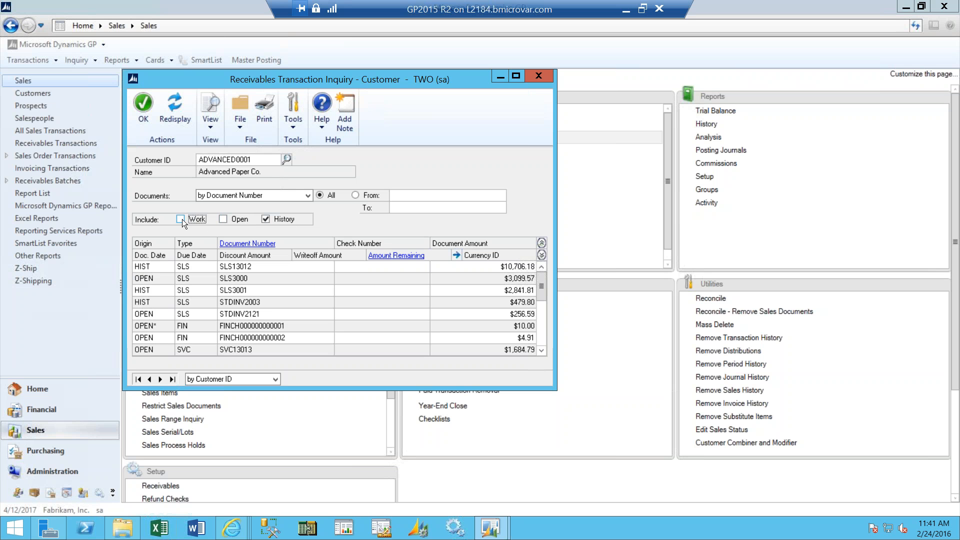
pyautogui.click(178, 113)
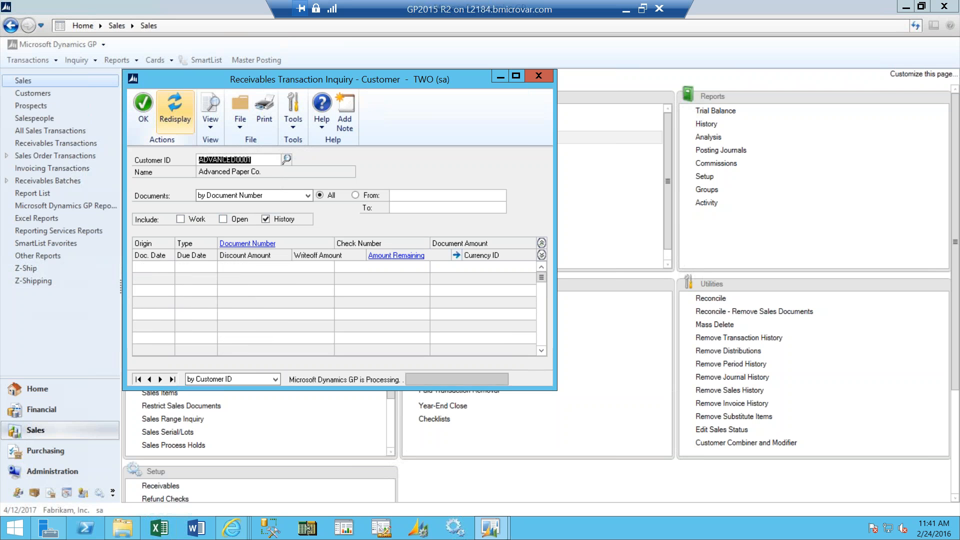
pyautogui.doubleClick(349, 387)
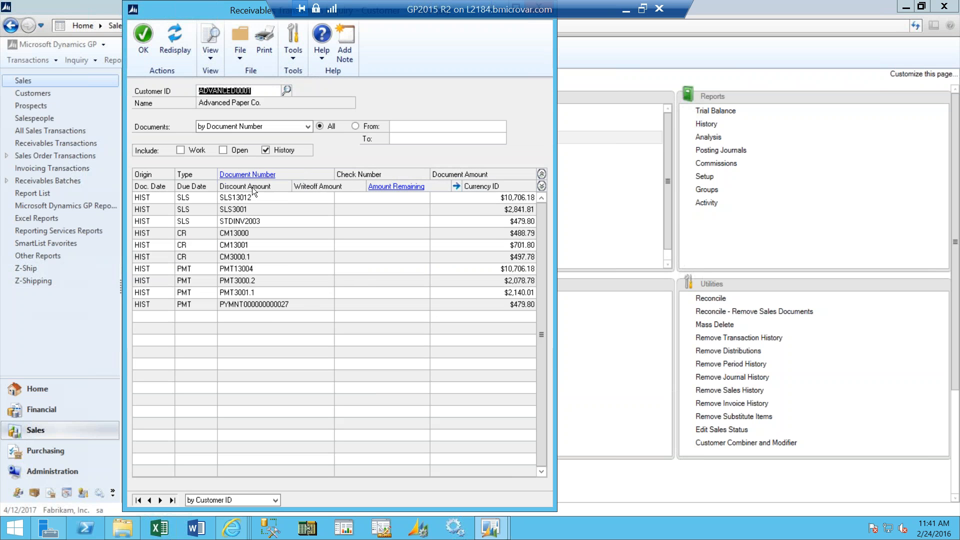
# Limit the inquiry to open transactions only and redisplay Advanced Paper Co.'s list
pyautogui.click(223, 150)
pyautogui.click(267, 149)
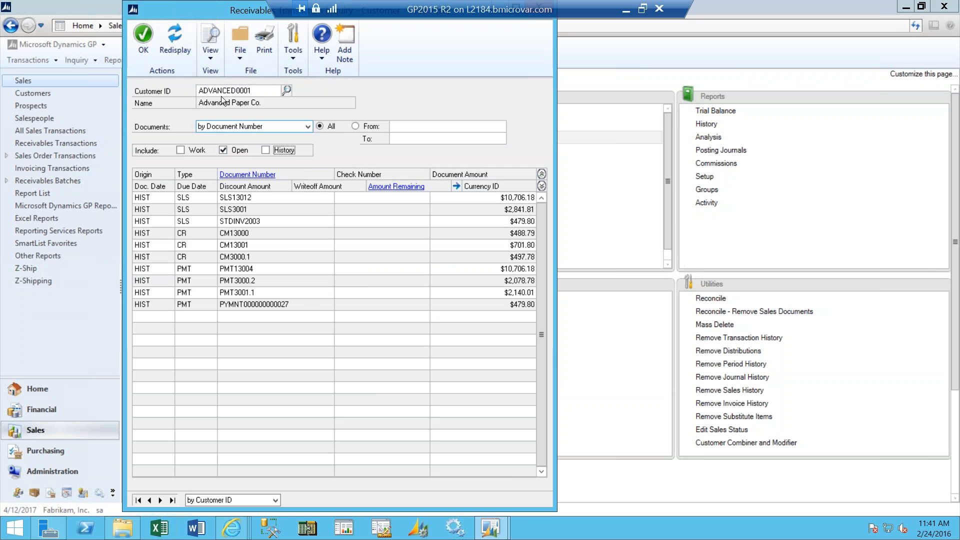
pyautogui.click(183, 56)
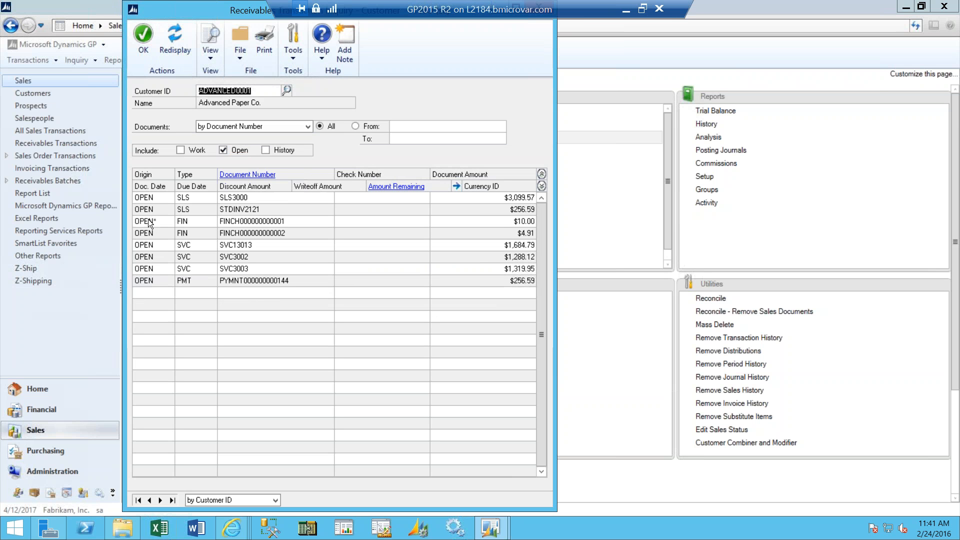
# Redisplay the inquiry with only Advanced Paper Co.'s work transactions, and close the Receivables Transaction Inquiry
pyautogui.click(180, 149)
pyautogui.click(222, 149)
pyautogui.click(172, 48)
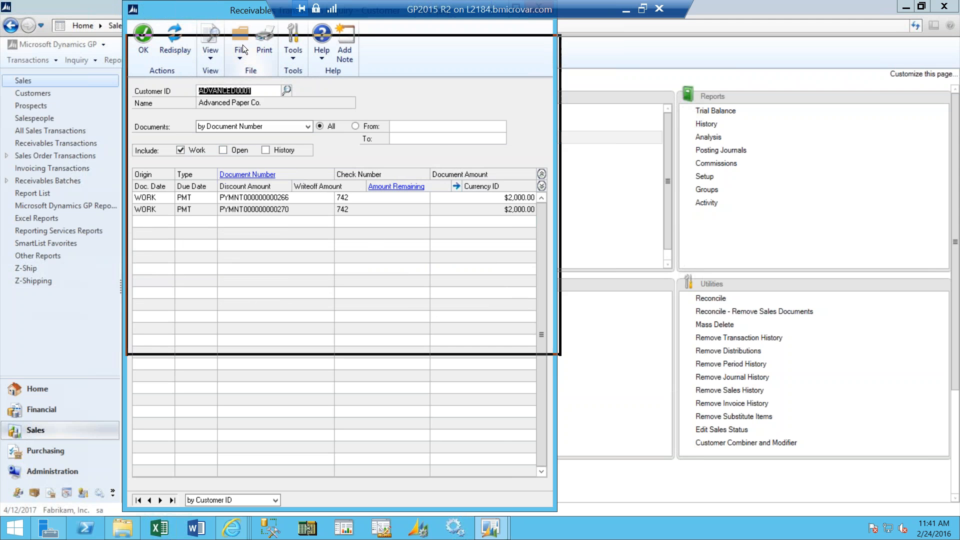
pyautogui.moveTo(239, 9); pyautogui.dragTo(242, 44)
pyautogui.click(544, 42)
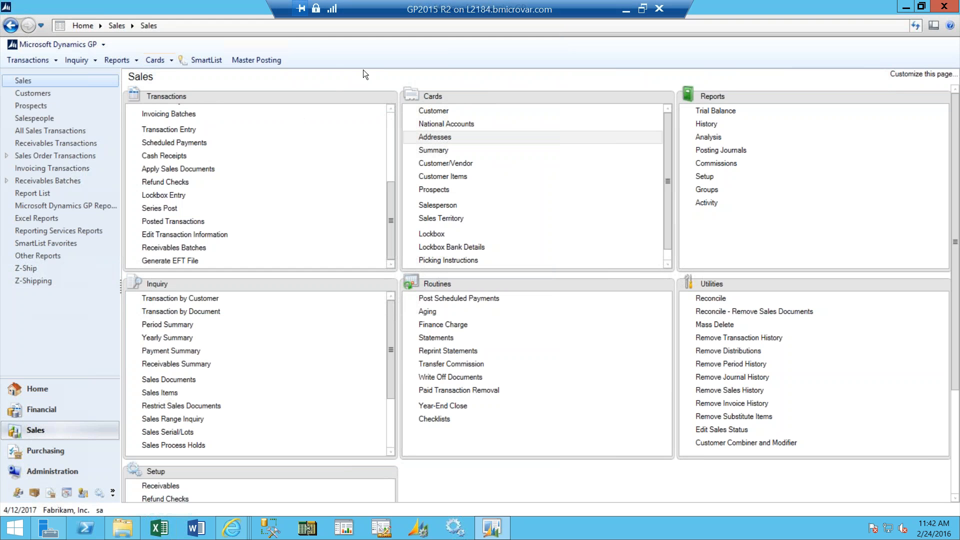
# Open SmartList and expand the Customers folder under Sales so its saved customer lists can be read
pyautogui.click(203, 61)
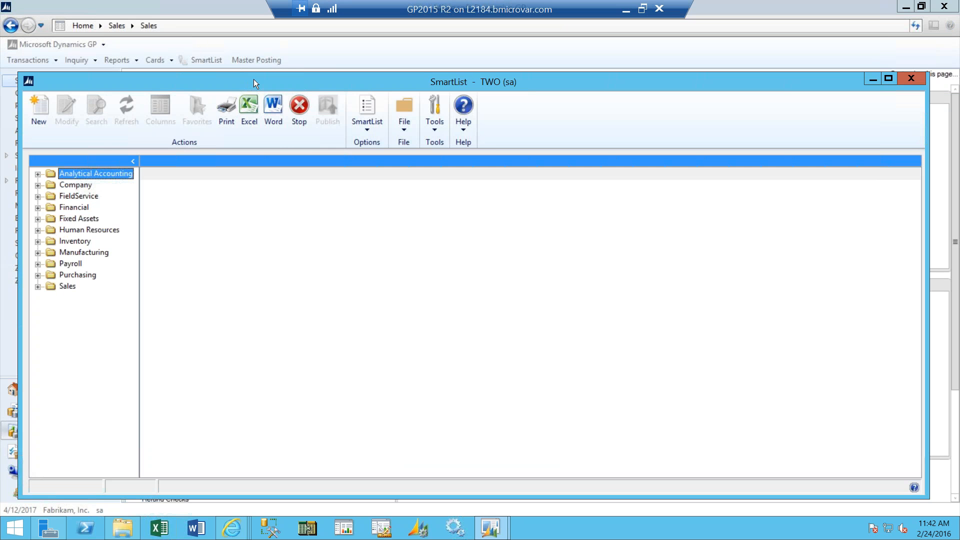
pyautogui.click(38, 287)
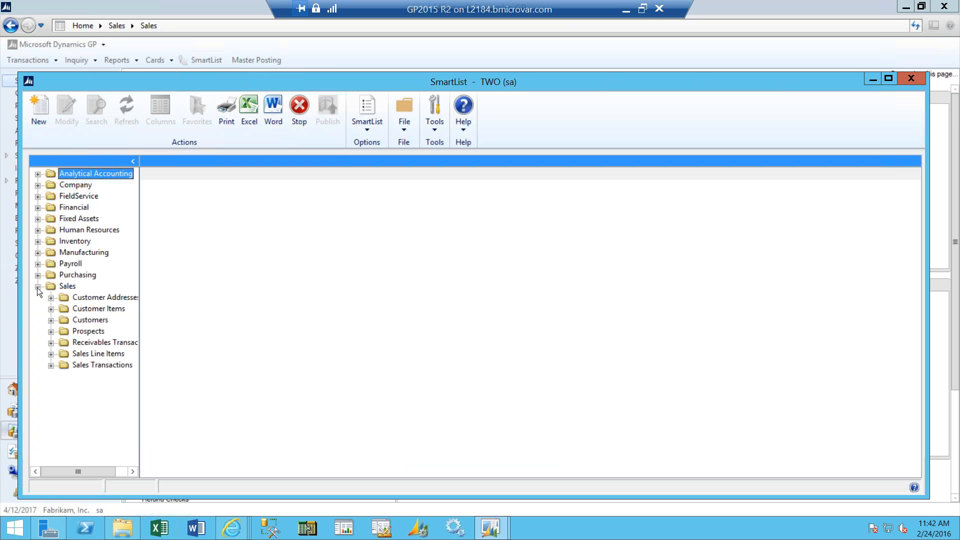
pyautogui.click(50, 320)
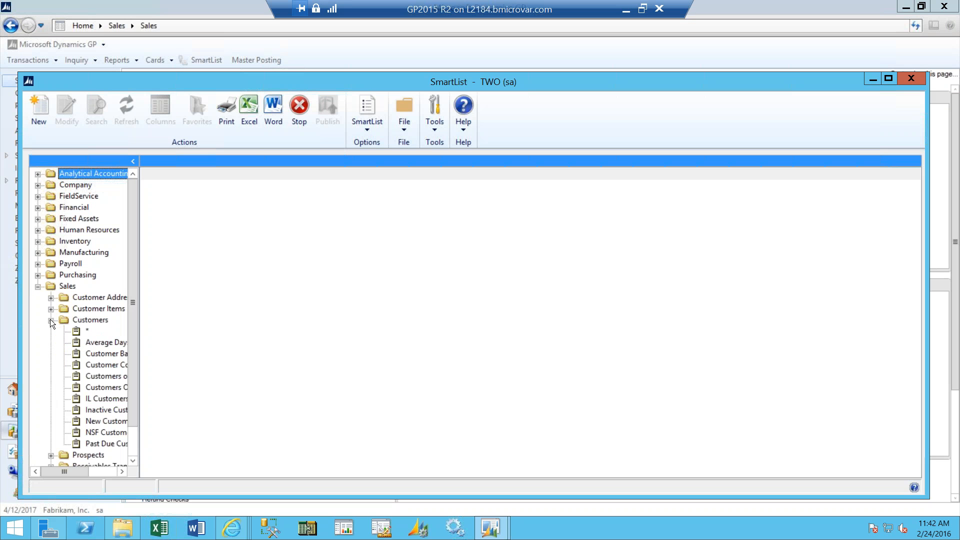
pyautogui.click(122, 472)
pyautogui.click(122, 473)
pyautogui.click(122, 473)
# Display the Average Days to Pay customer list sorted by Customer Number, with the Customer Name column widened to show full names
pyautogui.click(91, 342)
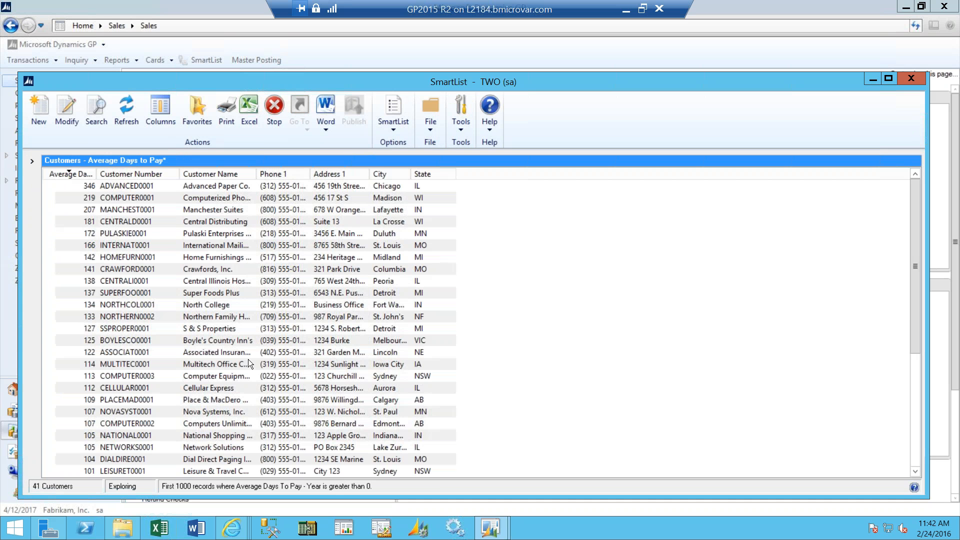
pyautogui.click(153, 178)
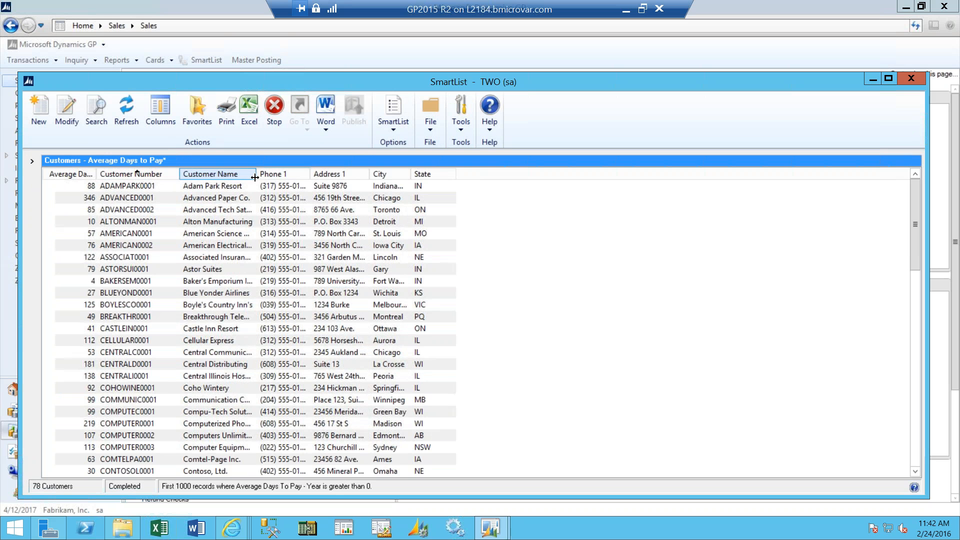
pyautogui.moveTo(258, 175); pyautogui.dragTo(250, 203)
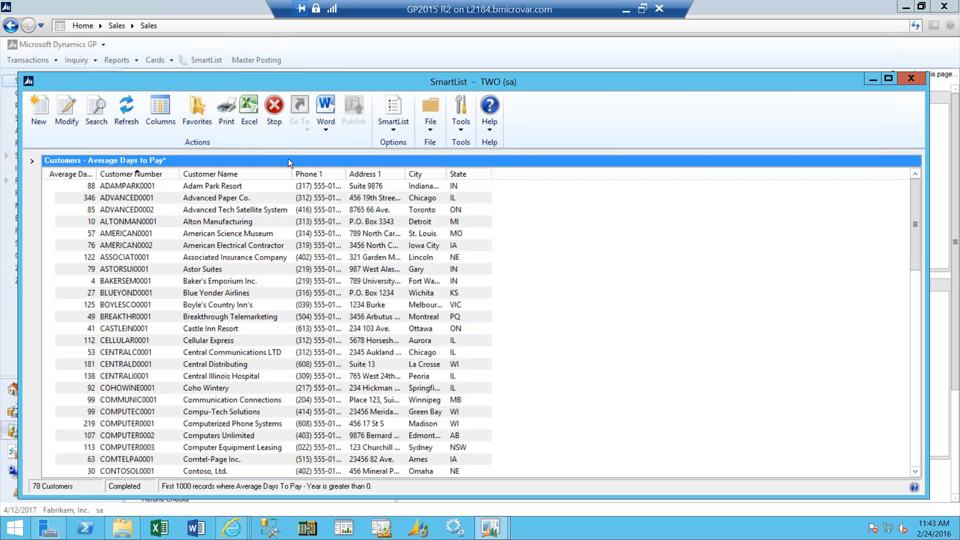
# Load Advanced Paper Co. into Customer Summary, review the average days to pay in its Customer Credit Summary, and close both windows
pyautogui.click(405, 50)
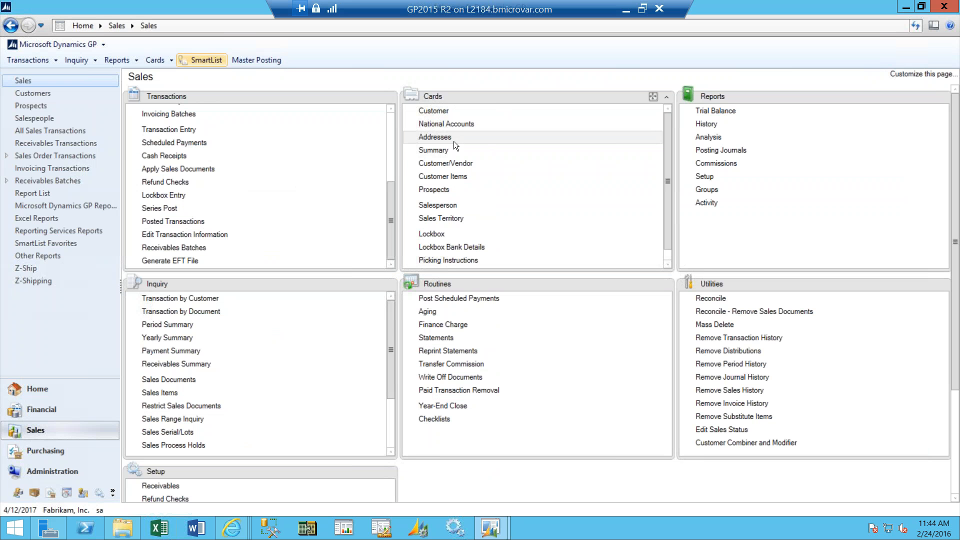
pyautogui.click(428, 155)
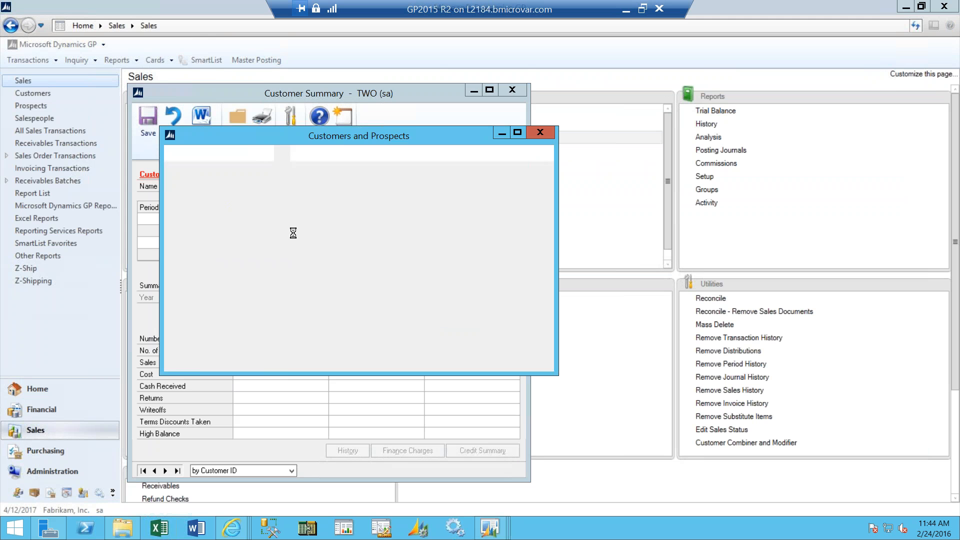
pyautogui.doubleClick(290, 275)
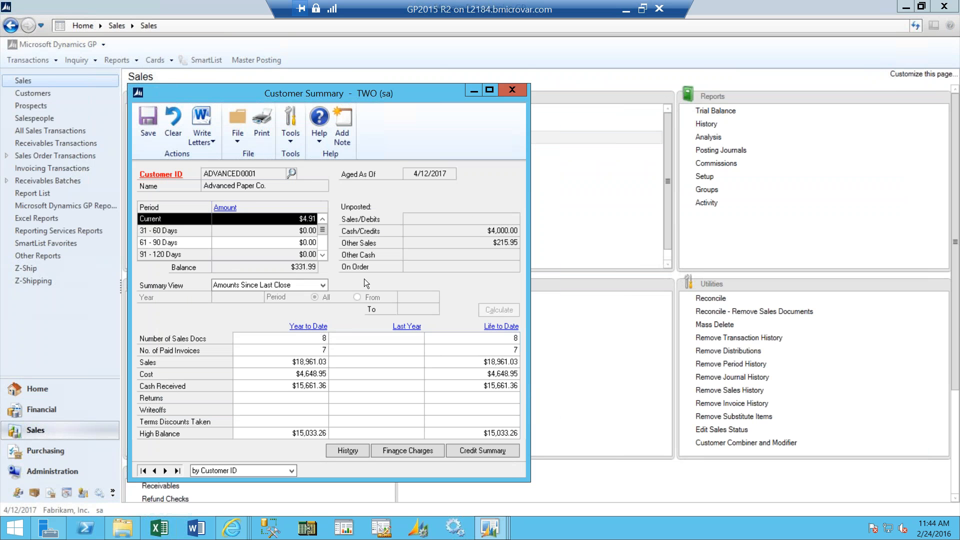
pyautogui.click(489, 453)
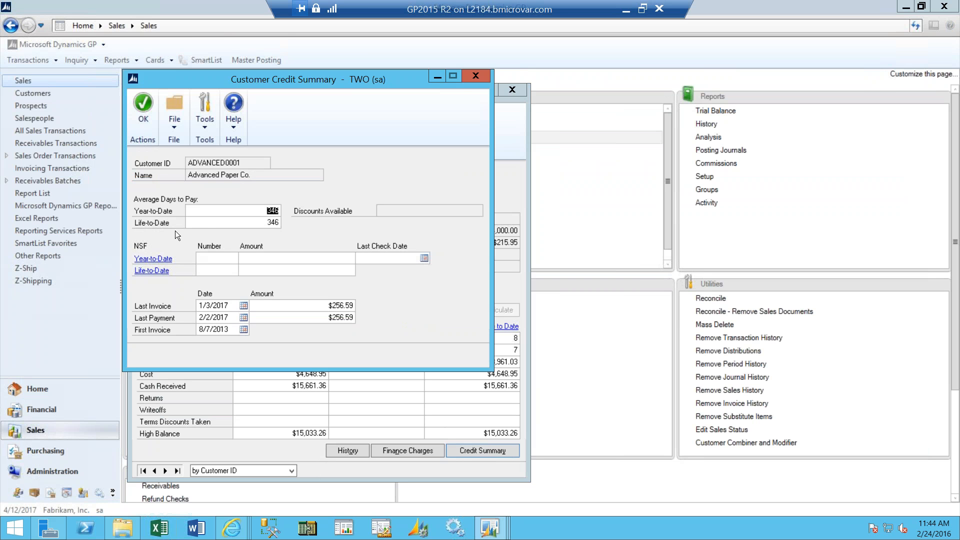
pyautogui.click(481, 79)
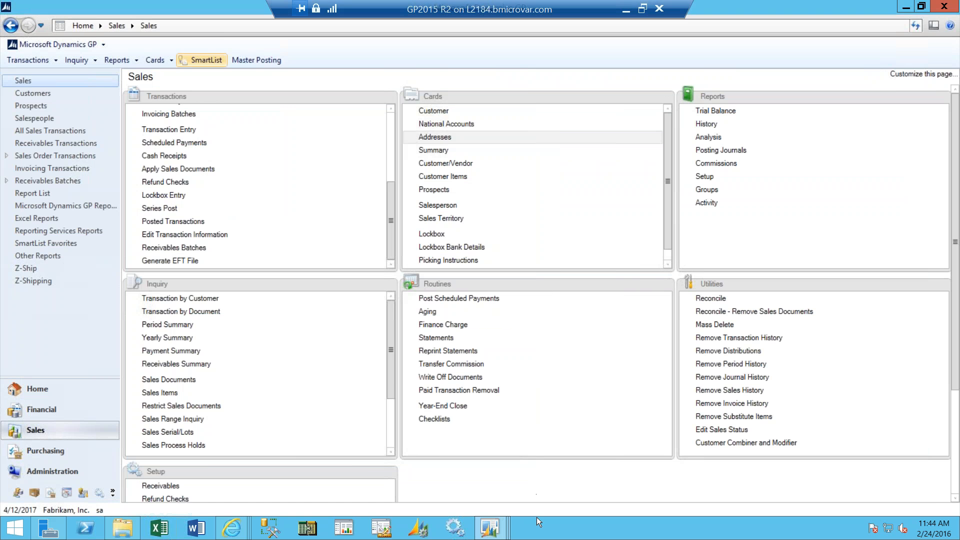
# Return to the Average Days to Pay list in SmartList and close SmartList
pyautogui.click(491, 529)
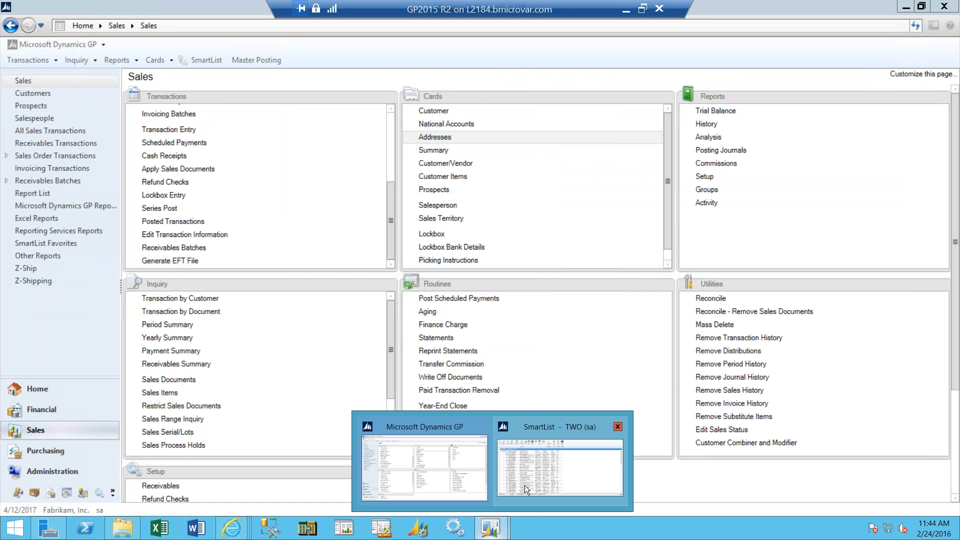
pyautogui.click(524, 485)
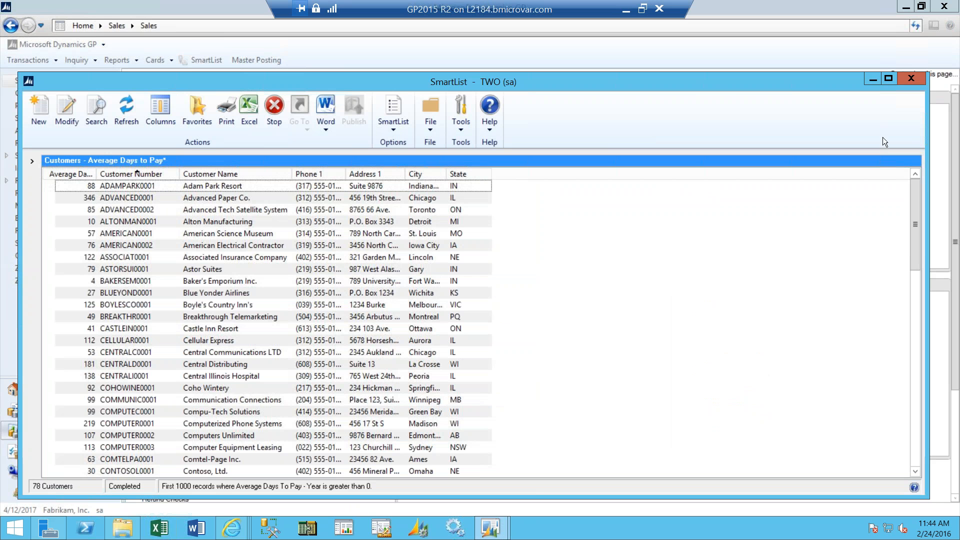
pyautogui.click(911, 78)
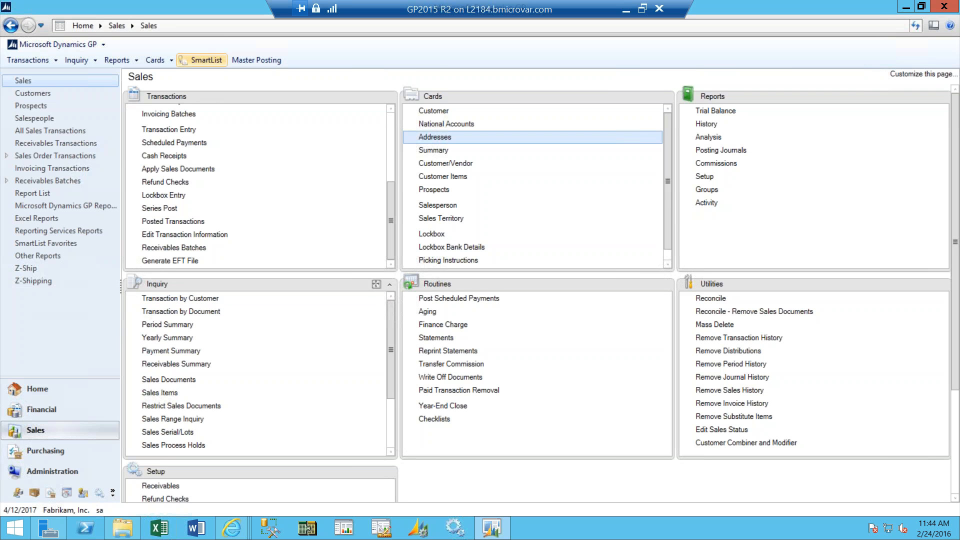
# Open the Customer Payment Summary Inquiry and load Advanced Paper Co. from the customer lookup
pyautogui.click(173, 353)
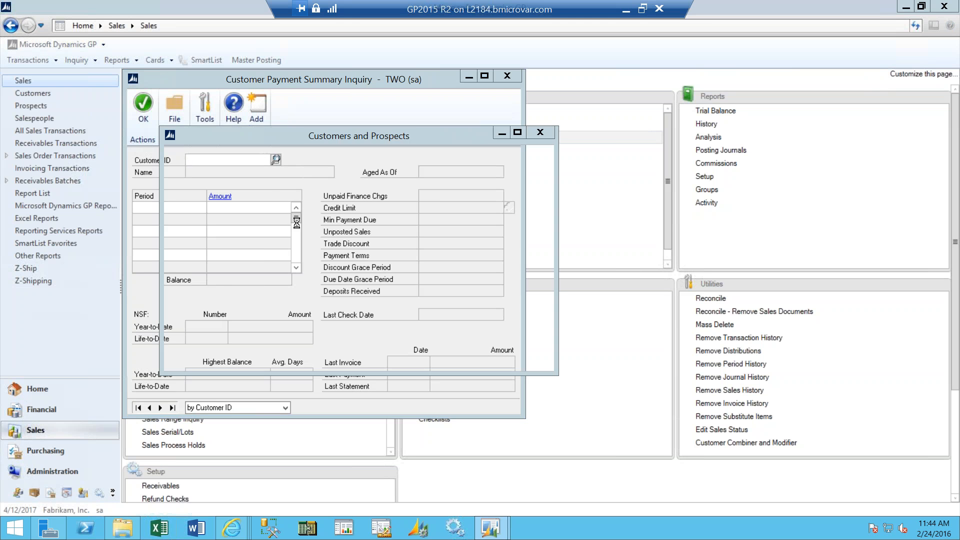
pyautogui.click(280, 270)
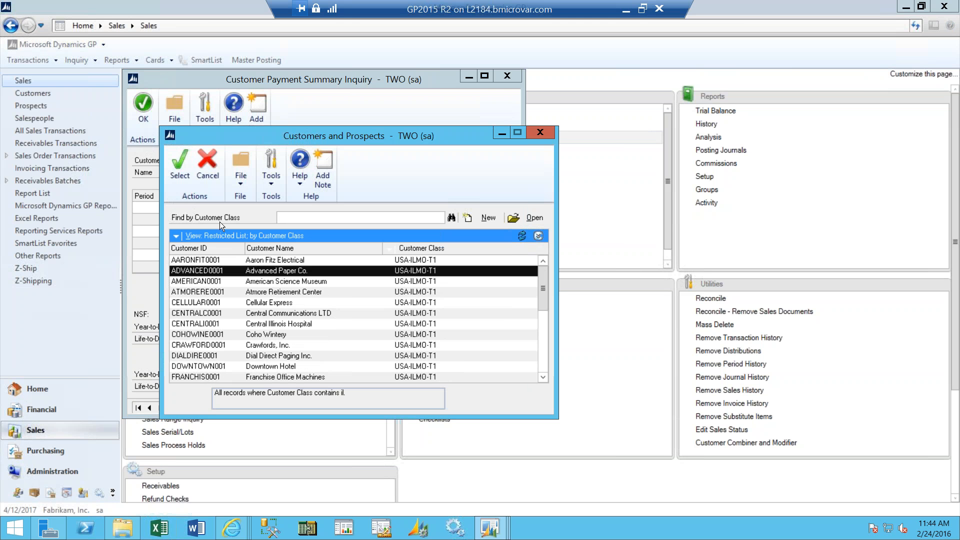
pyautogui.click(181, 169)
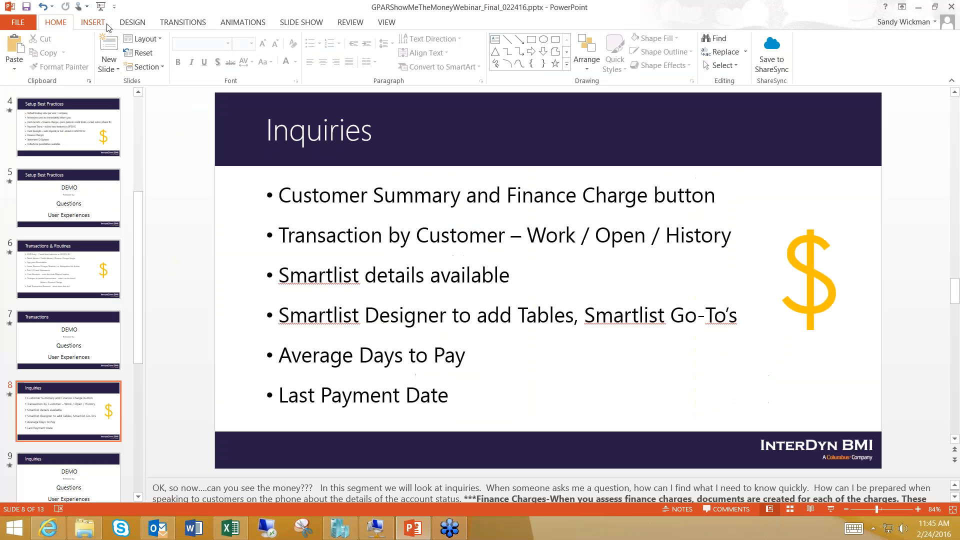
# Present the Inquiries slide full screen in PowerPoint, advance to the Inquiries demo slide, and end the slide show
pyautogui.click(101, 6)
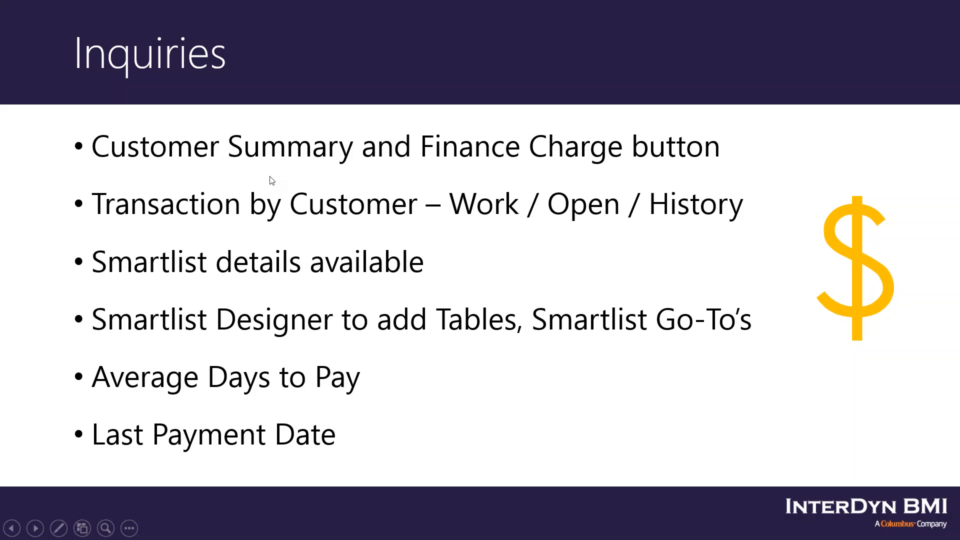
pyautogui.click(270, 180)
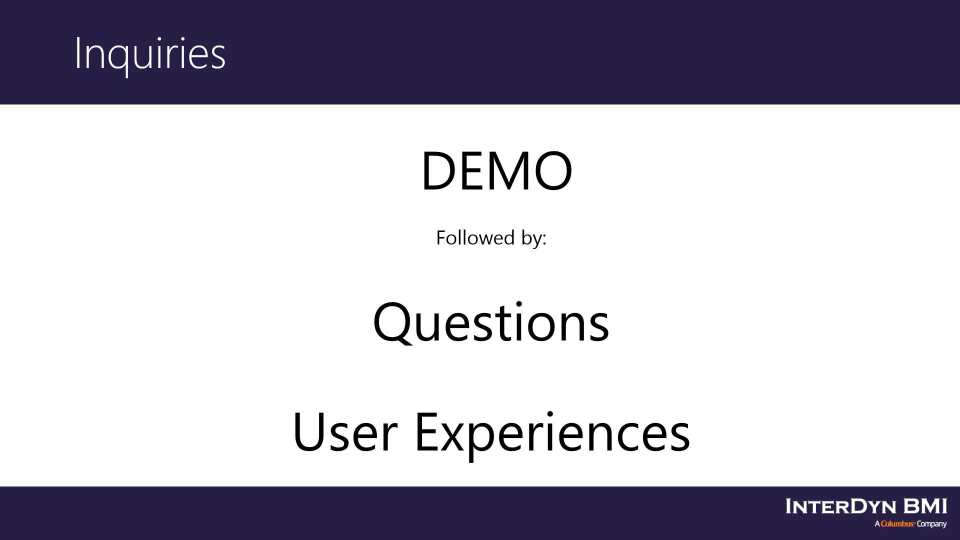
pyautogui.press('Escape')
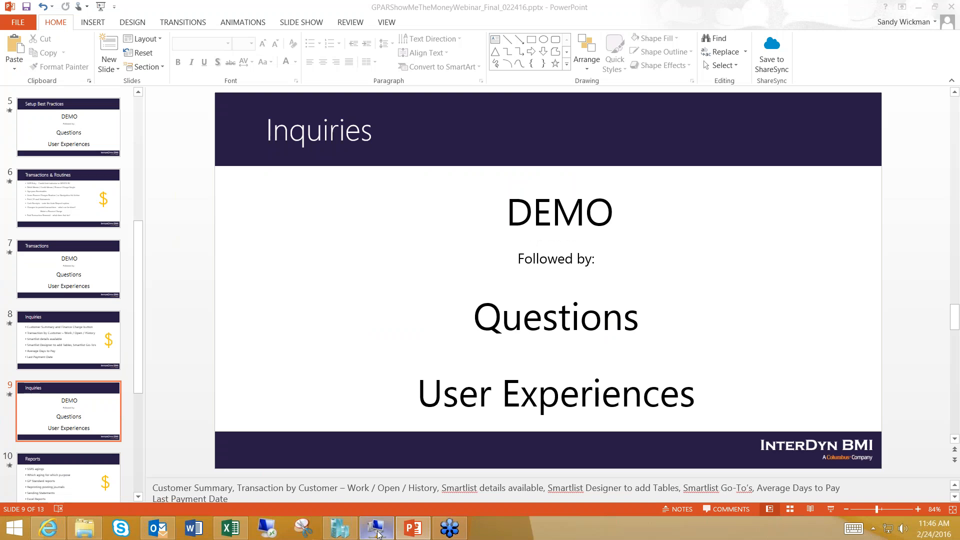
# Switch back to Dynamics GP, load Advanced Paper Co. into Customer Summary, and select the 181 and Over aging period
pyautogui.click(378, 533)
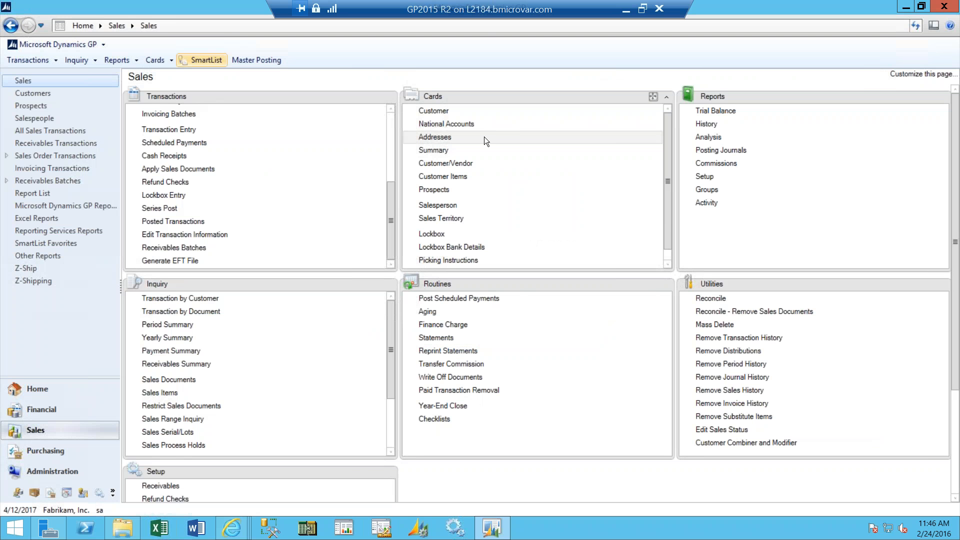
pyautogui.click(437, 149)
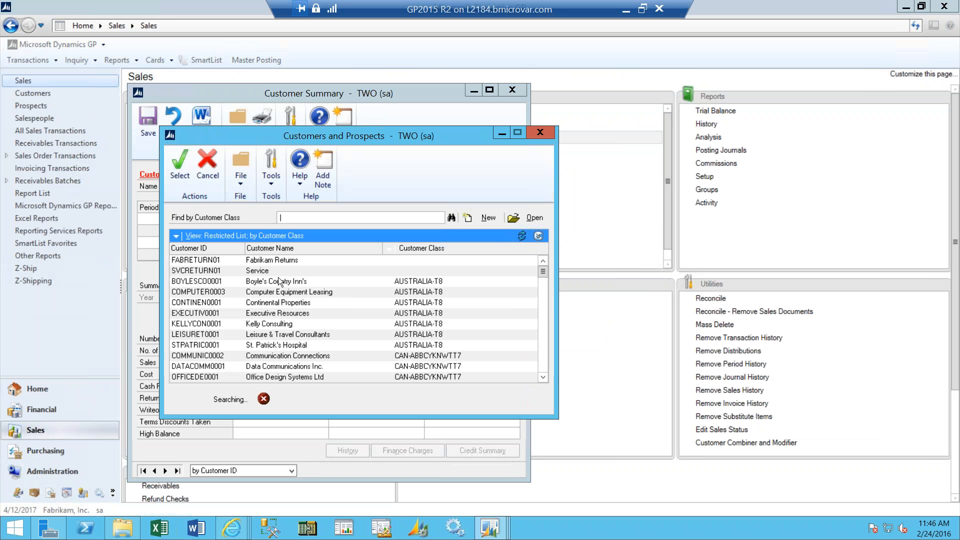
pyautogui.click(280, 271)
pyautogui.click(180, 170)
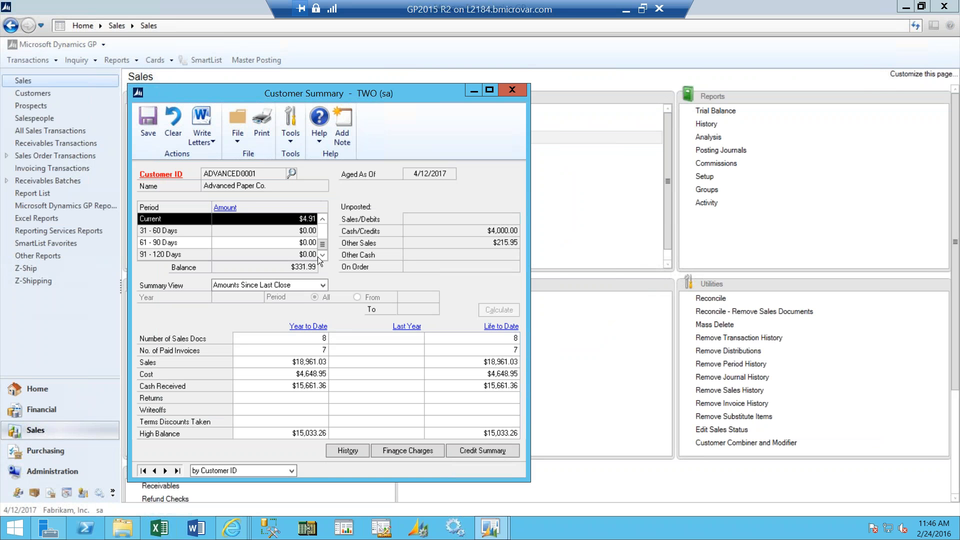
pyautogui.scroll(-1, 325, 254)
pyautogui.click(287, 254)
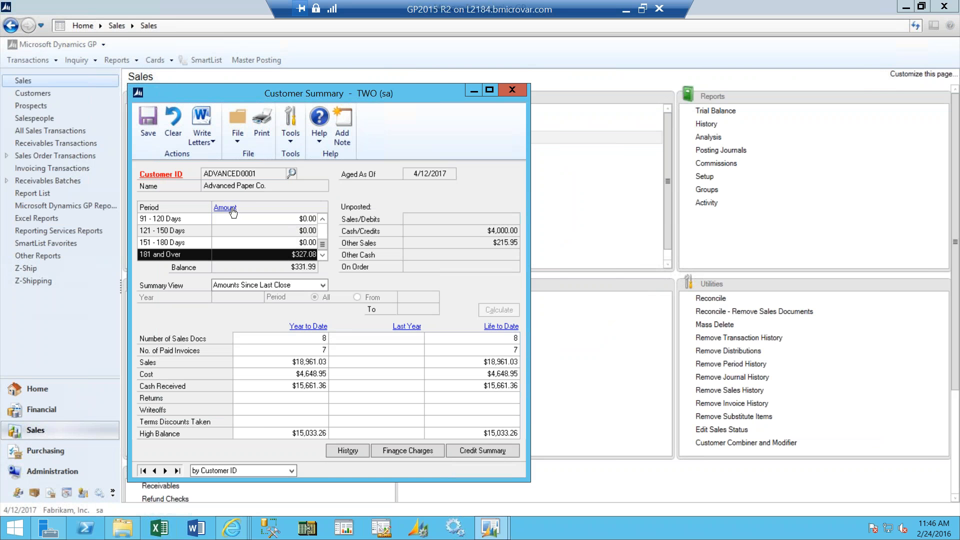
# Drill into the 181 and Over amount's open transactions, compare them beside the Customer Summary, and close both windows
pyautogui.click(232, 208)
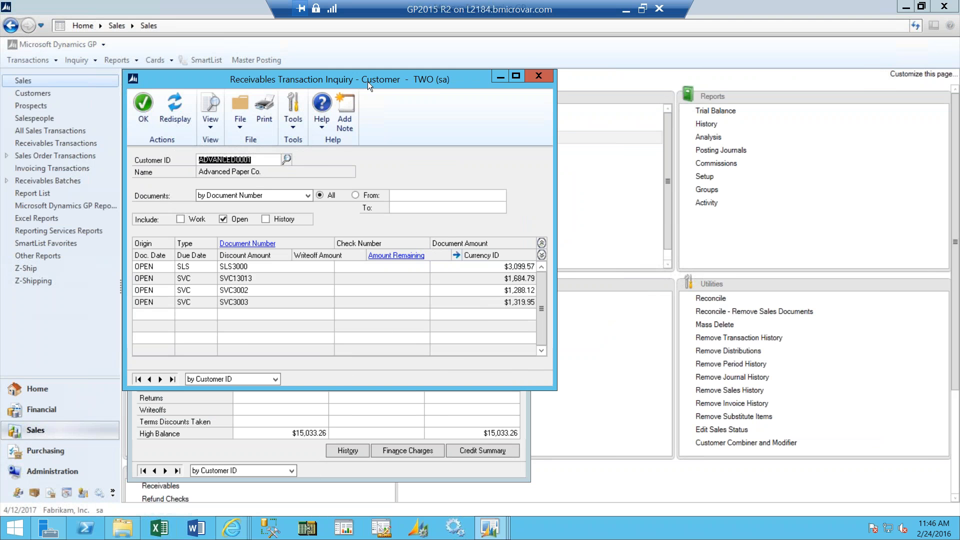
pyautogui.moveTo(389, 85); pyautogui.dragTo(544, 106)
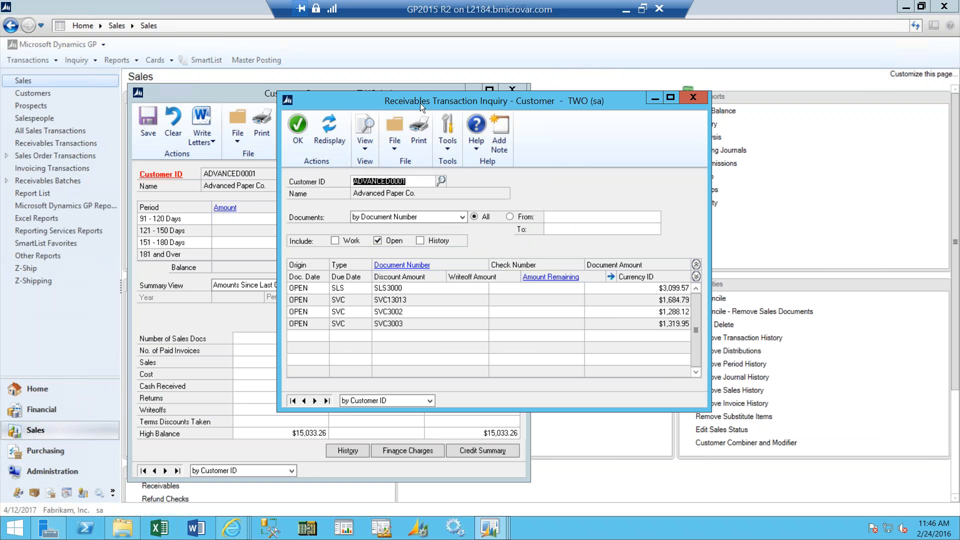
pyautogui.moveTo(437, 104); pyautogui.dragTo(536, 111)
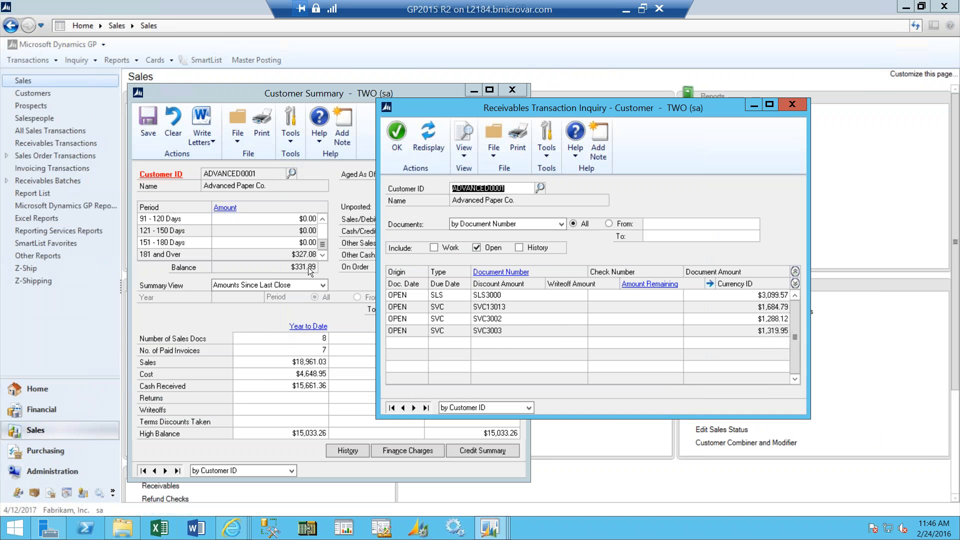
pyautogui.click(790, 104)
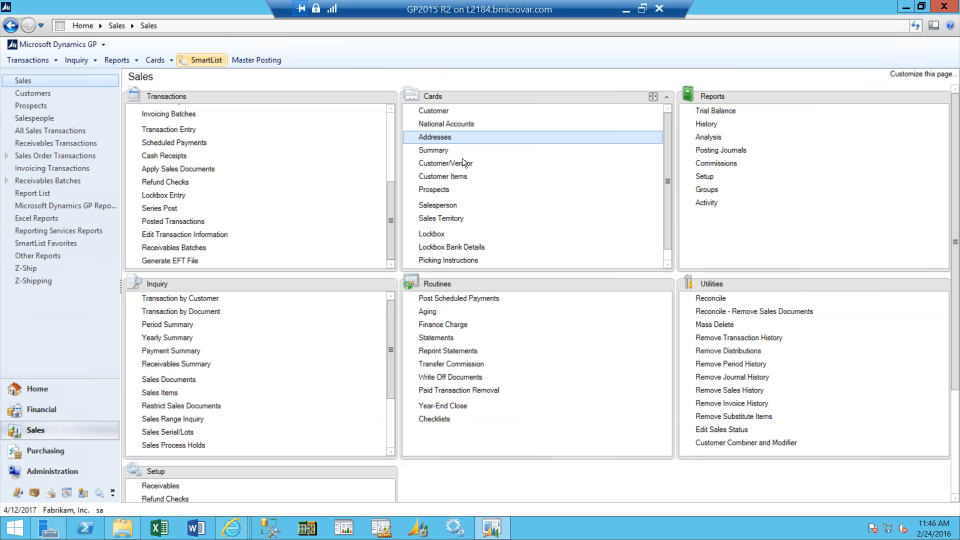
# Open the empty Customer Summary and Receivables Transaction Inquiry - Customer windows one after the other, closing each after viewing
pyautogui.click(435, 151)
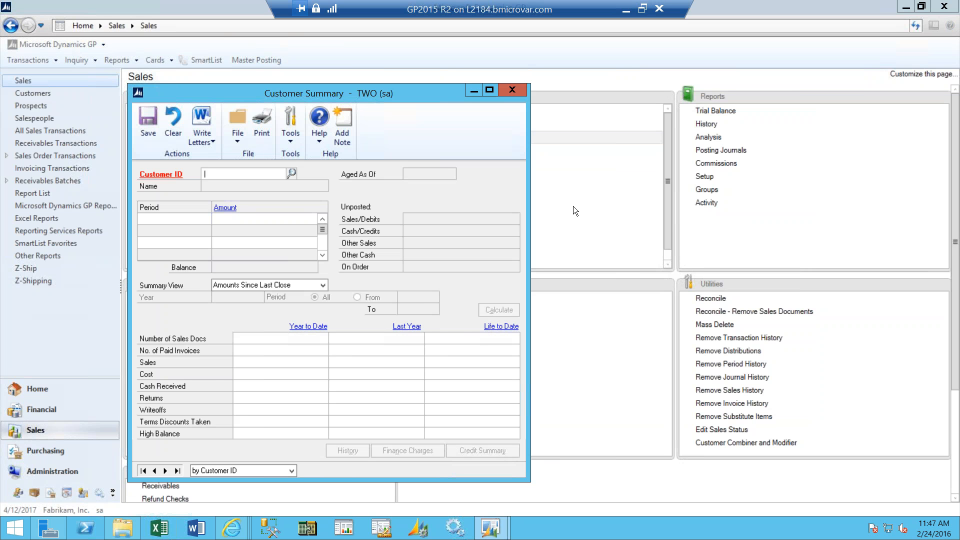
pyautogui.click(511, 89)
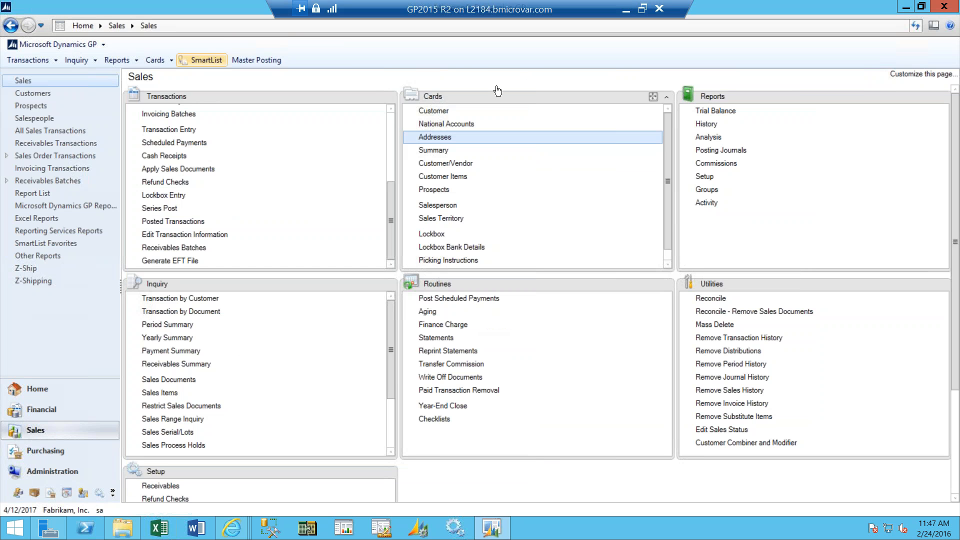
pyautogui.click(220, 298)
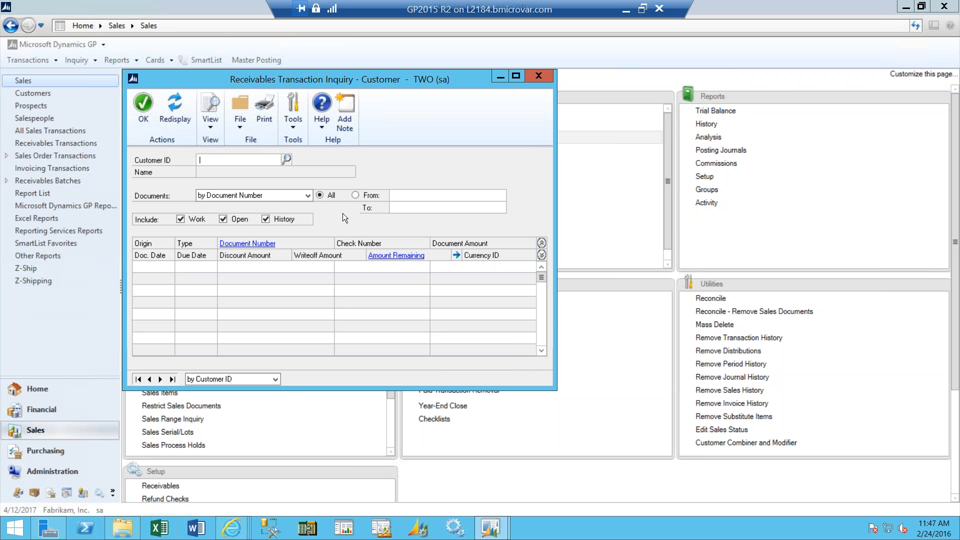
pyautogui.click(539, 76)
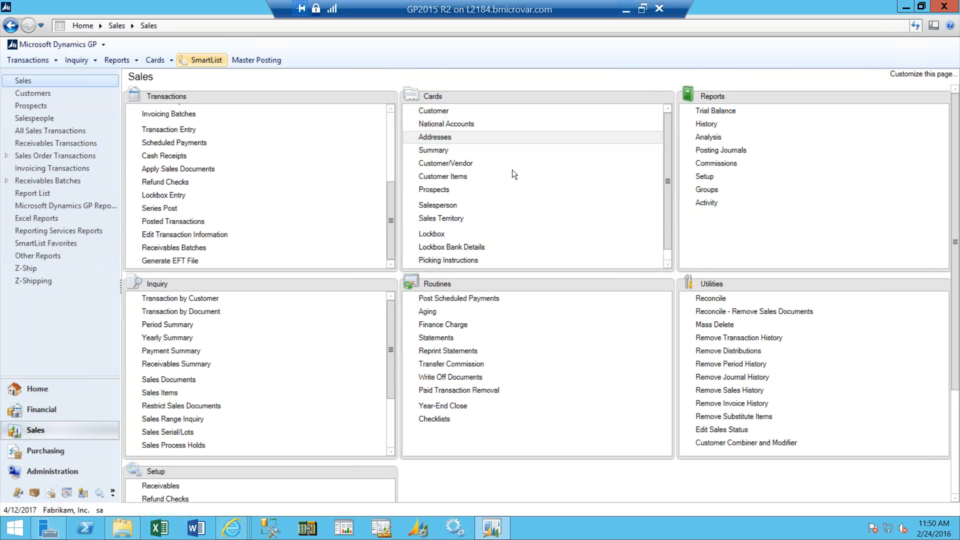
# Open Sales Transaction Entry, view Customer Address Maintenance and its Internet Information e-mail fields, and close all three windows
pyautogui.scroll(1, 388, 199)
pyautogui.moveTo(405, 153); pyautogui.dragTo(401, 112)
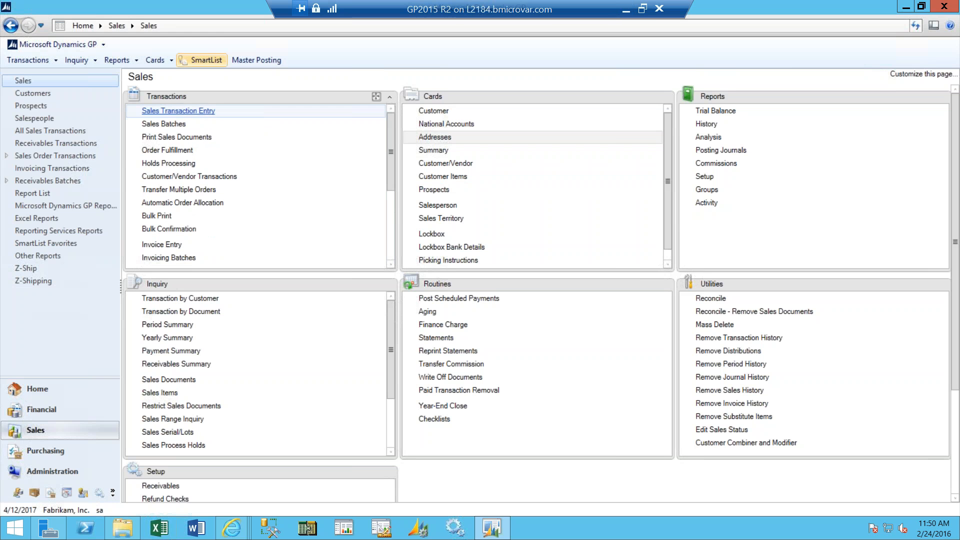
pyautogui.click(178, 110)
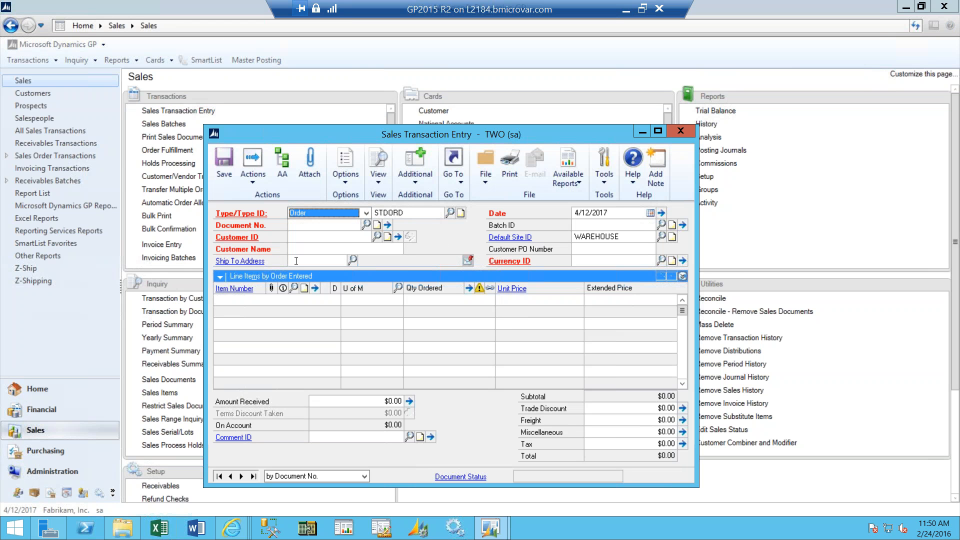
pyautogui.click(320, 245)
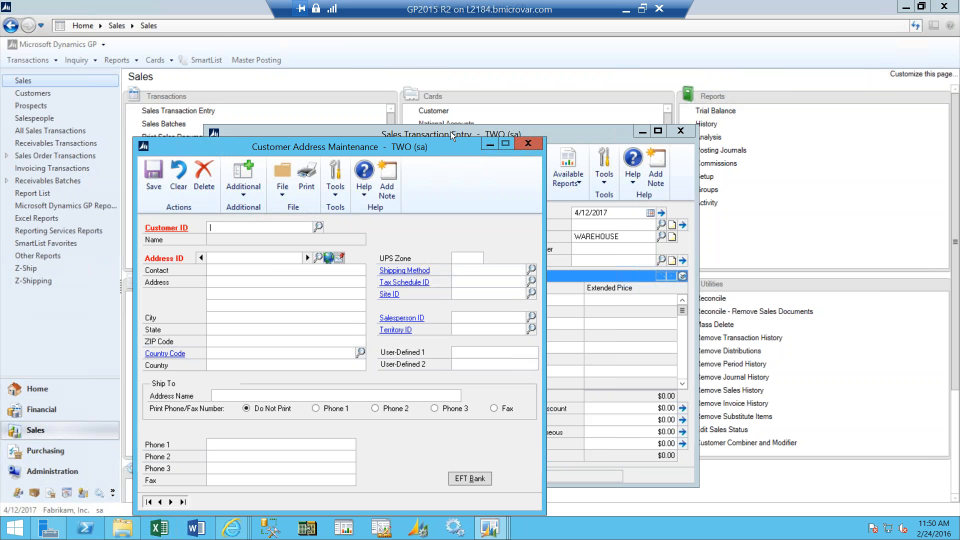
pyautogui.click(330, 257)
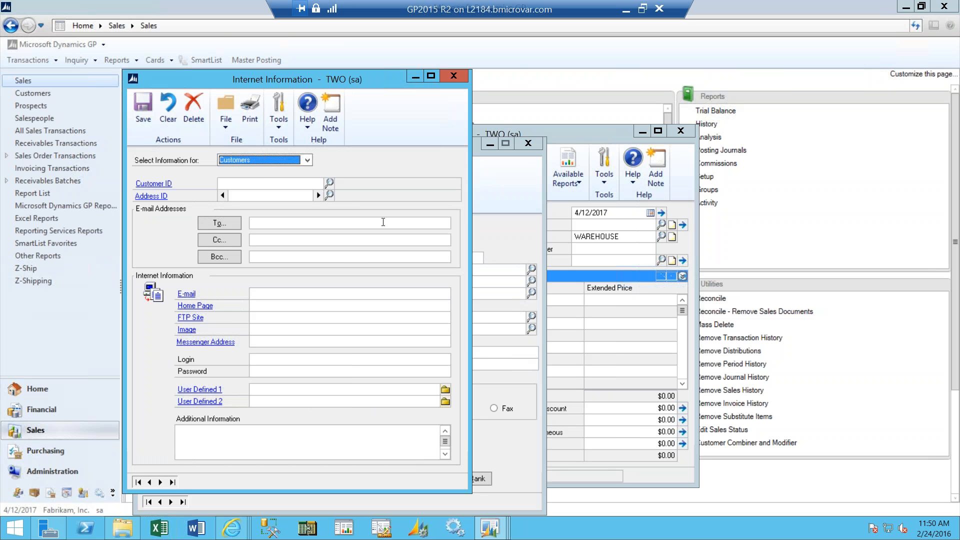
pyautogui.click(458, 77)
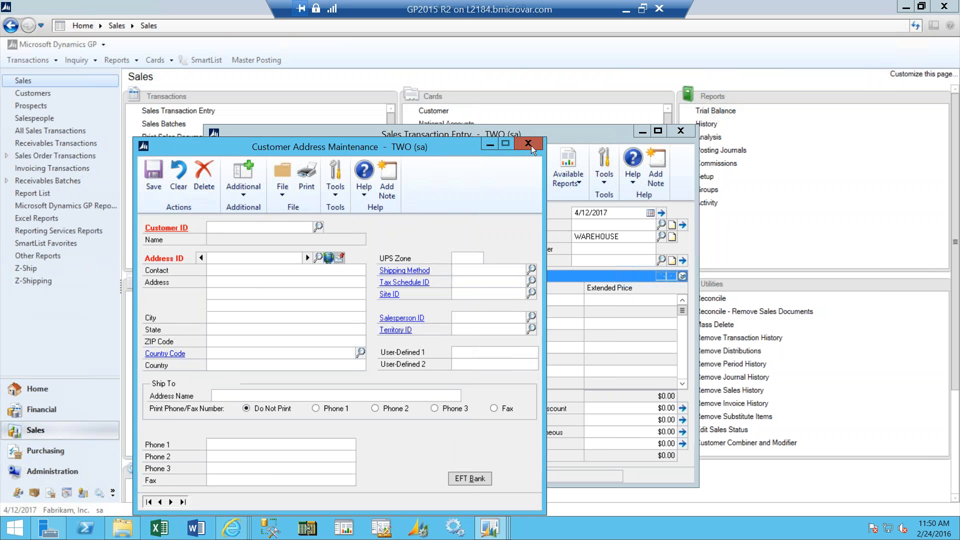
pyautogui.click(529, 144)
pyautogui.click(681, 132)
# Switch to the PowerPoint presentation, go to the Reports slide, and show it full screen
pyautogui.click(626, 10)
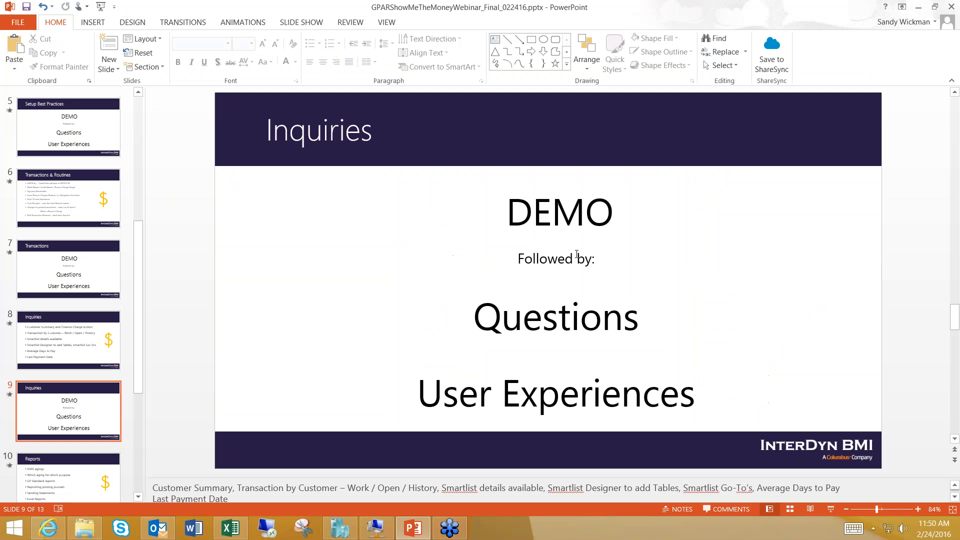
pyautogui.scroll(-1, 497, 290)
pyautogui.scroll(-1, 497, 289)
pyautogui.click(102, 7)
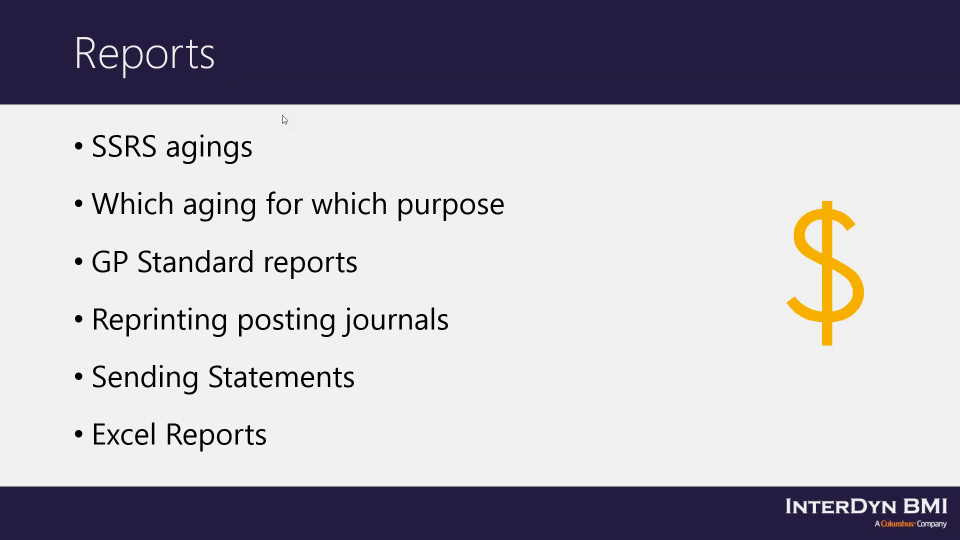
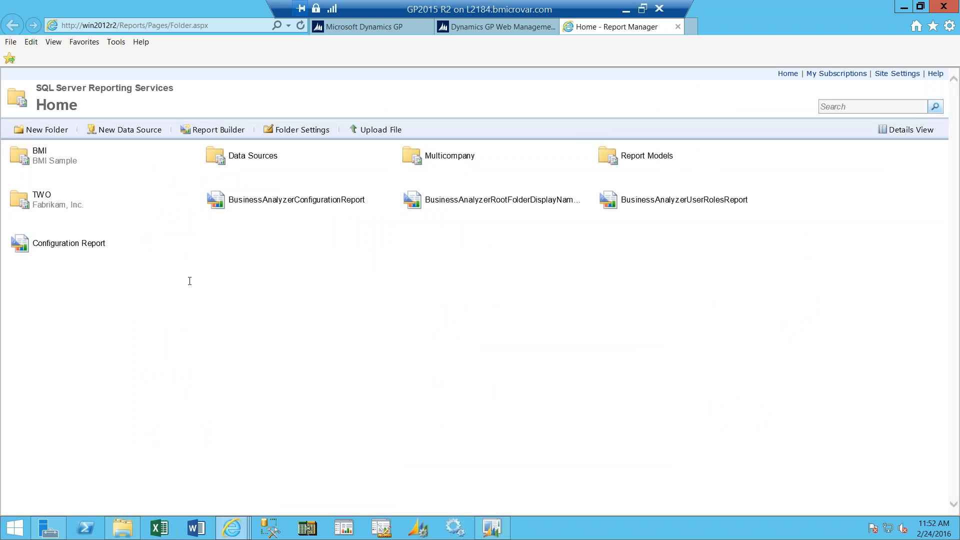
# Browse the TWO company's Sales reports in Report Manager, look through Charts And KPIs, and return to the Sales folder
pyautogui.click(40, 199)
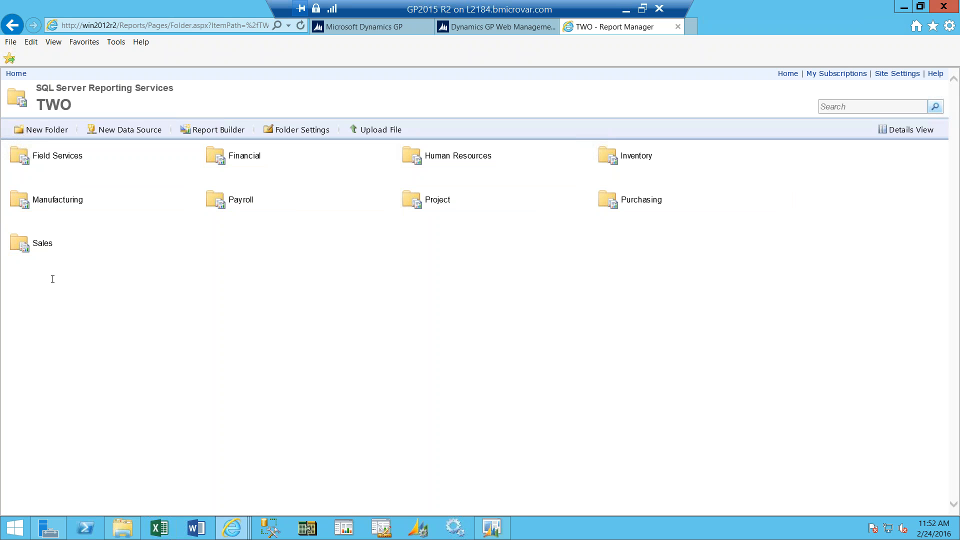
pyautogui.click(43, 246)
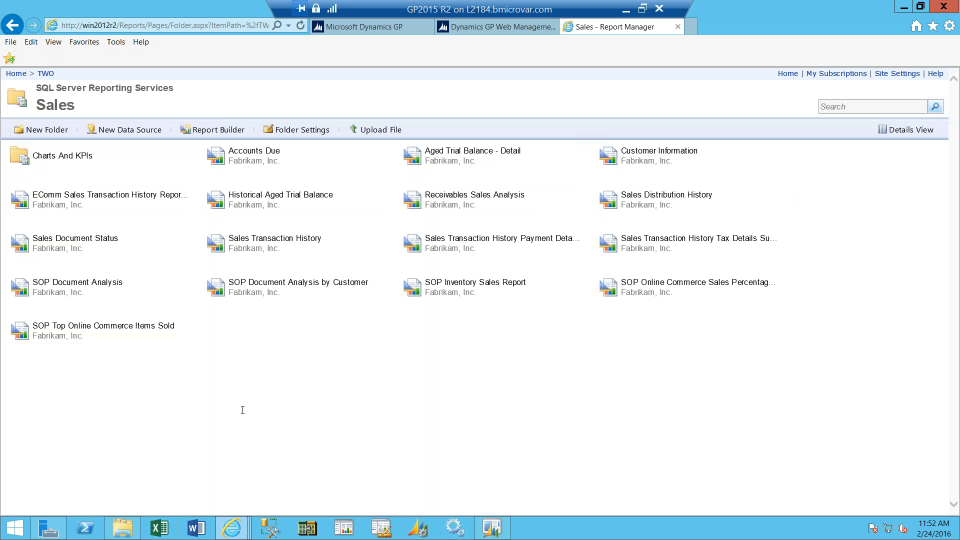
pyautogui.click(69, 159)
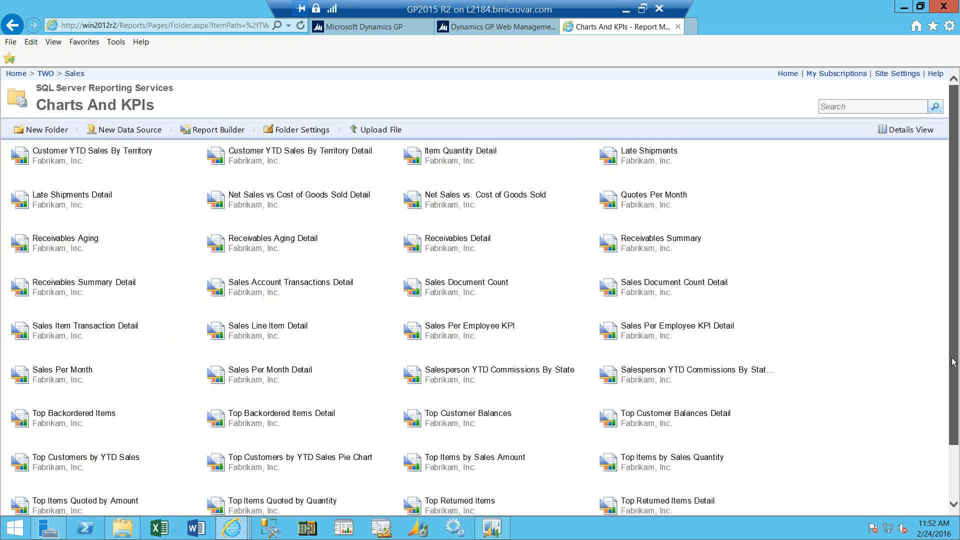
pyautogui.moveTo(954, 362); pyautogui.dragTo(957, 328)
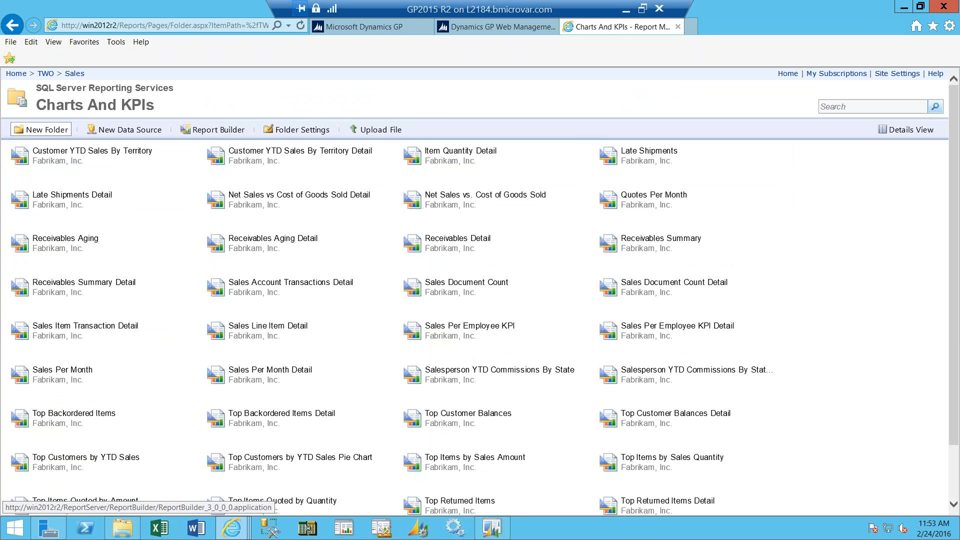
pyautogui.click(50, 75)
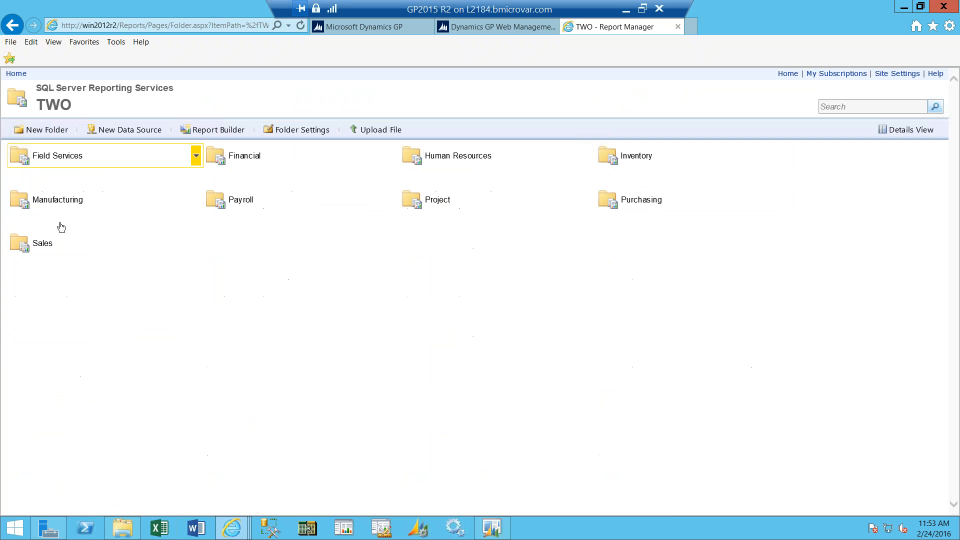
pyautogui.click(43, 245)
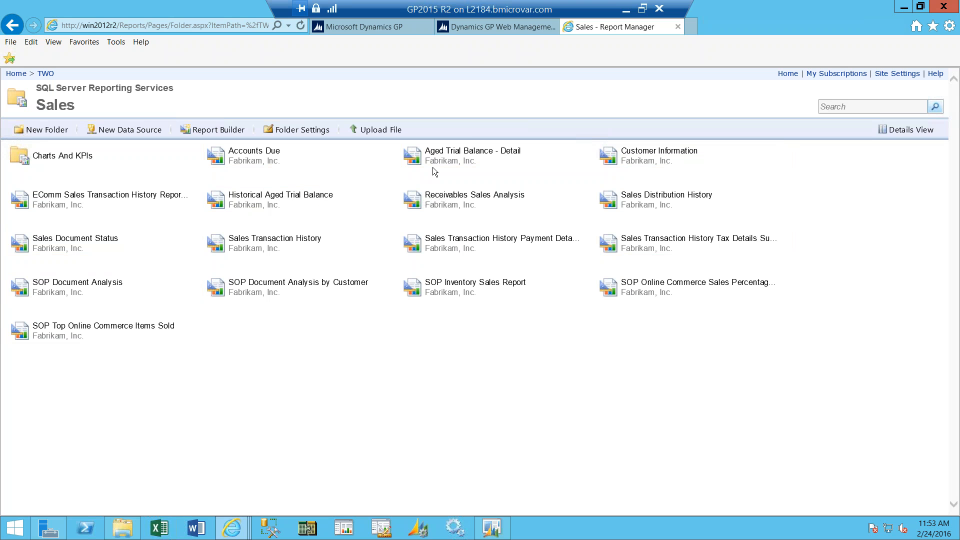
# Run the Historical Aged Trial Balance report sorted by Customer Name, with documents sorted by Document Number
pyautogui.click(308, 198)
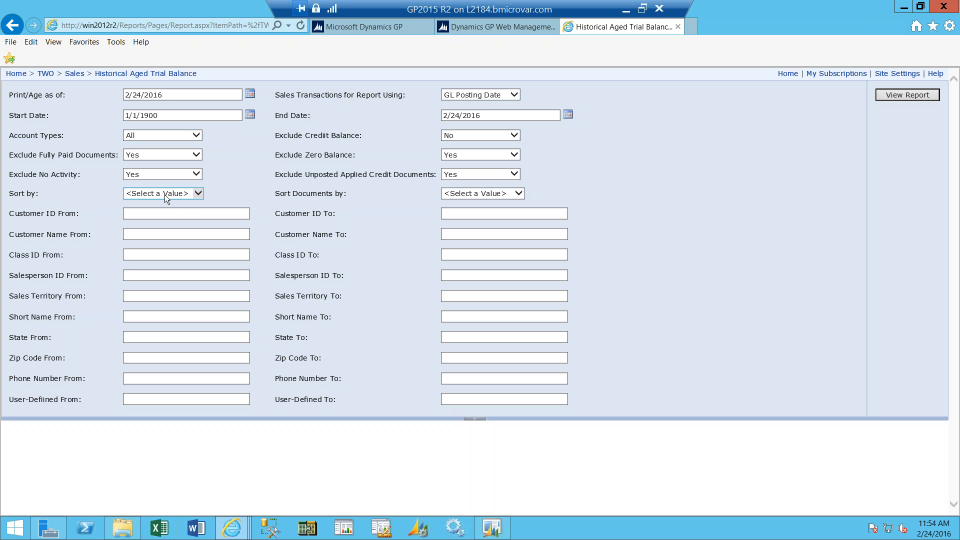
pyautogui.click(199, 193)
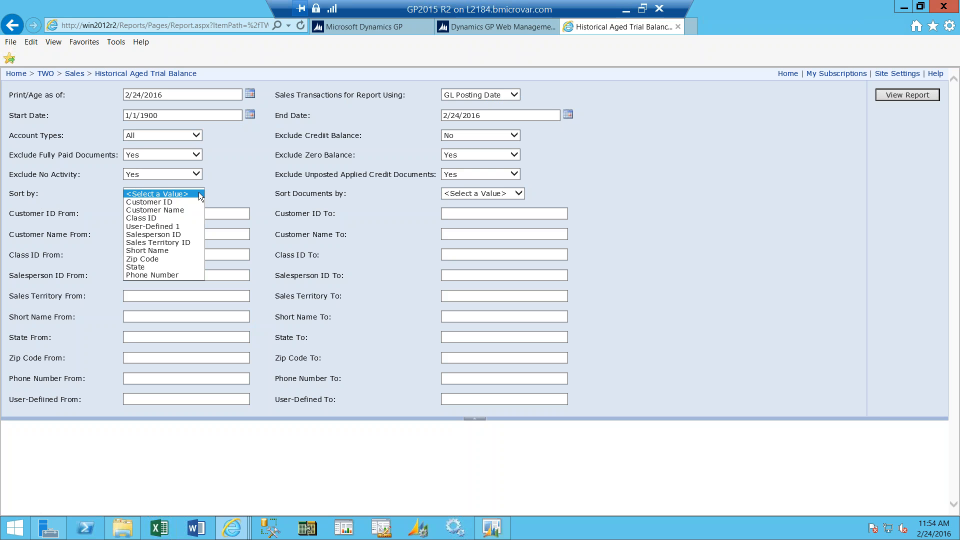
pyautogui.click(179, 210)
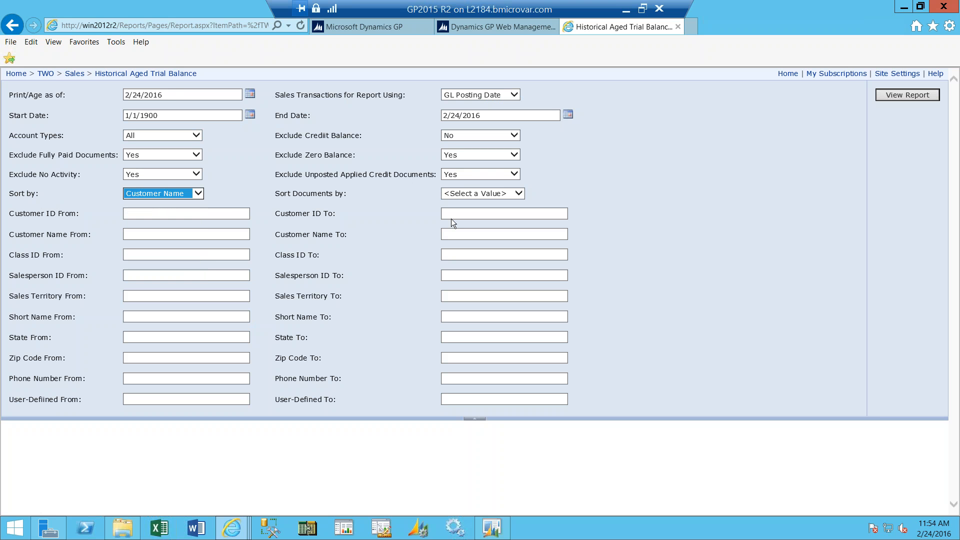
pyautogui.click(521, 193)
pyautogui.click(512, 201)
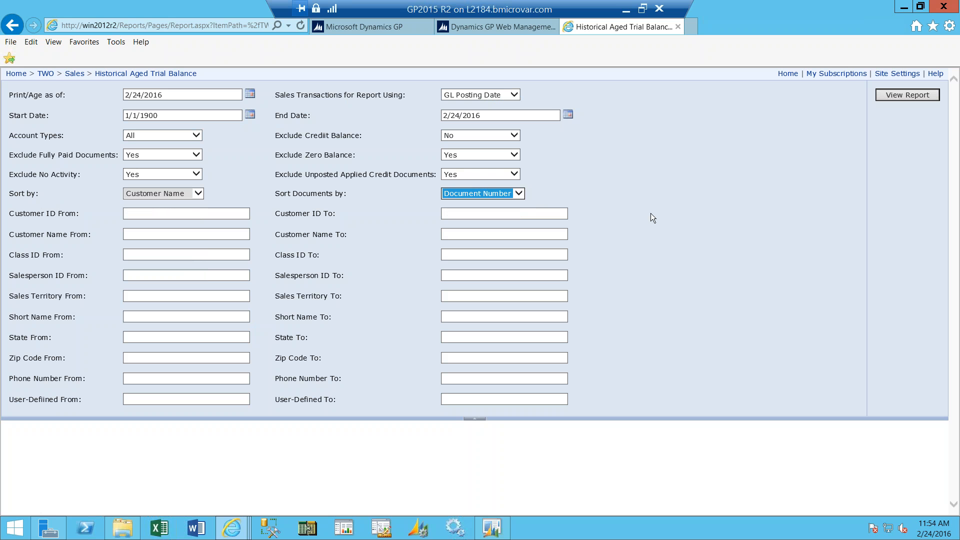
pyautogui.click(908, 98)
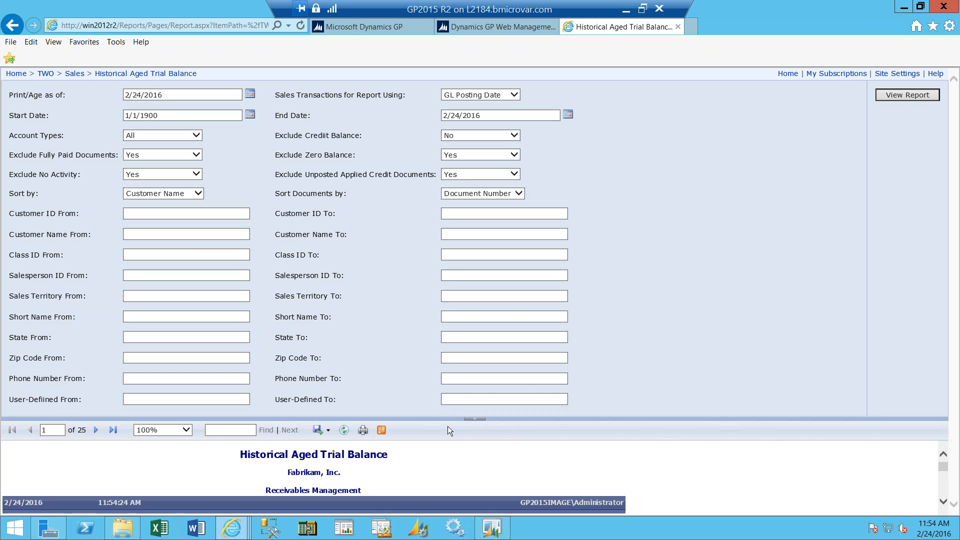
# Collapse the report's parameter area to view the aged trial balance, and review its available export formats
pyautogui.click(476, 419)
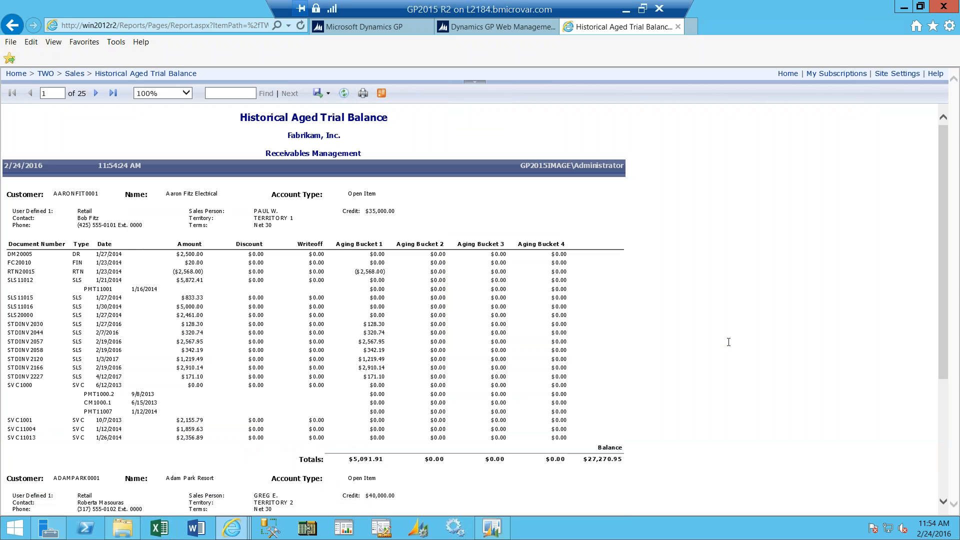
pyautogui.click(326, 93)
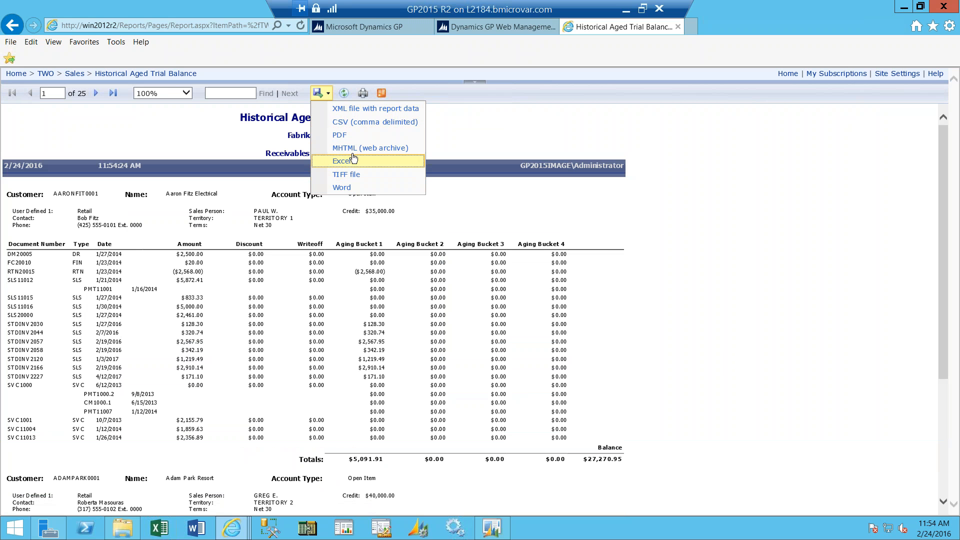
pyautogui.click(738, 204)
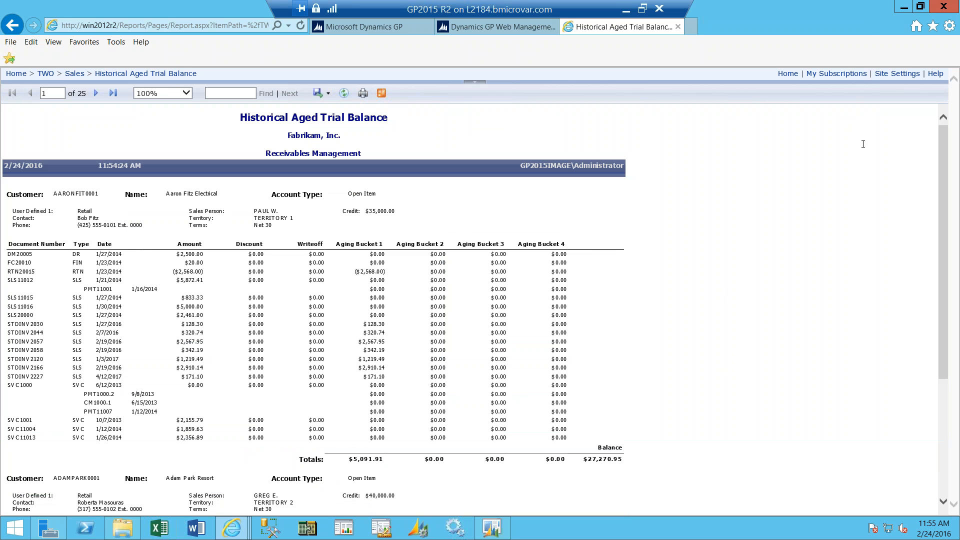
# Switch to the Sales Excel reports folder, open TWO ReceivablesTransactions This Month's Sales.xlsx, cancel Office activation, and close the workbook
pyautogui.click(902, 7)
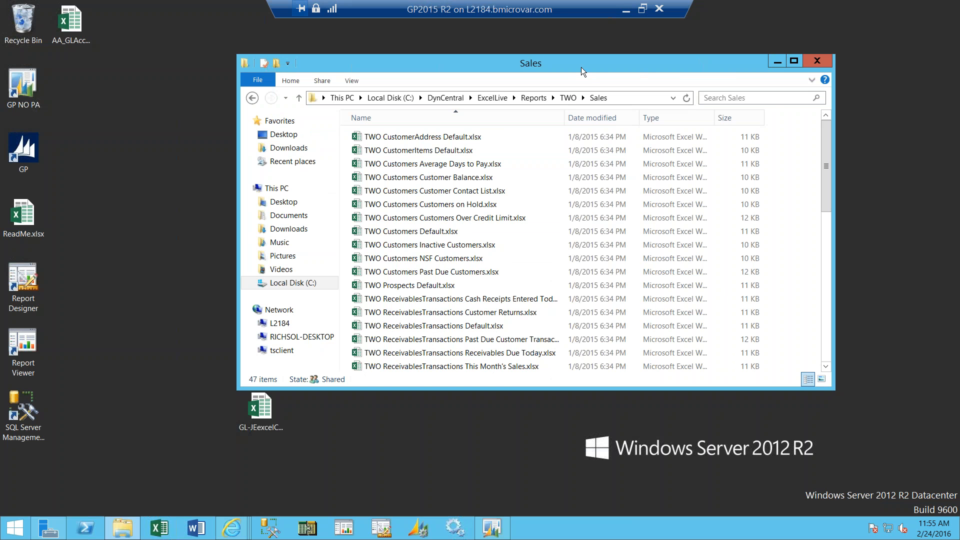
pyautogui.moveTo(488, 64); pyautogui.dragTo(527, 66)
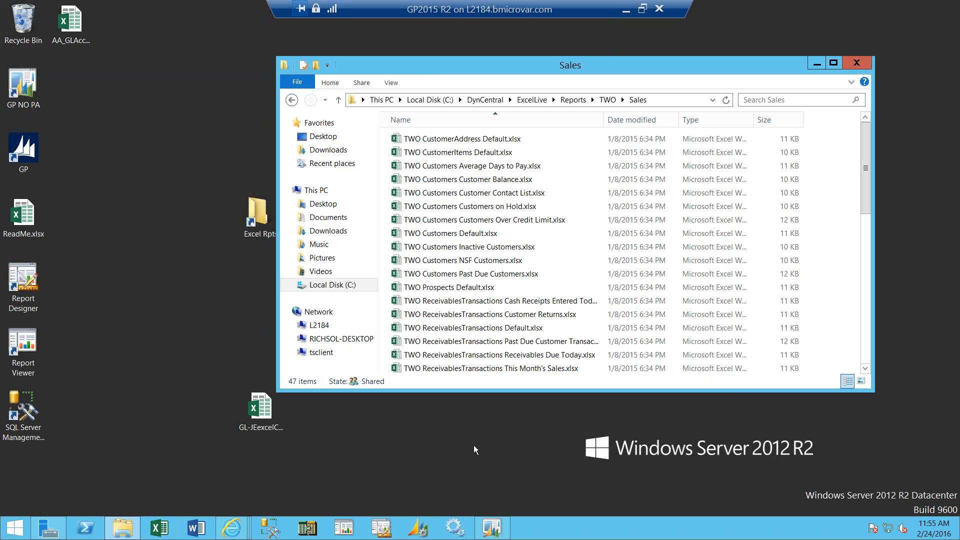
pyautogui.click(500, 370)
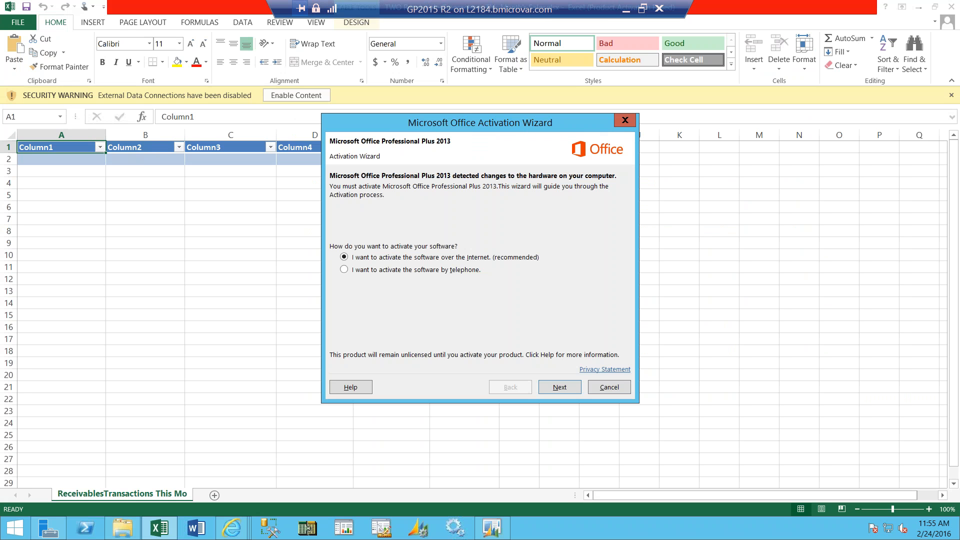
pyautogui.click(610, 387)
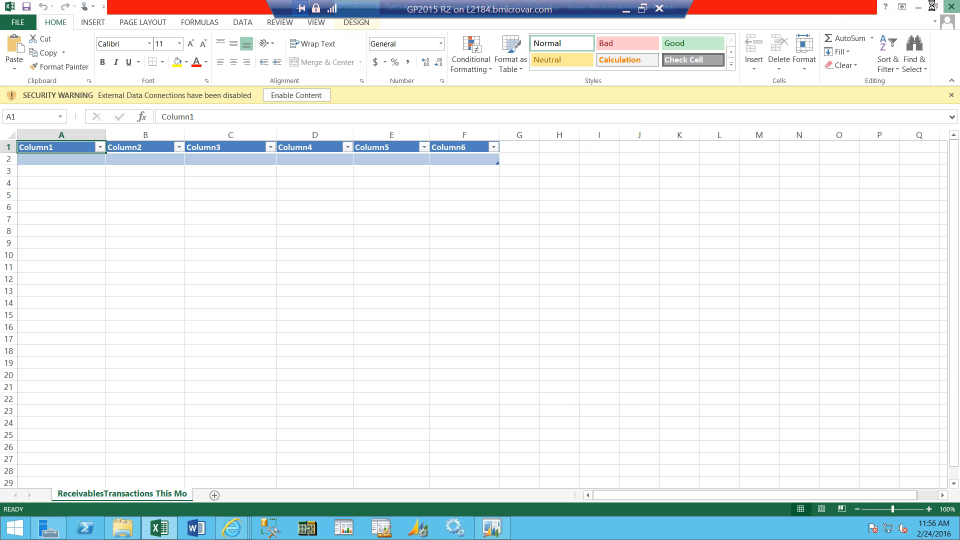
pyautogui.click(952, 7)
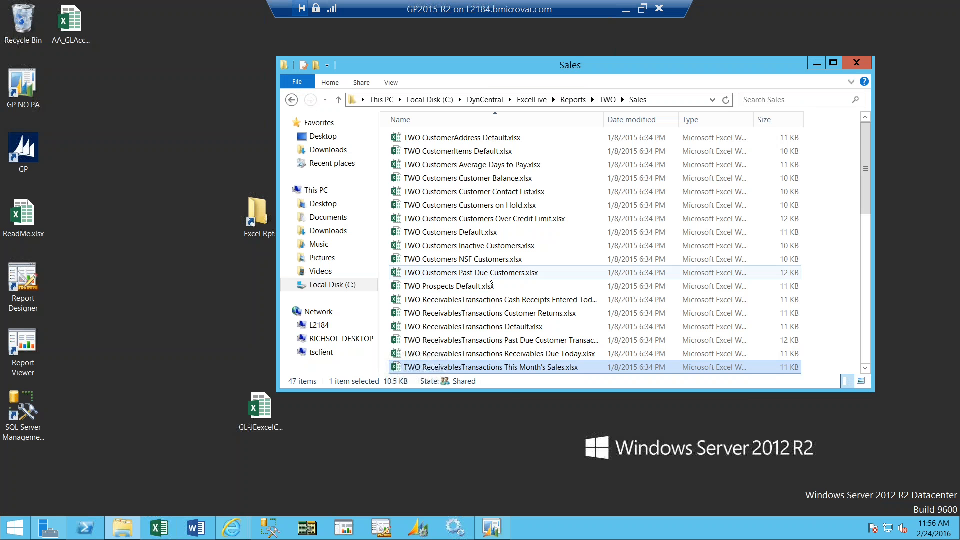
# Open TWO Customers Past Due Customers.xlsx, cancel Office activation, and enable the external data connections to load the report
pyautogui.click(532, 275)
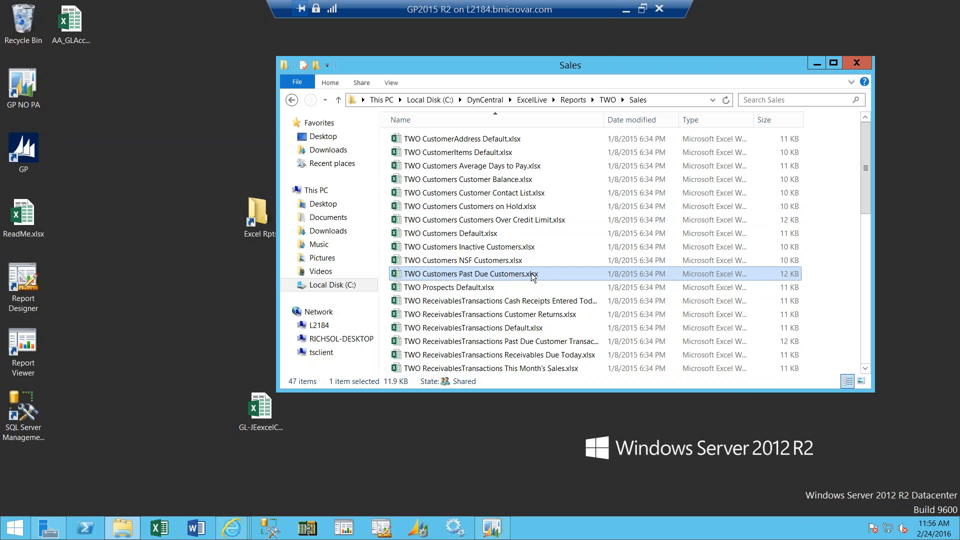
pyautogui.doubleClick(532, 274)
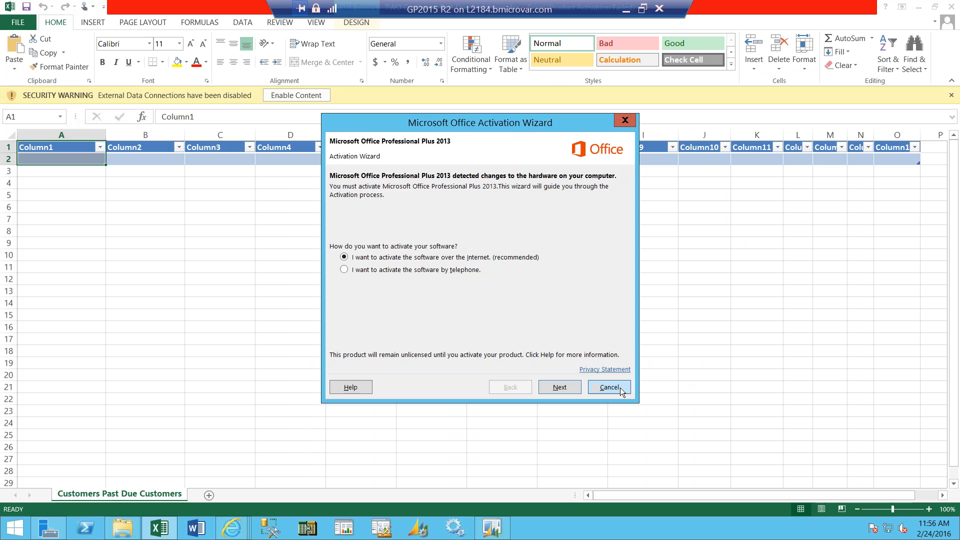
pyautogui.click(614, 389)
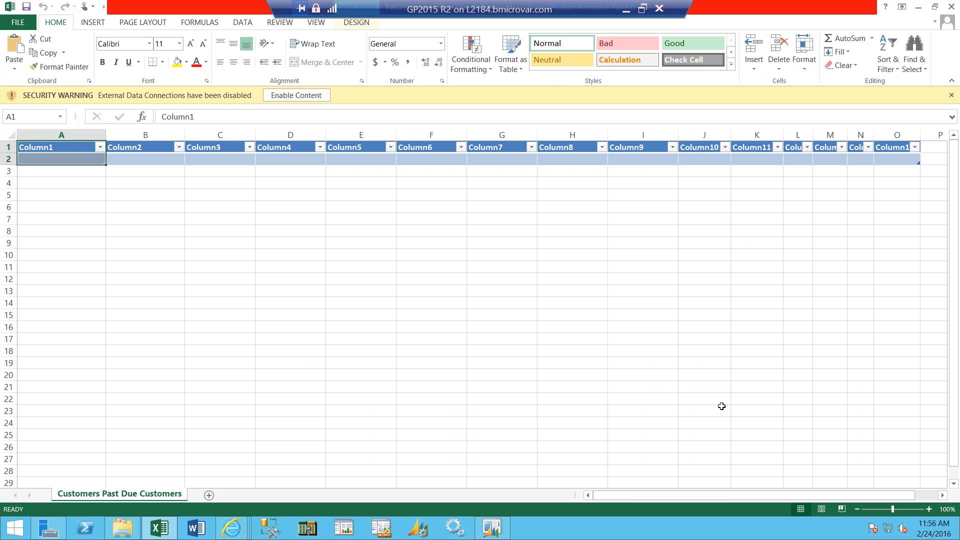
pyautogui.click(310, 98)
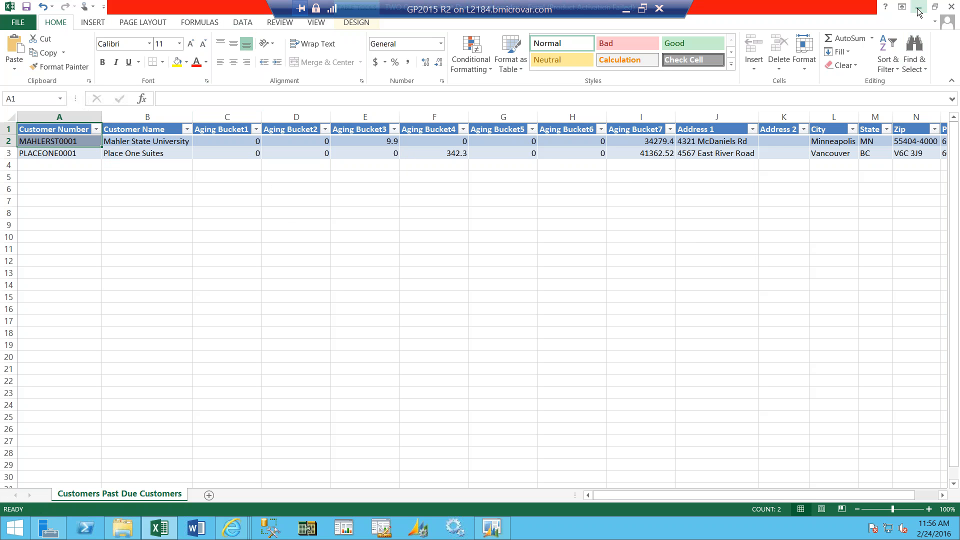
# Switch to the PowerPoint webinar deck, present from the Reports demo slide to the AR Session: Final Questions slide, and end the show
pyautogui.click(503, 529)
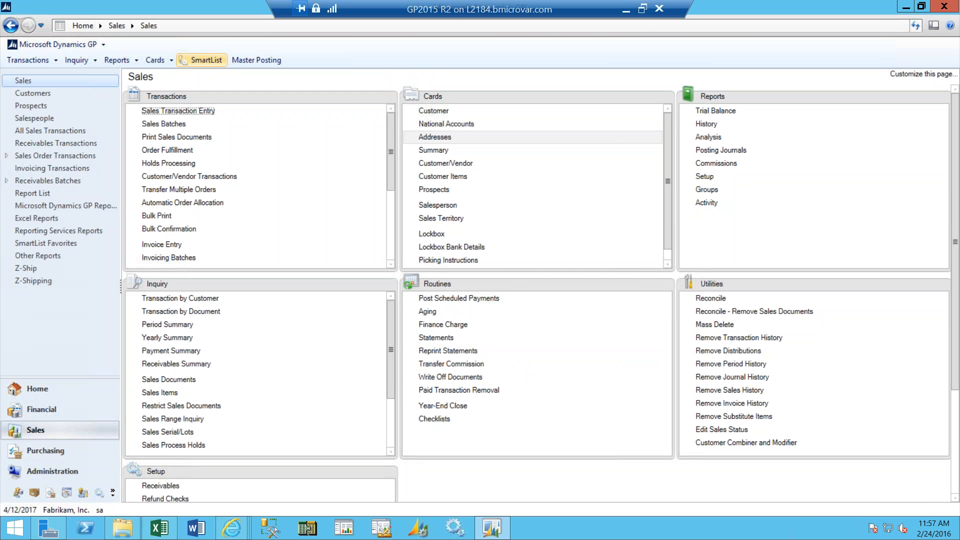
pyautogui.click(627, 10)
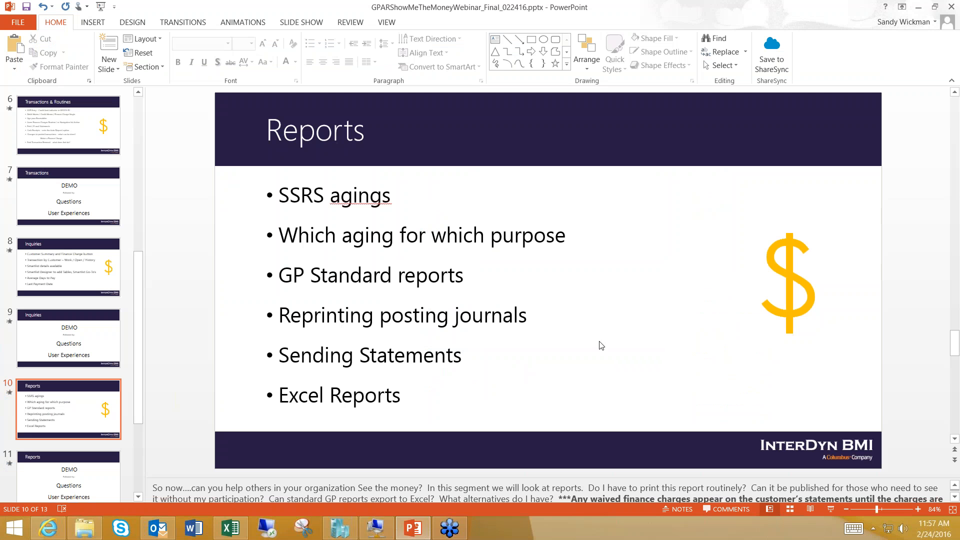
pyautogui.press('pagedown')
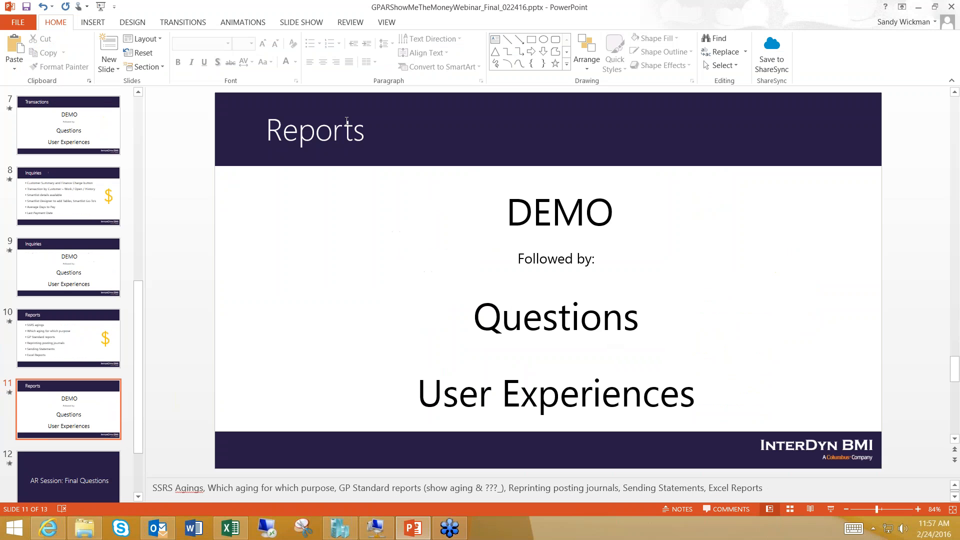
pyautogui.click(101, 7)
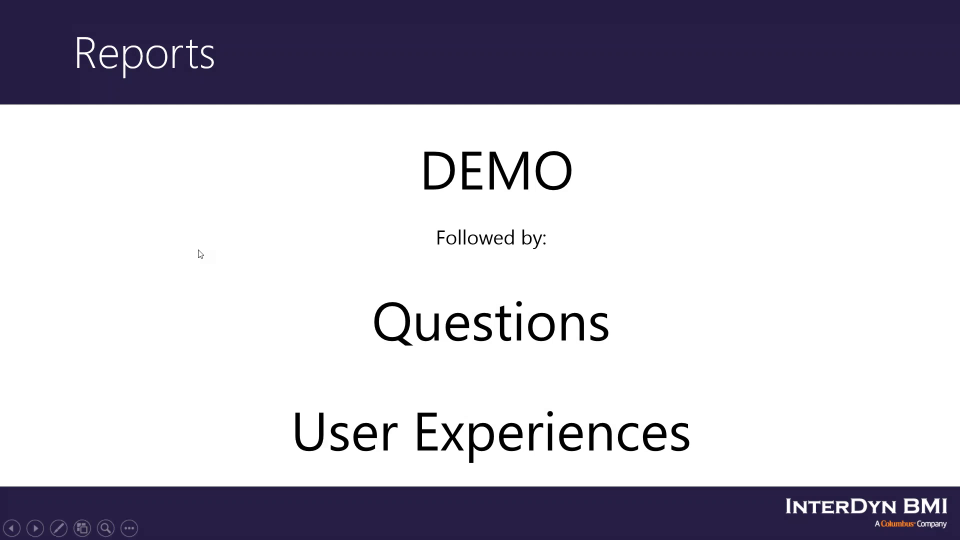
pyautogui.click(245, 249)
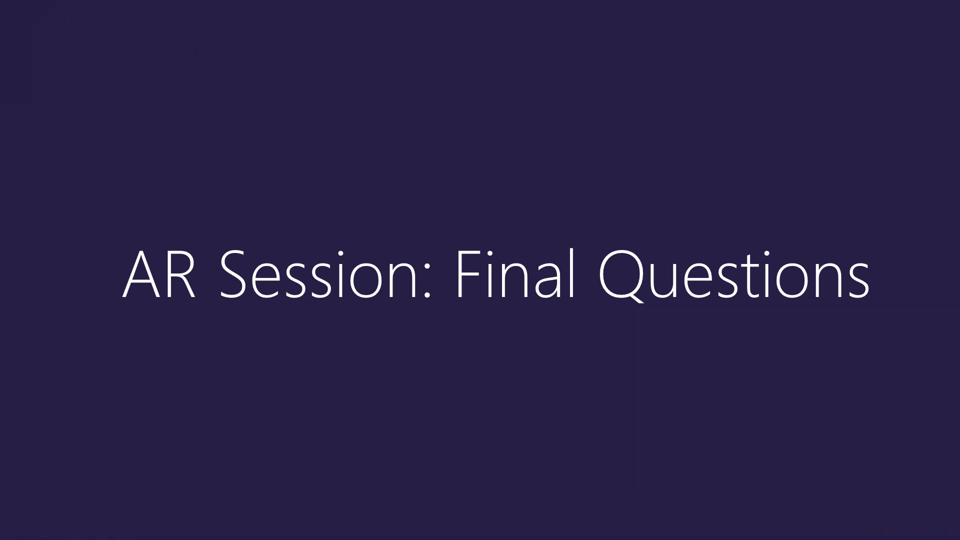
pyautogui.press('Escape')
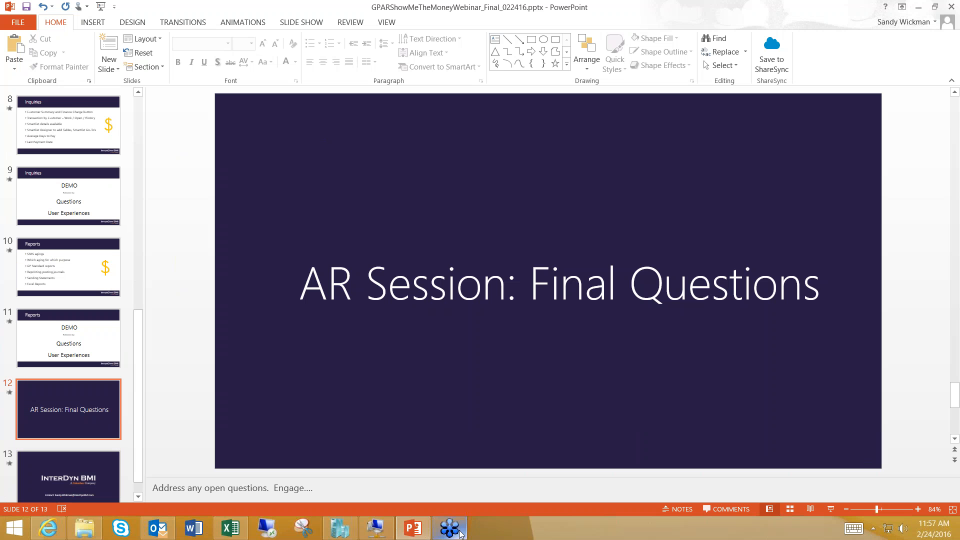
# Return to the Dynamics GP session, examine the first customer's Customer Maintenance card and its Options, and close both windows
pyautogui.click(377, 529)
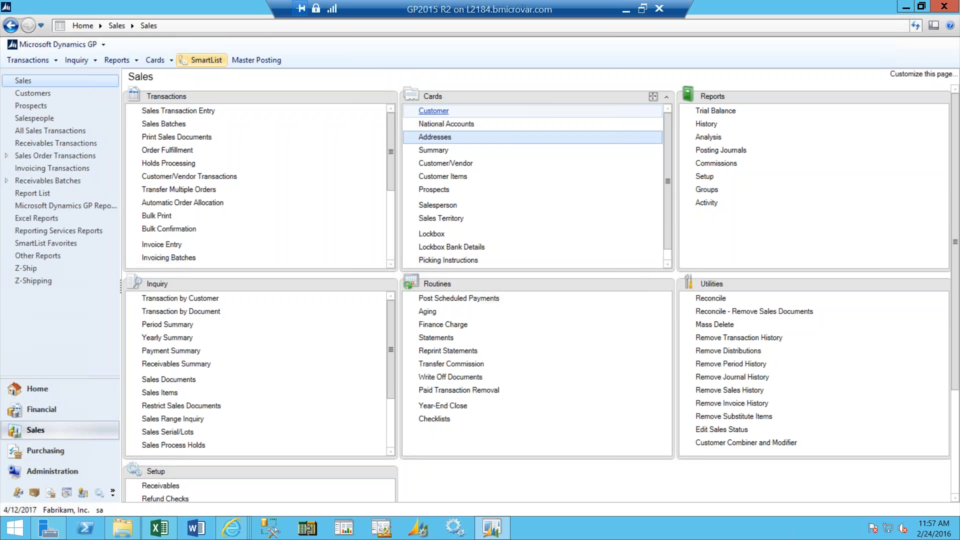
pyautogui.click(434, 111)
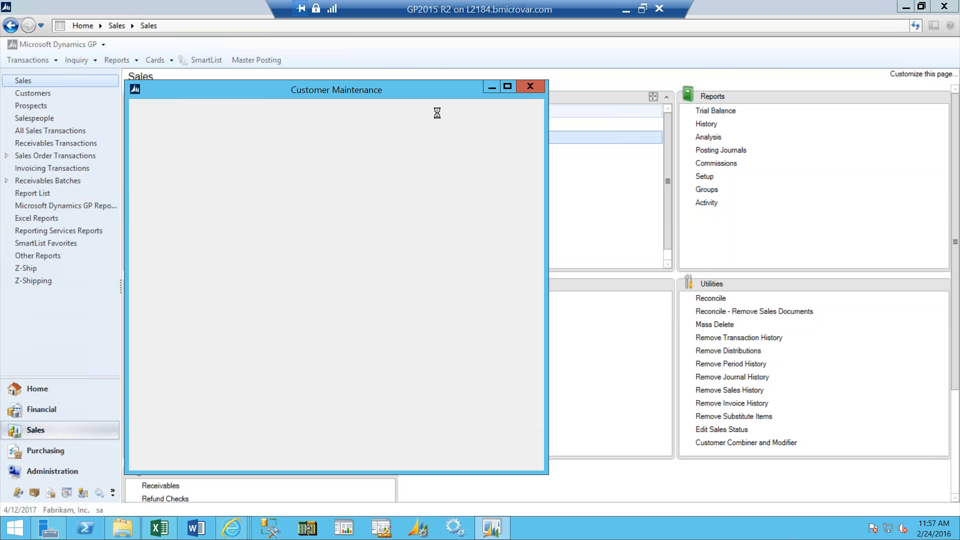
pyautogui.click(140, 463)
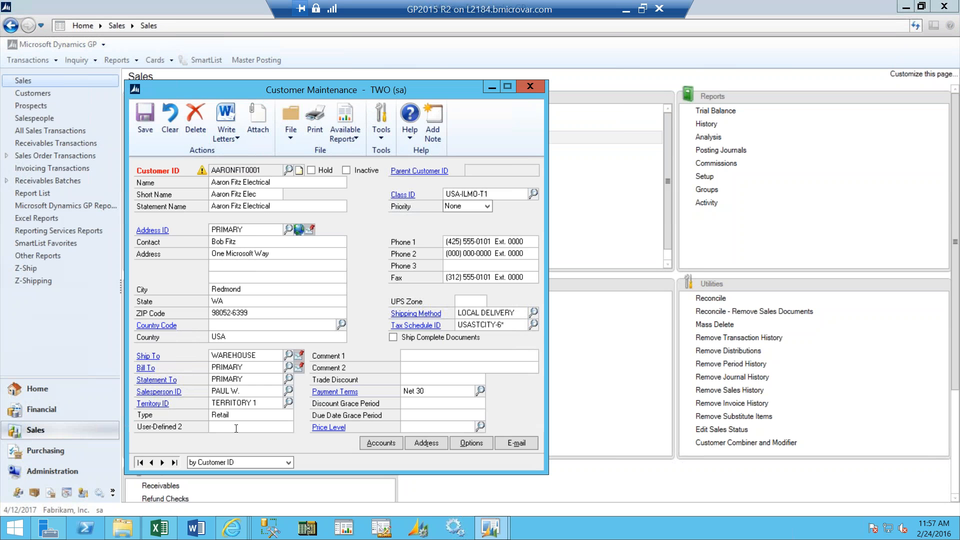
pyautogui.click(472, 442)
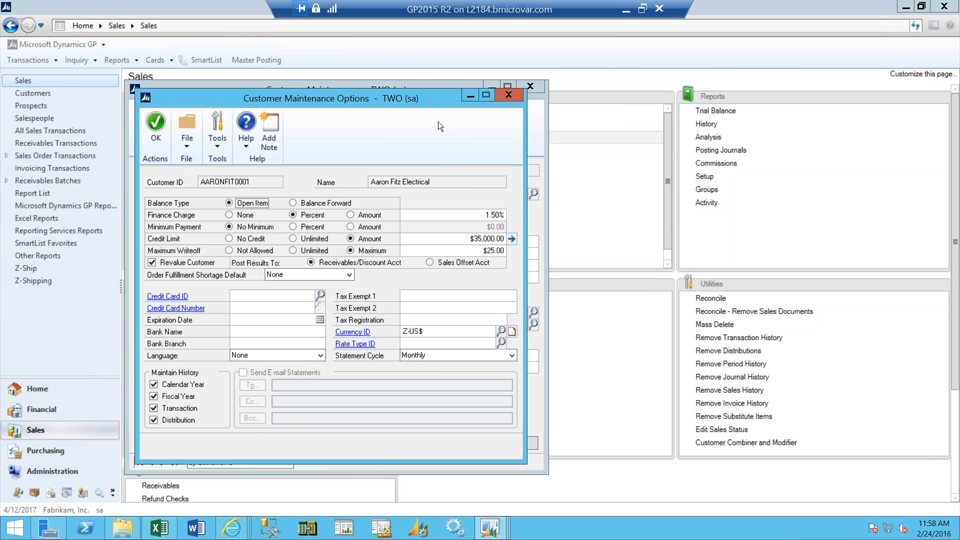
pyautogui.click(508, 95)
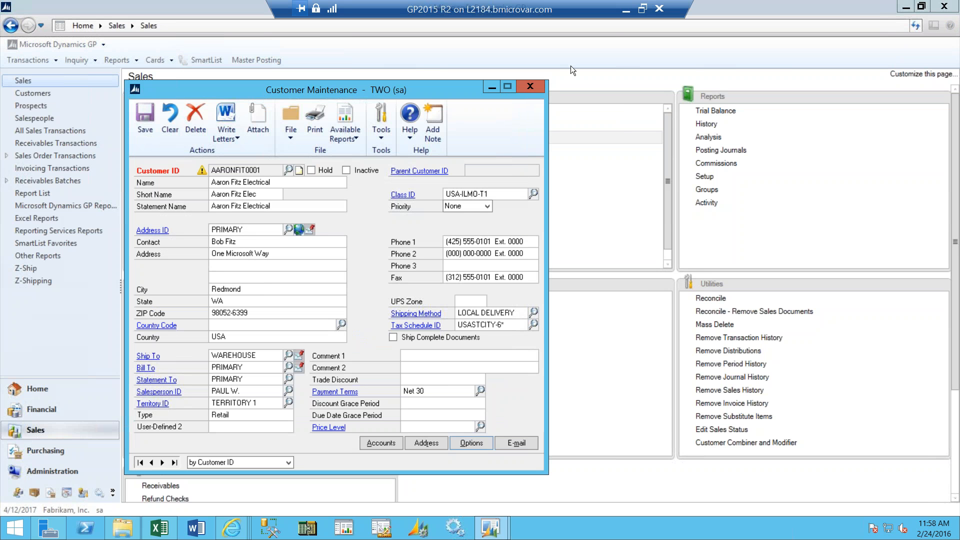
pyautogui.click(534, 87)
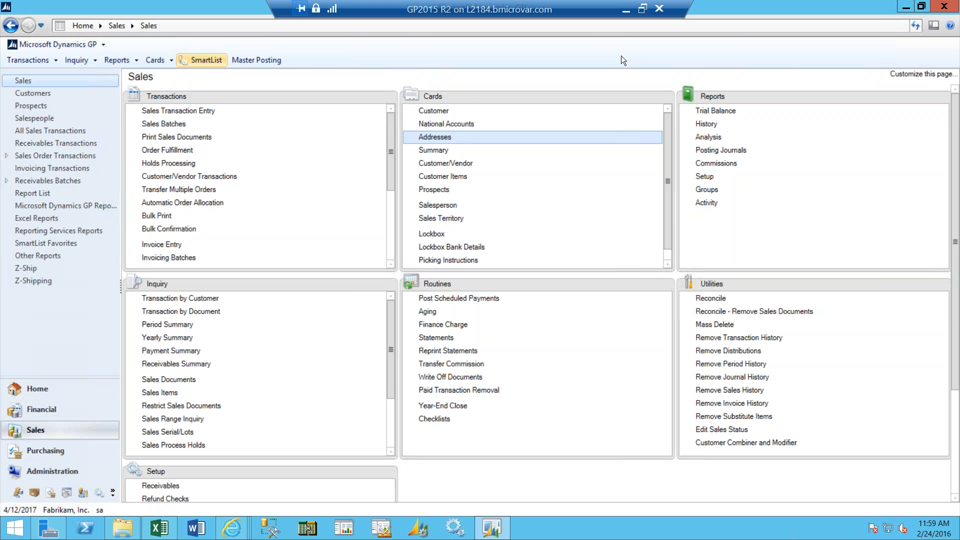
# Switch back to the PowerPoint deck and present from the Final Questions slide to the closing contact slide
pyautogui.click(626, 9)
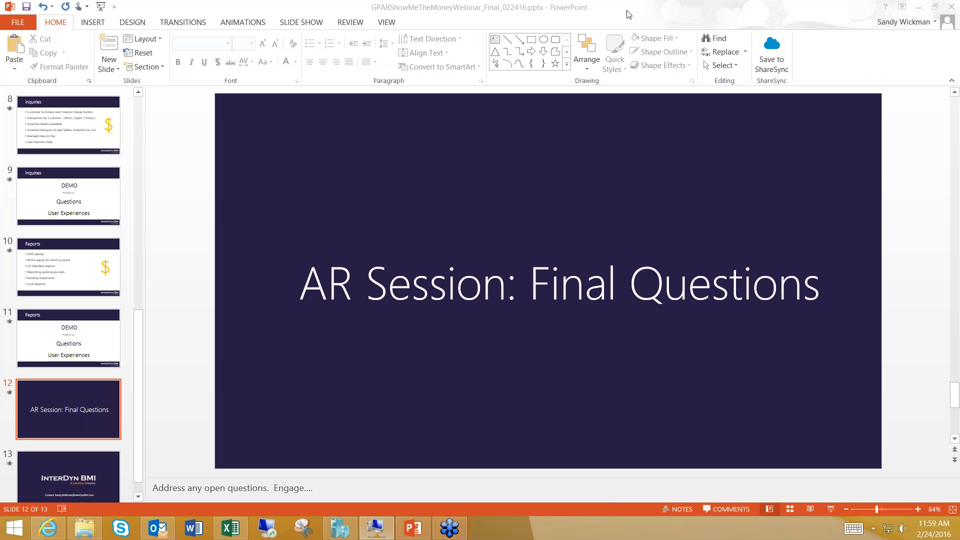
pyautogui.click(100, 6)
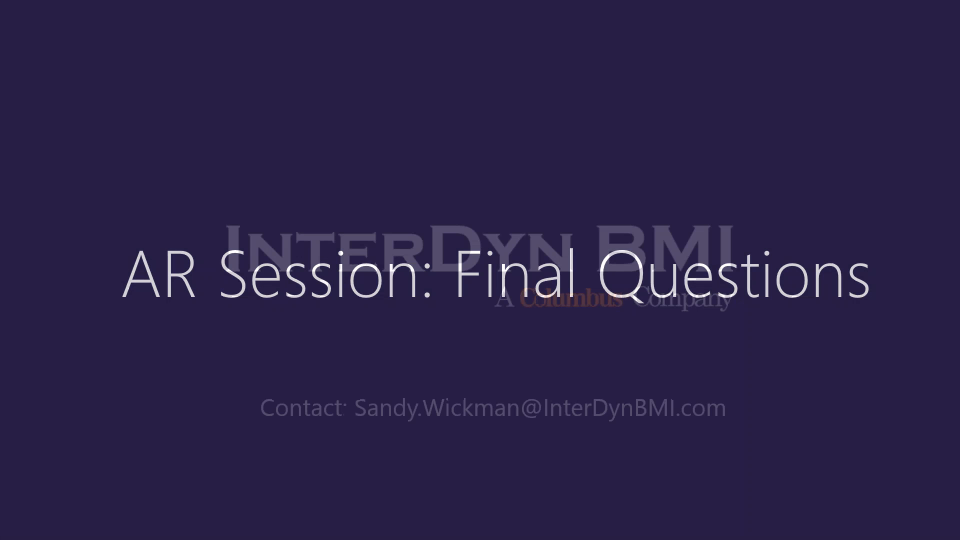